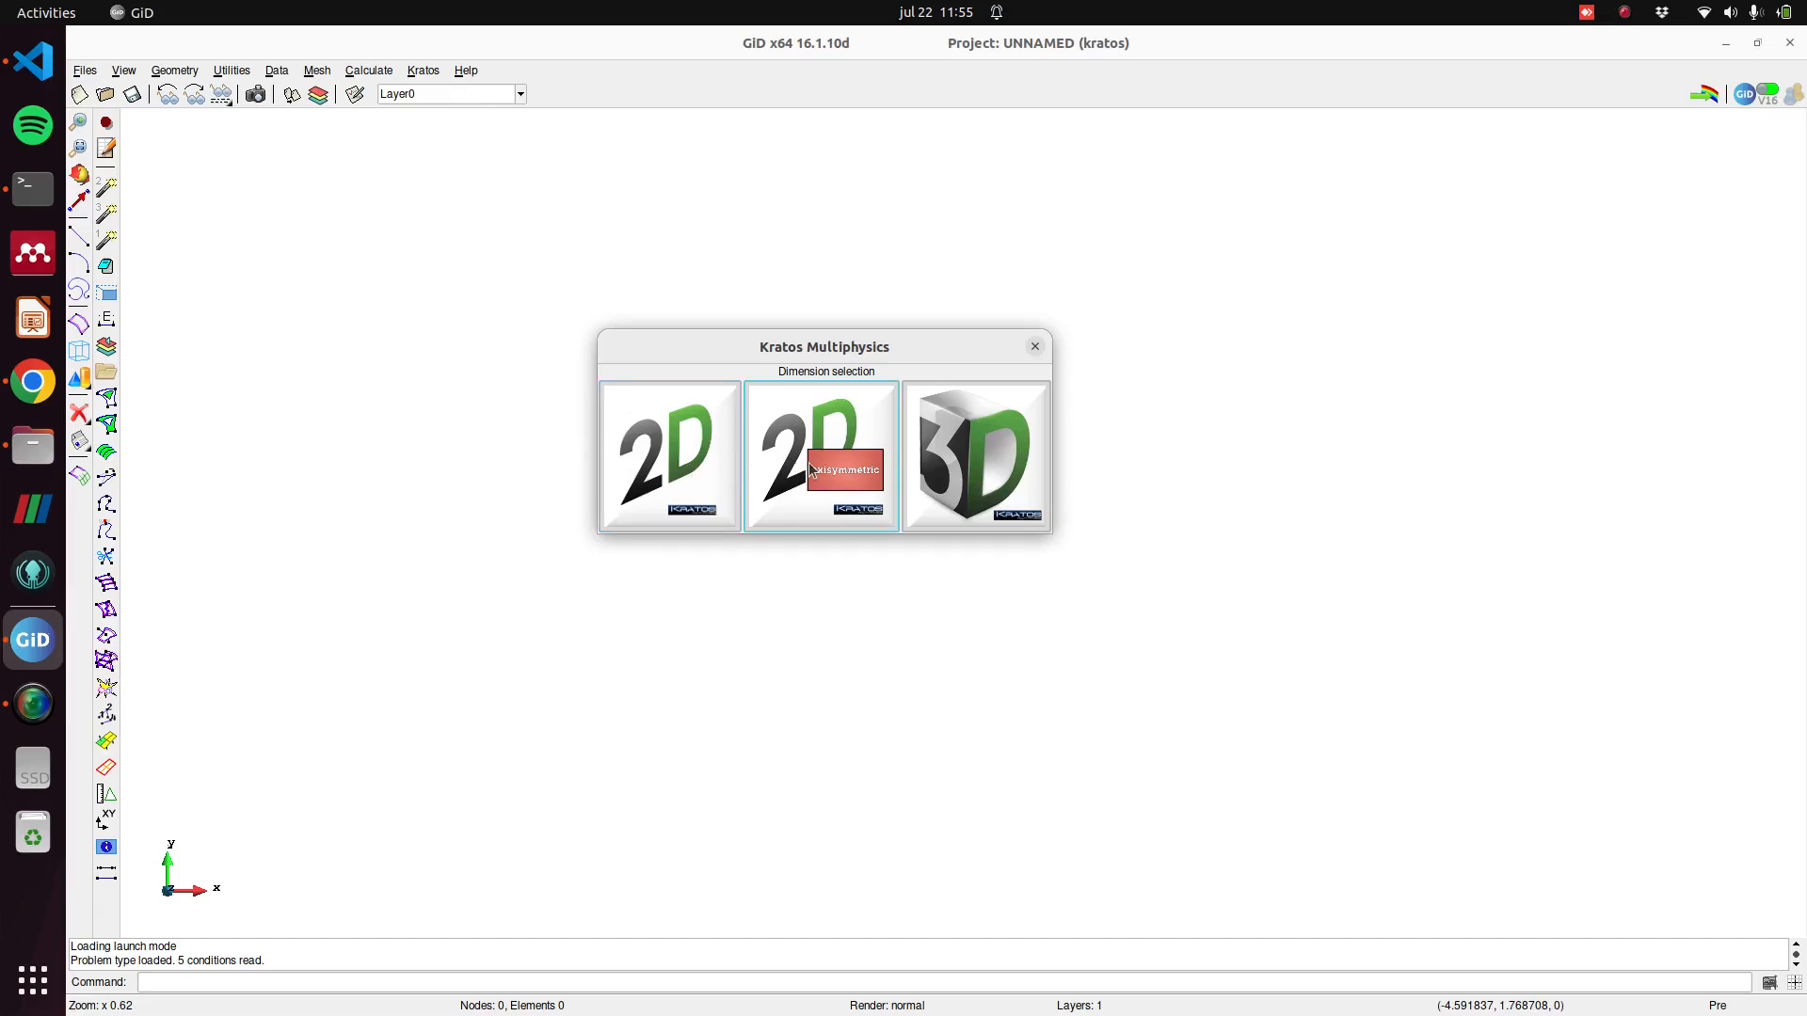
# Set the problem dimension to 2D and arrange GiD side by side with the point coordinate list in Visual Studio Code.
pyautogui.click(651, 444)
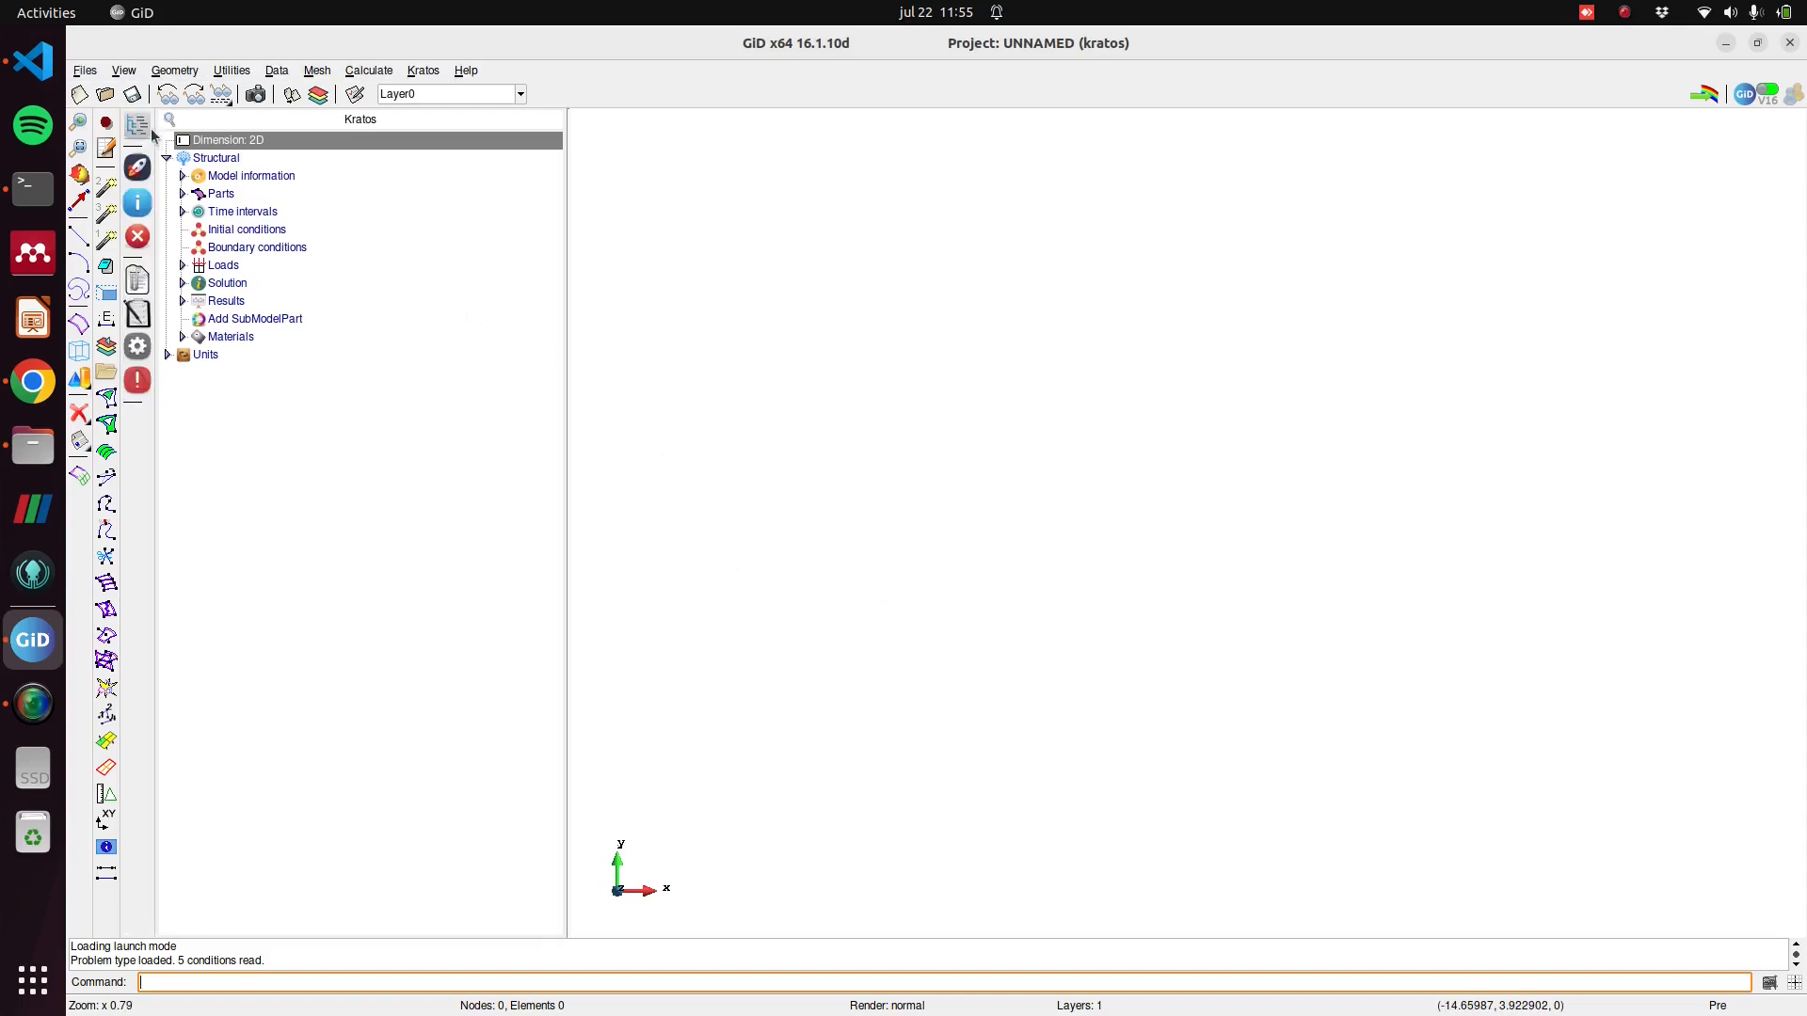
pyautogui.click(47, 67)
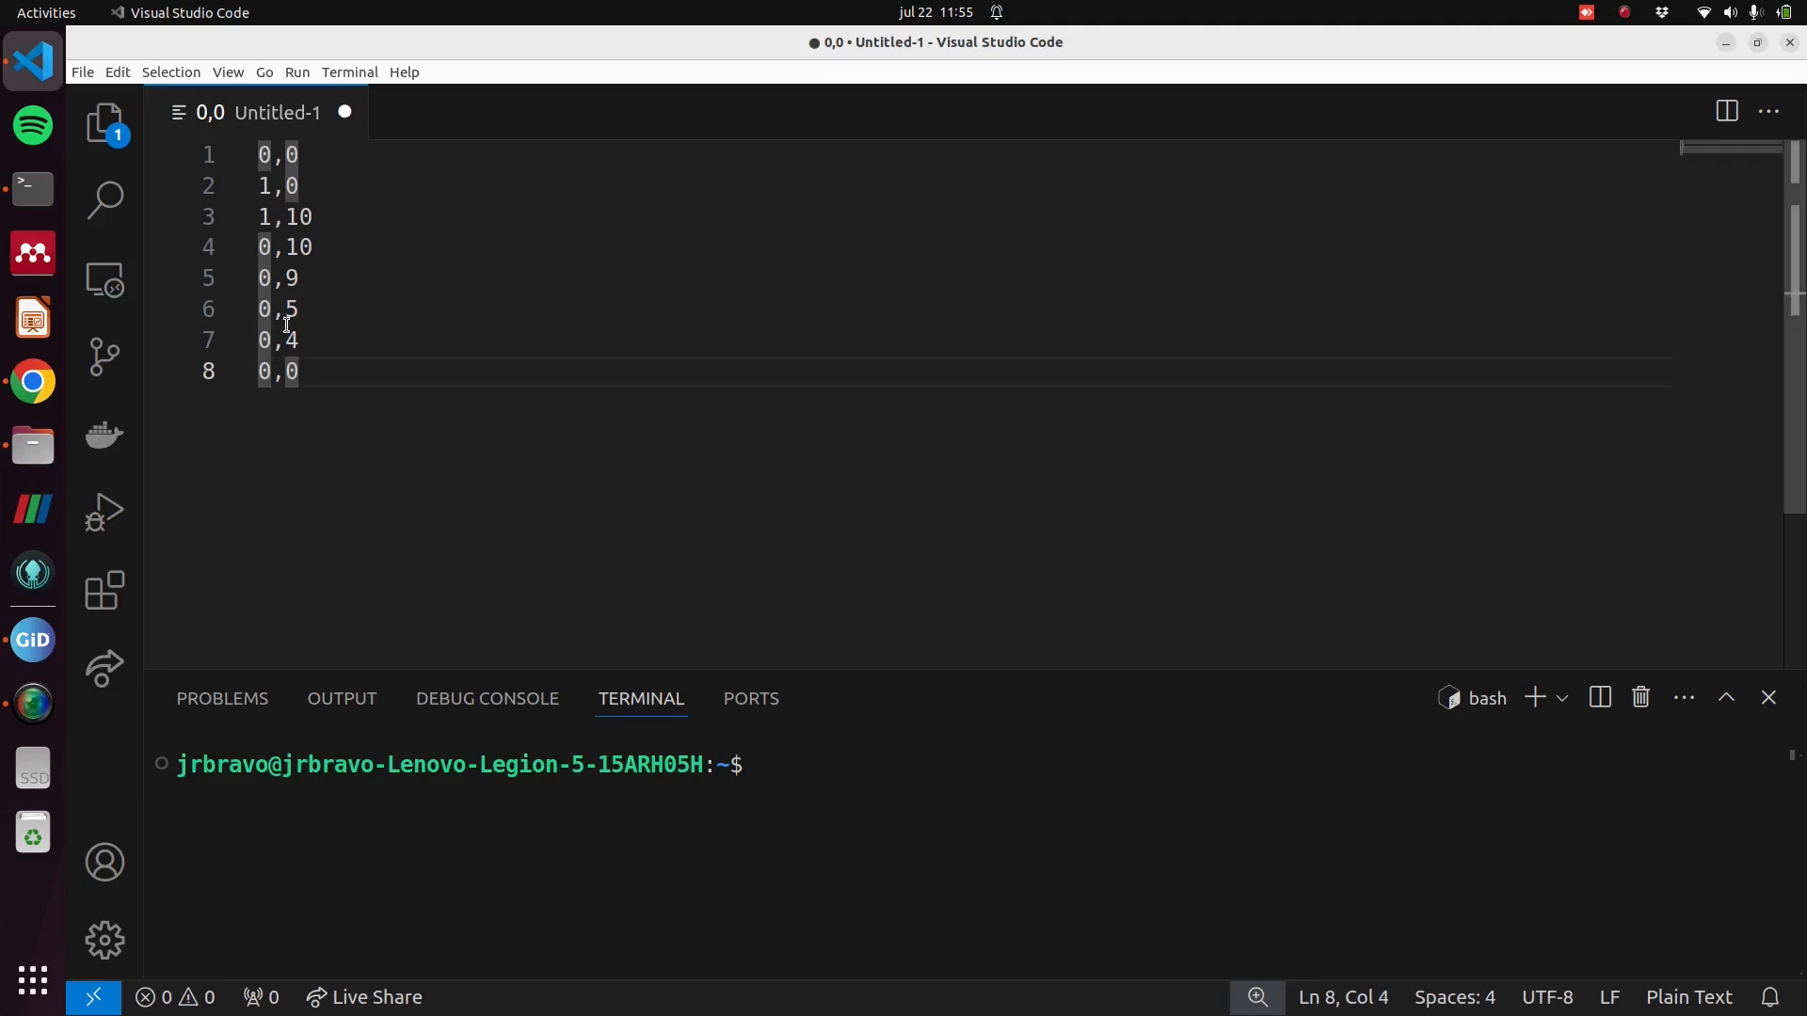
pyautogui.moveTo(314, 381); pyautogui.dragTo(210, 159)
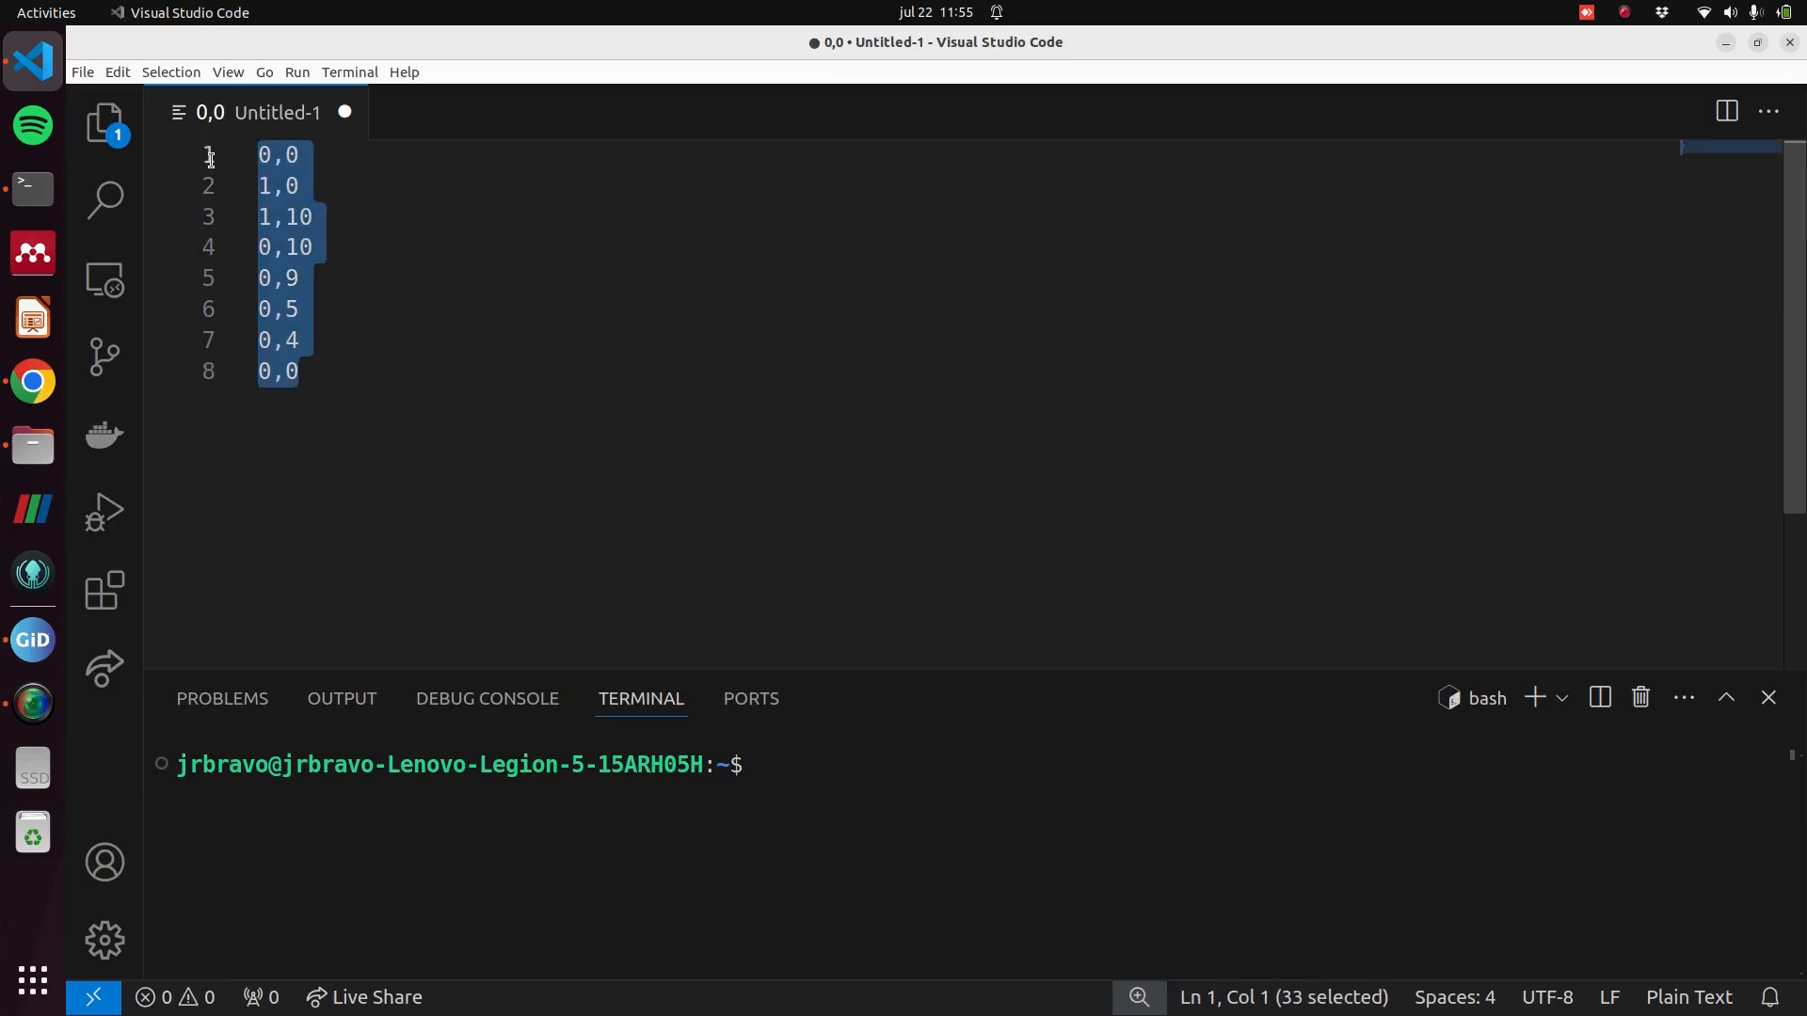
pyautogui.press('super+Right')
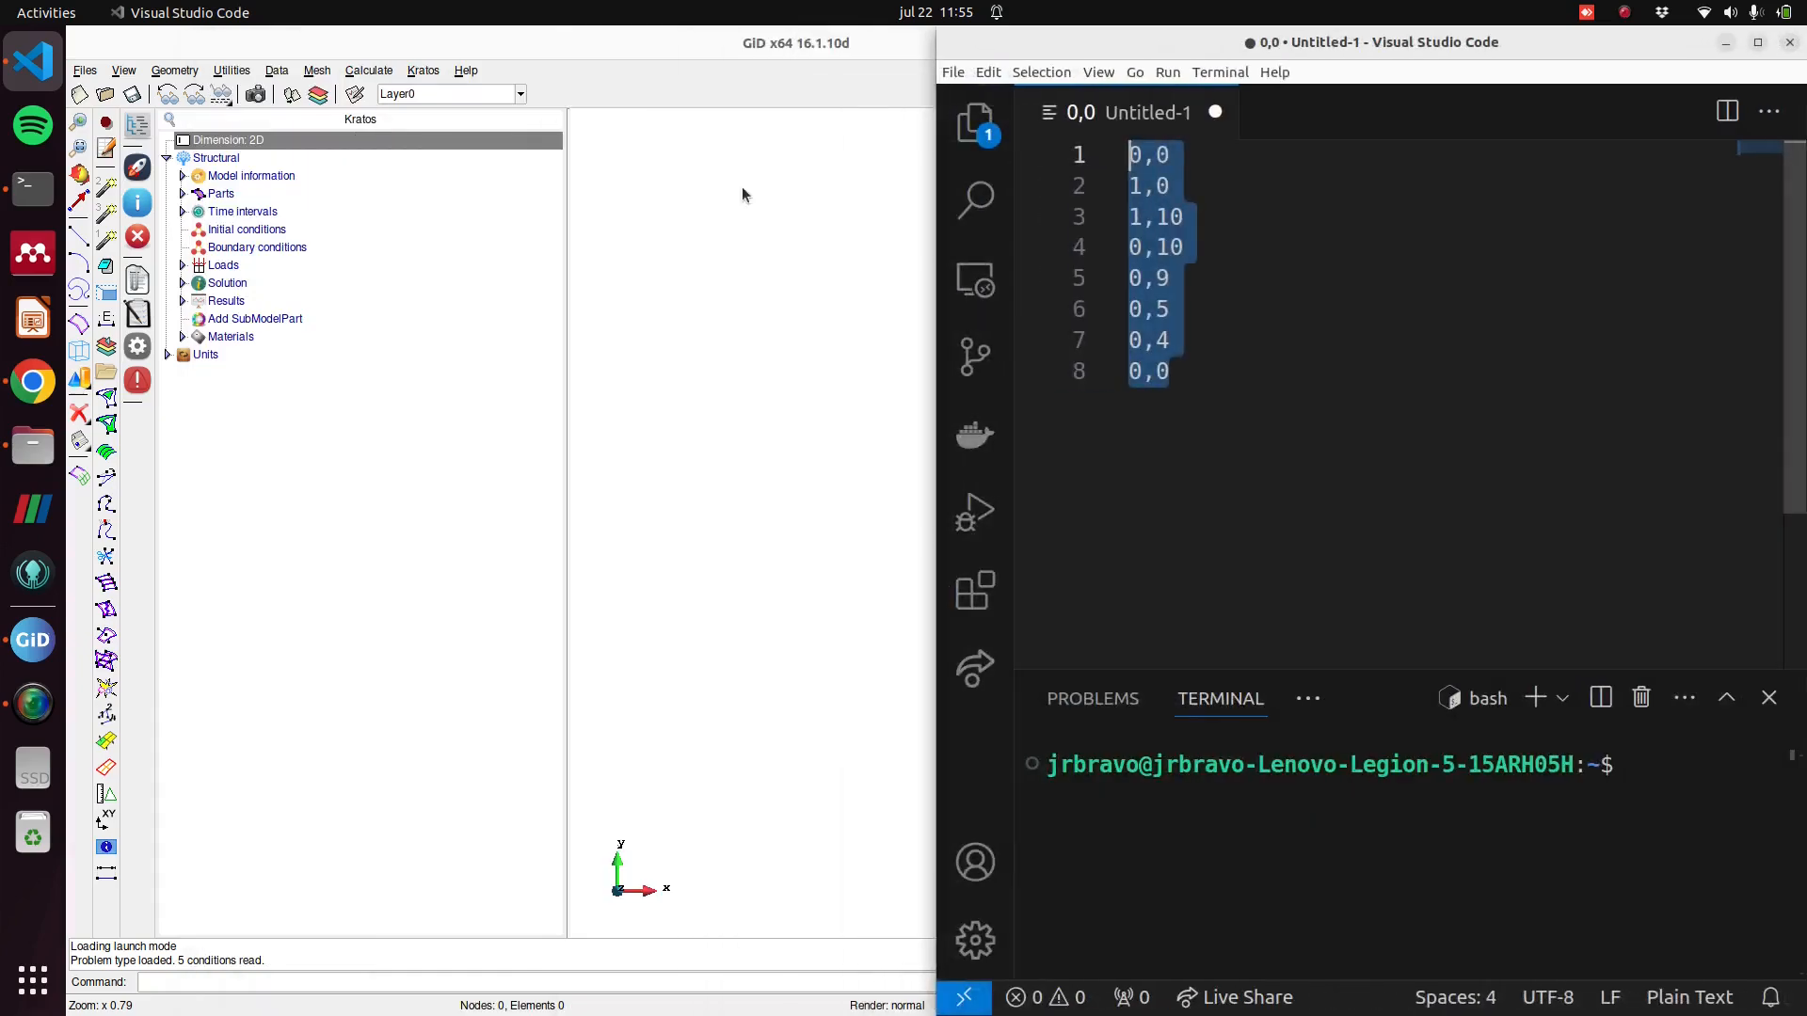
pyautogui.click(616, 371)
pyautogui.press('super+Left')
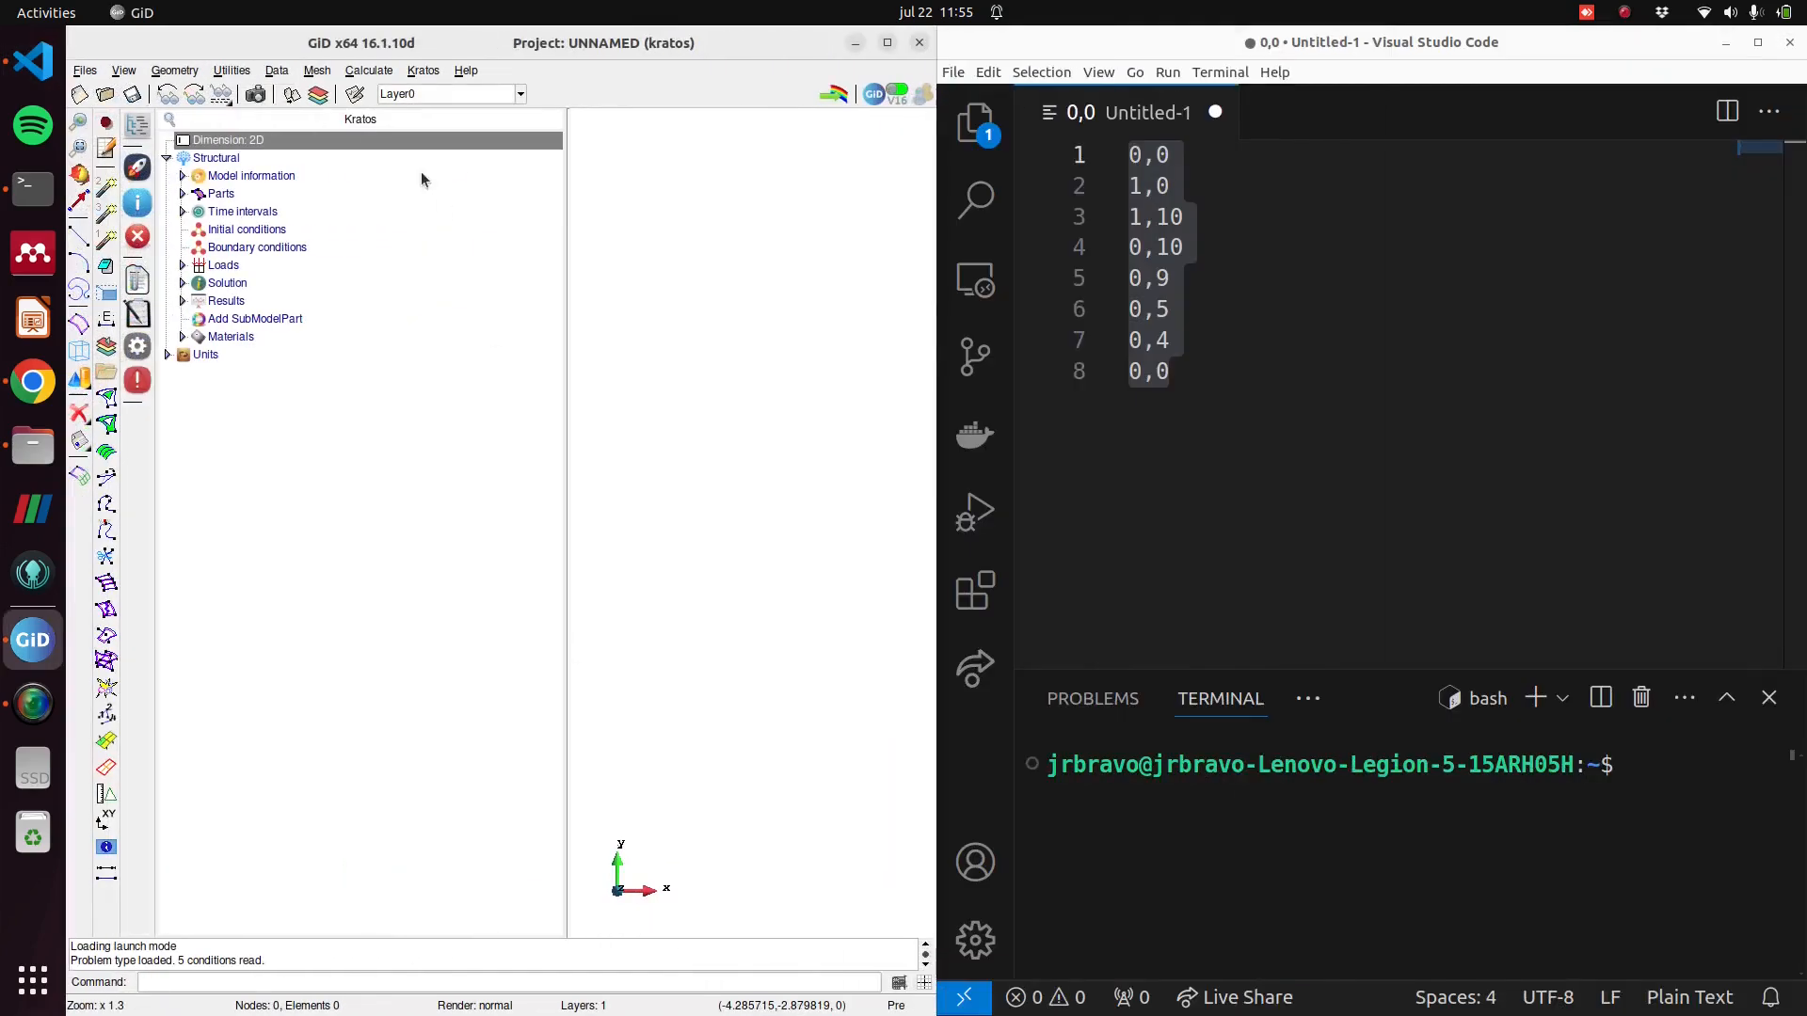
# Draw a closed line outline through 0,0; 1,0; 1,10; 0,10; 0,9; 0,5; 0,4 and 0,0, joining to the existing start point.
pyautogui.click(80, 240)
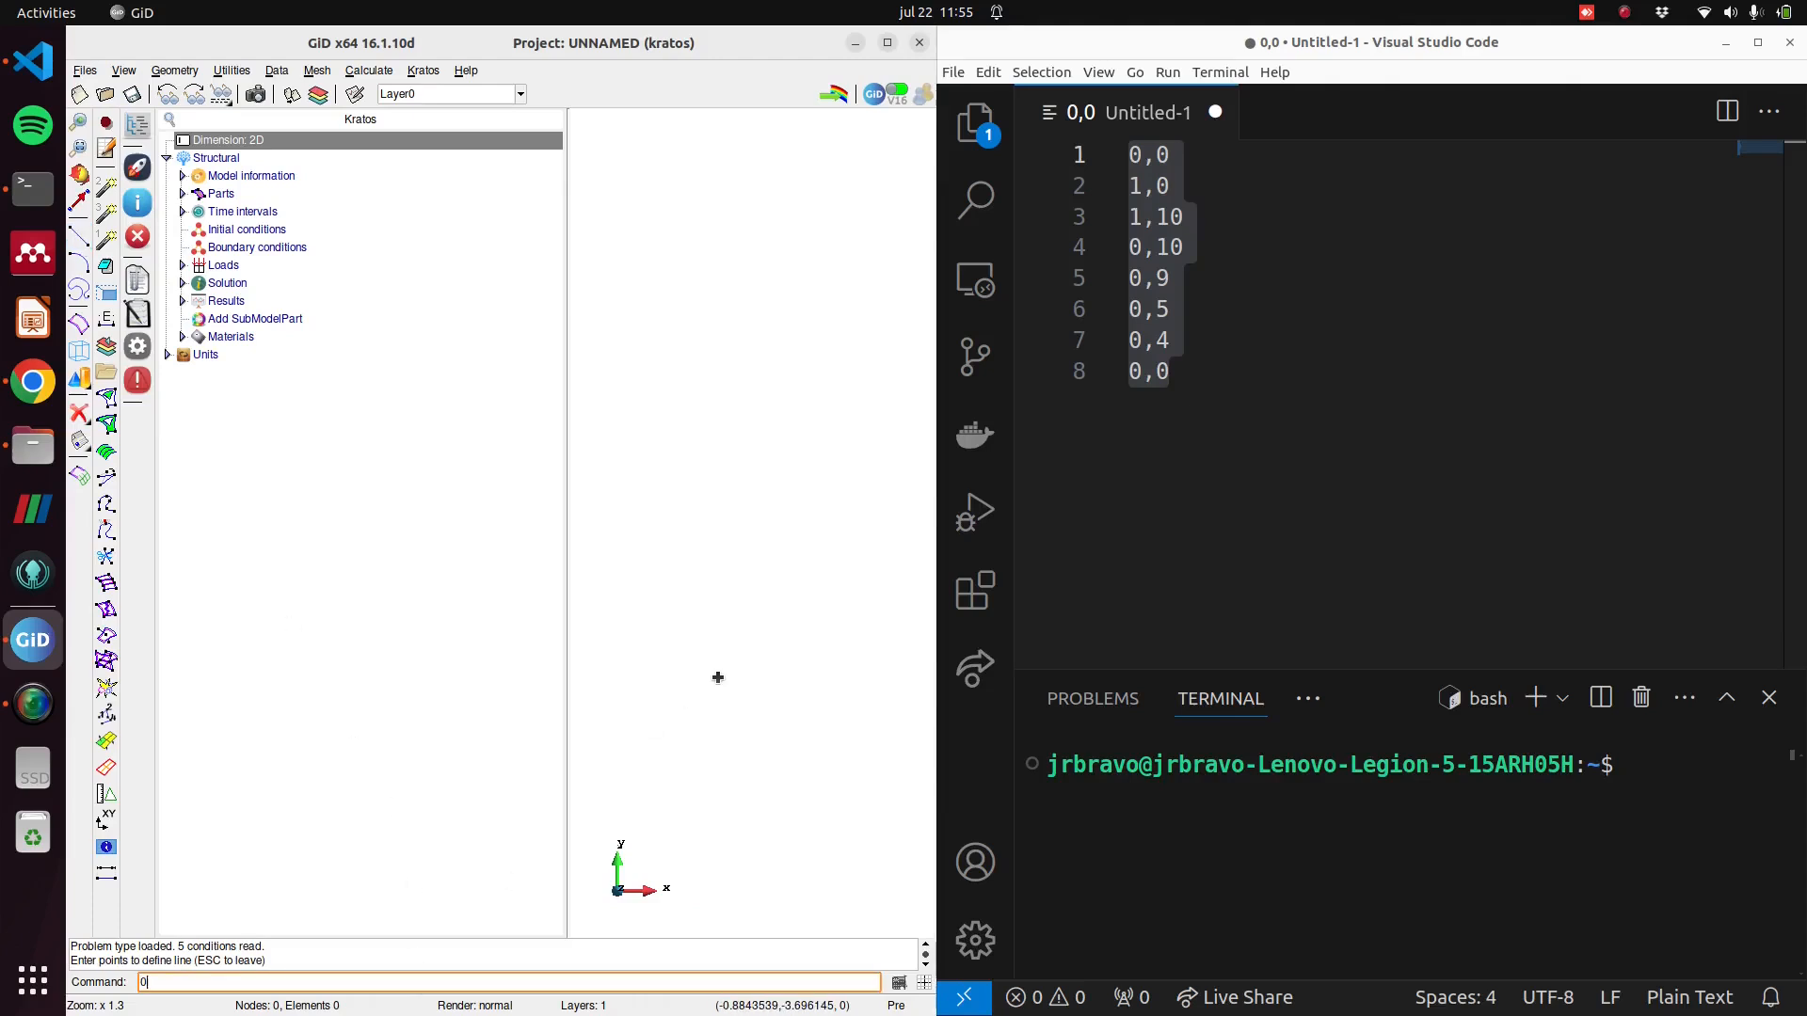
pyautogui.press('Return')
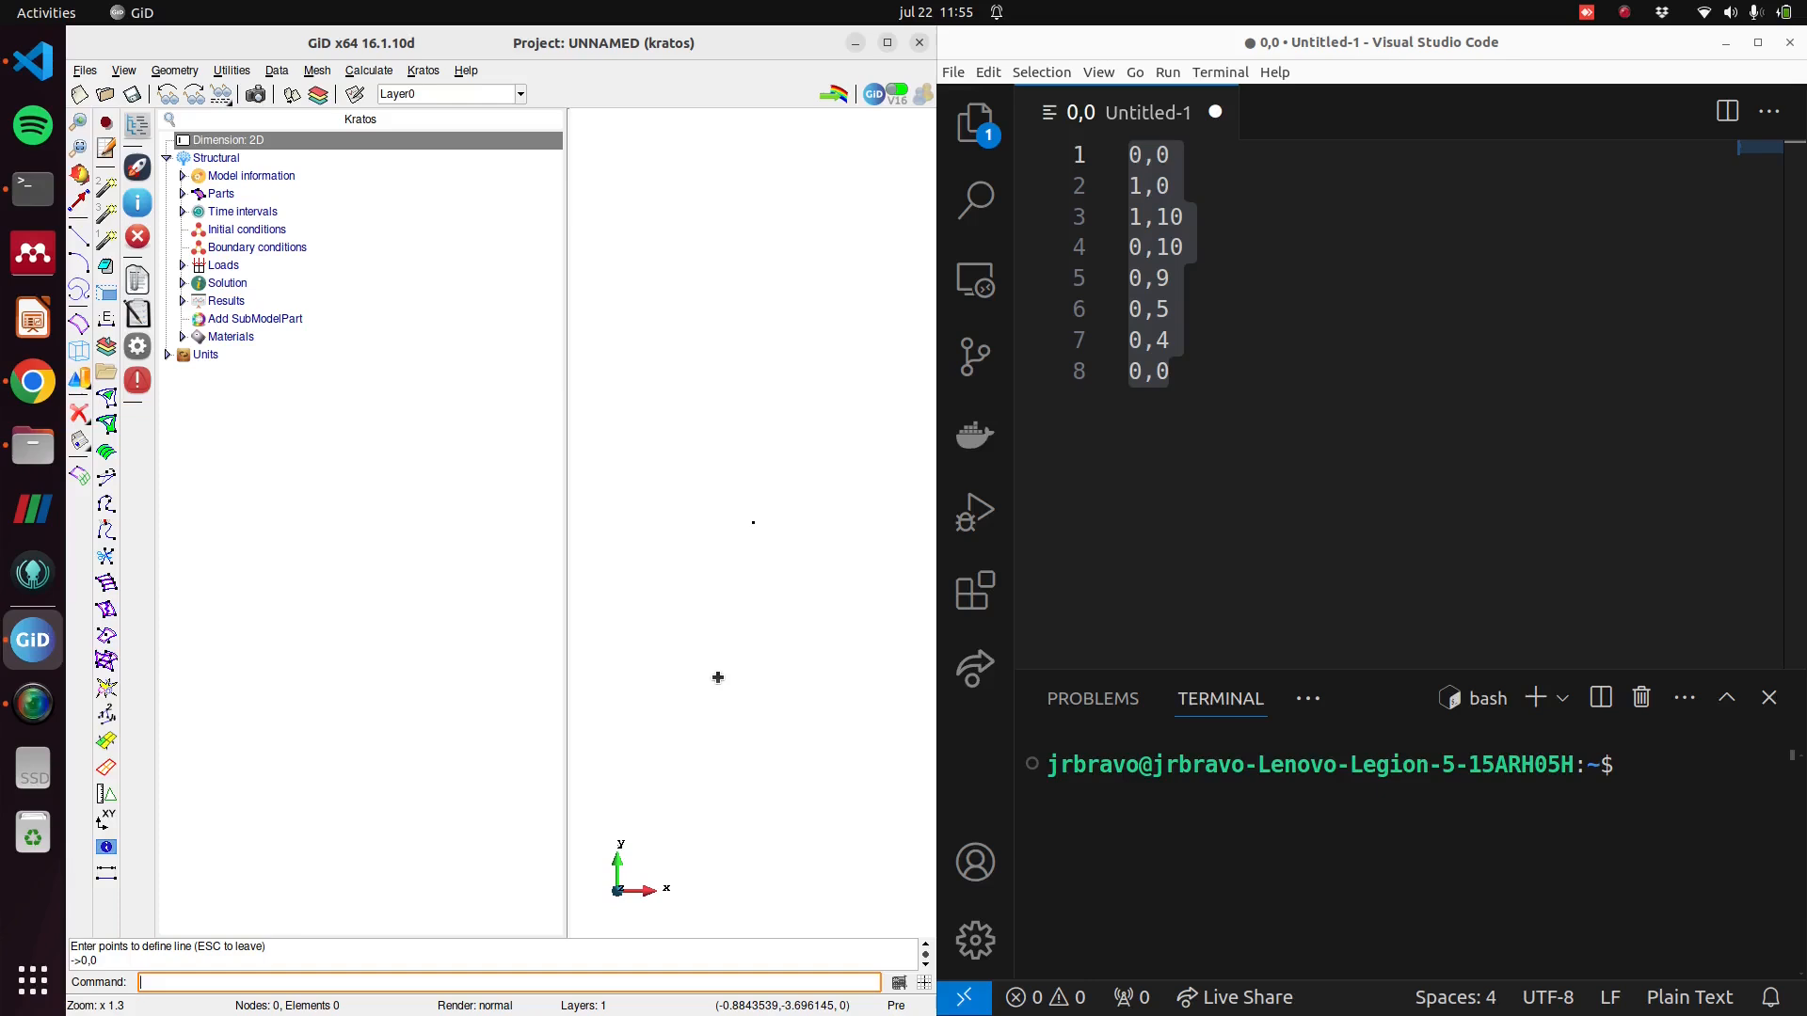
pyautogui.press('Return')
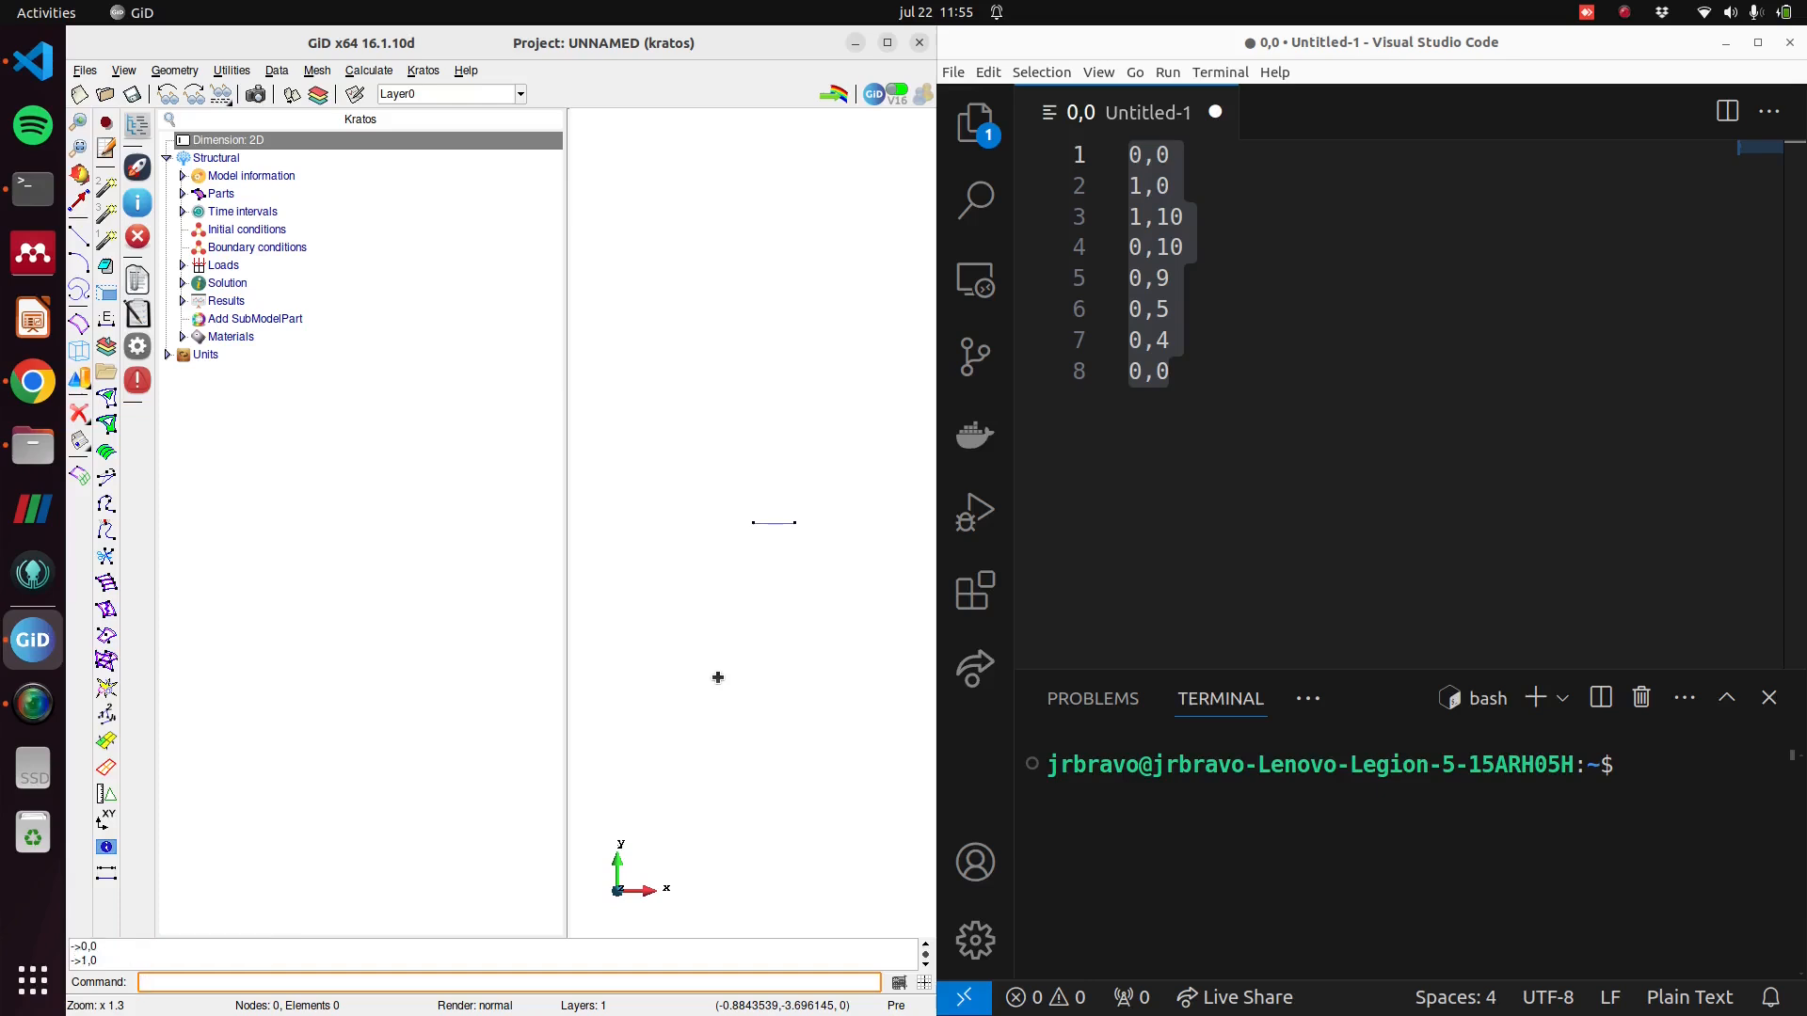
pyautogui.press('Return')
pyautogui.write('0,10')
pyautogui.press('Return')
pyautogui.press('Return')
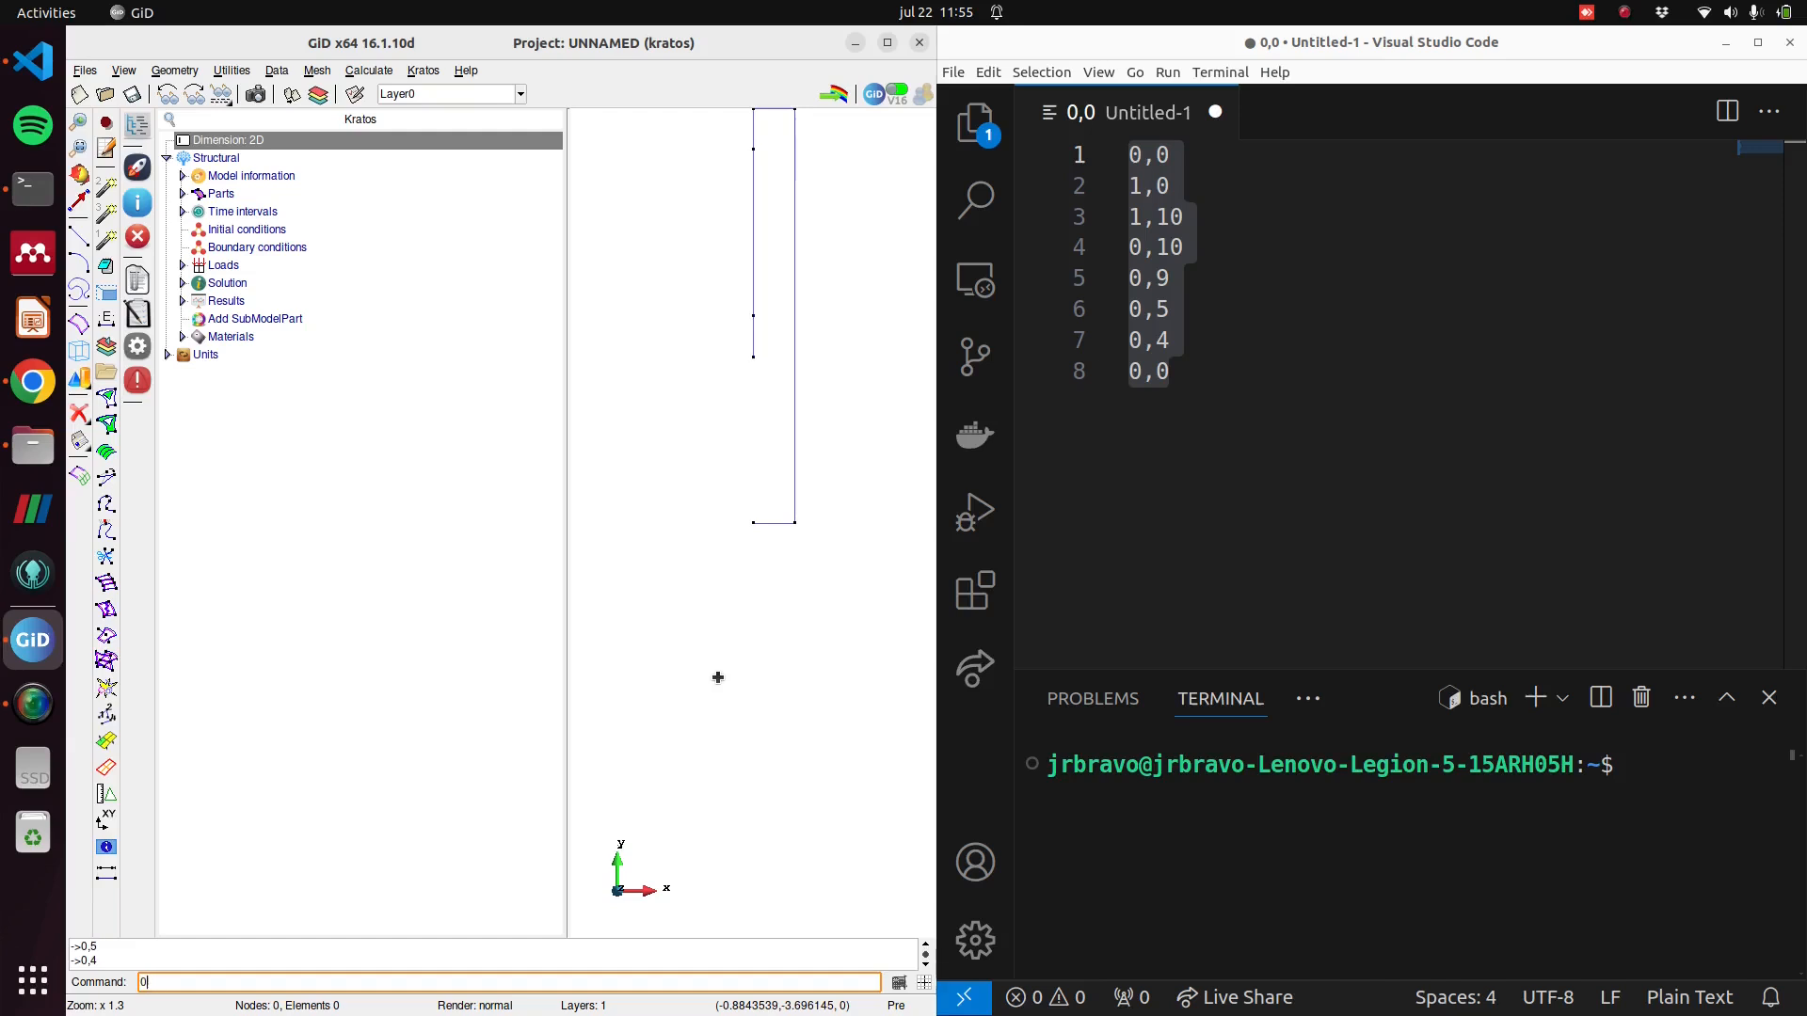
pyautogui.press('Return')
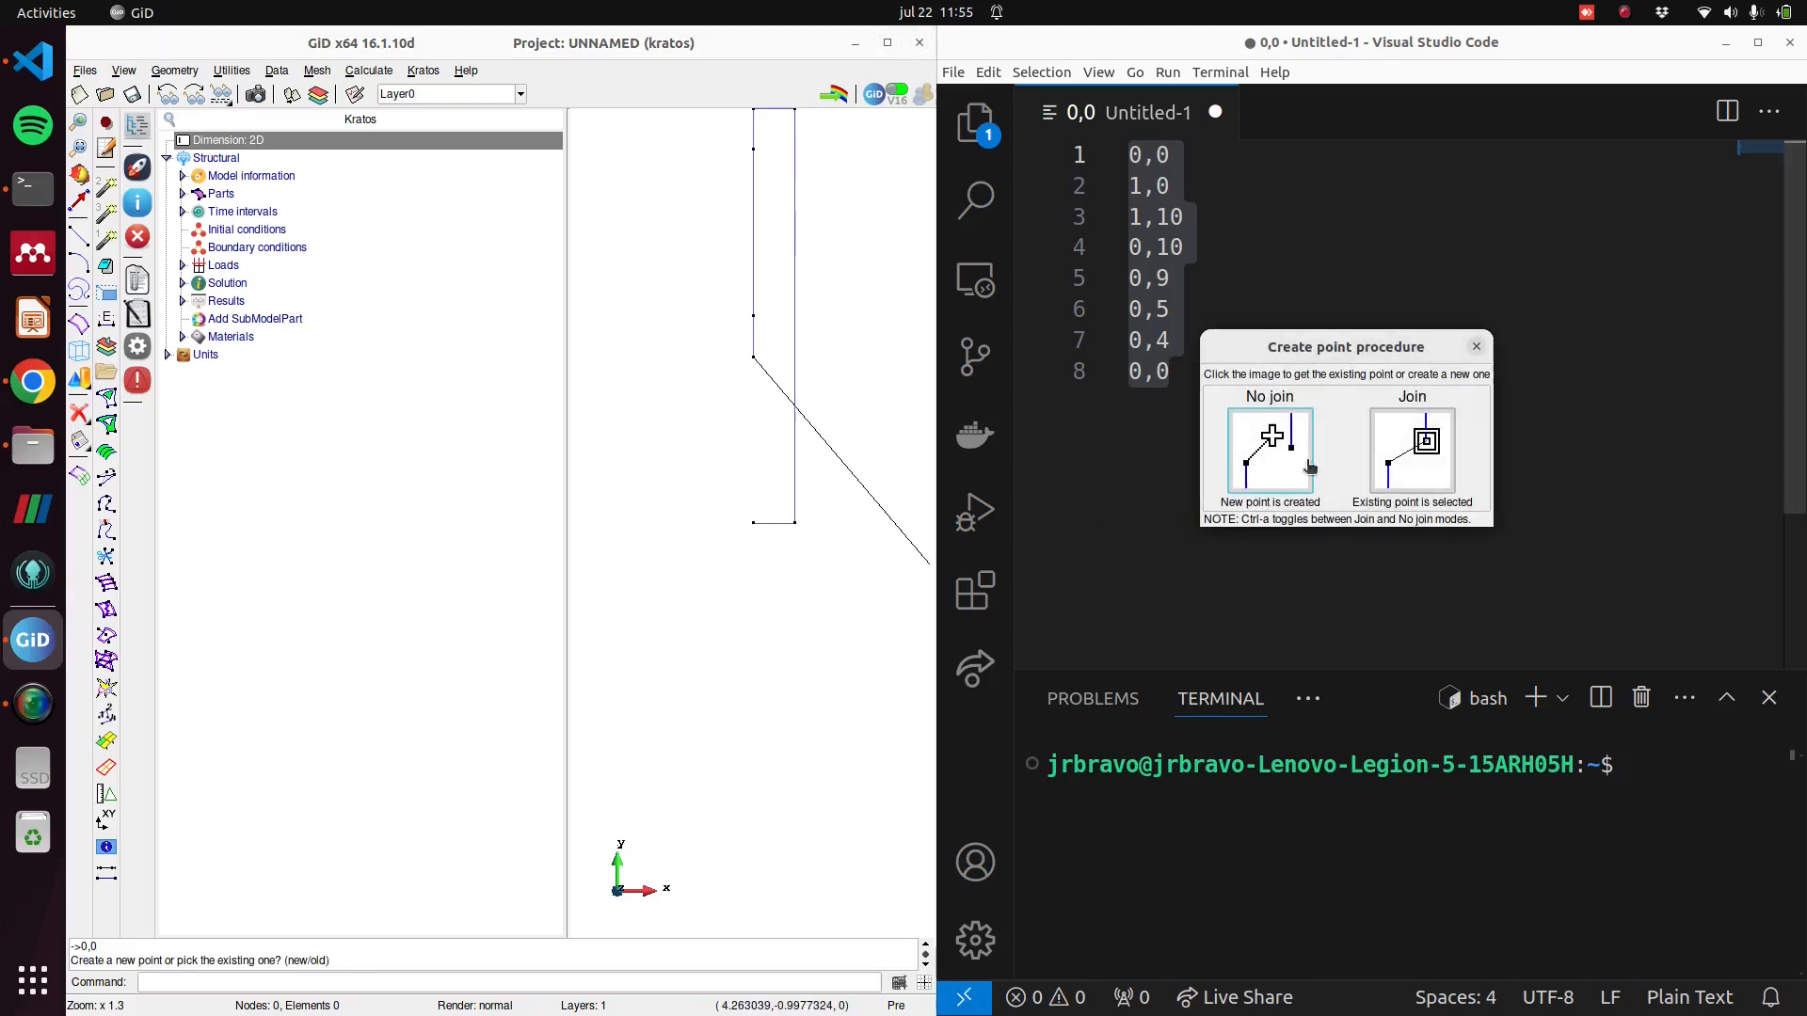
pyautogui.click(1419, 456)
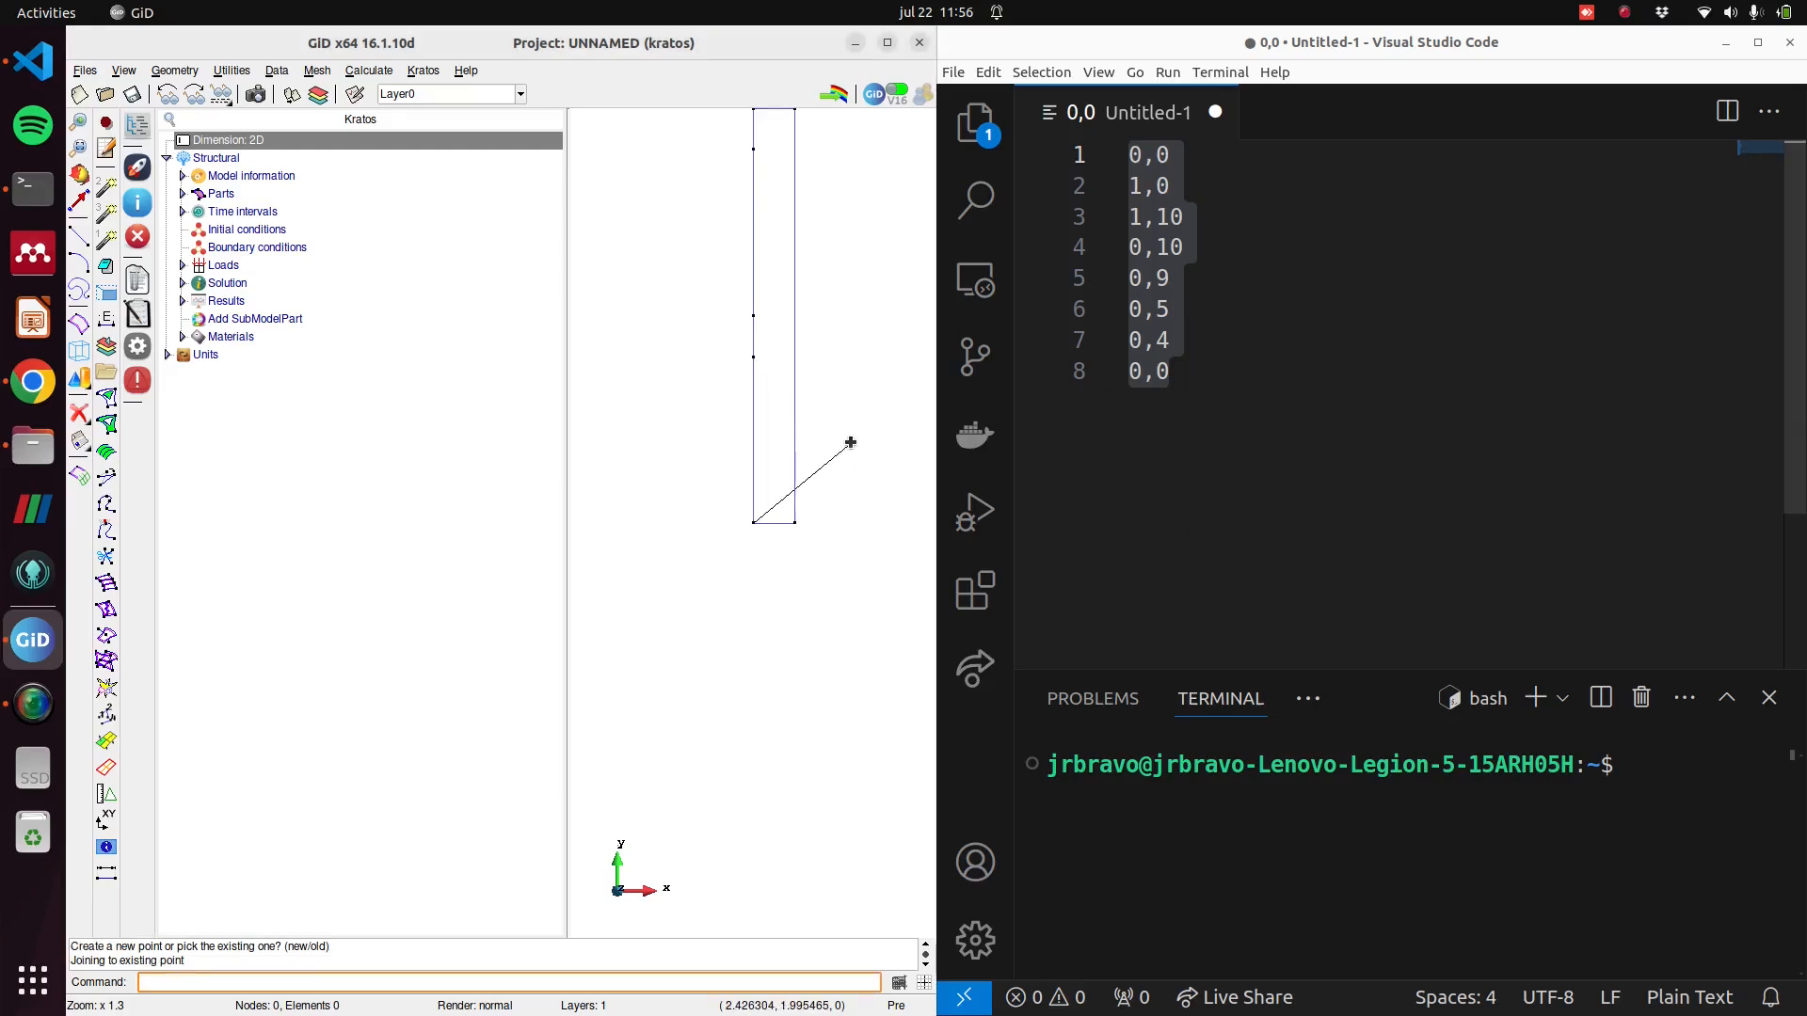
pyautogui.press('Escape')
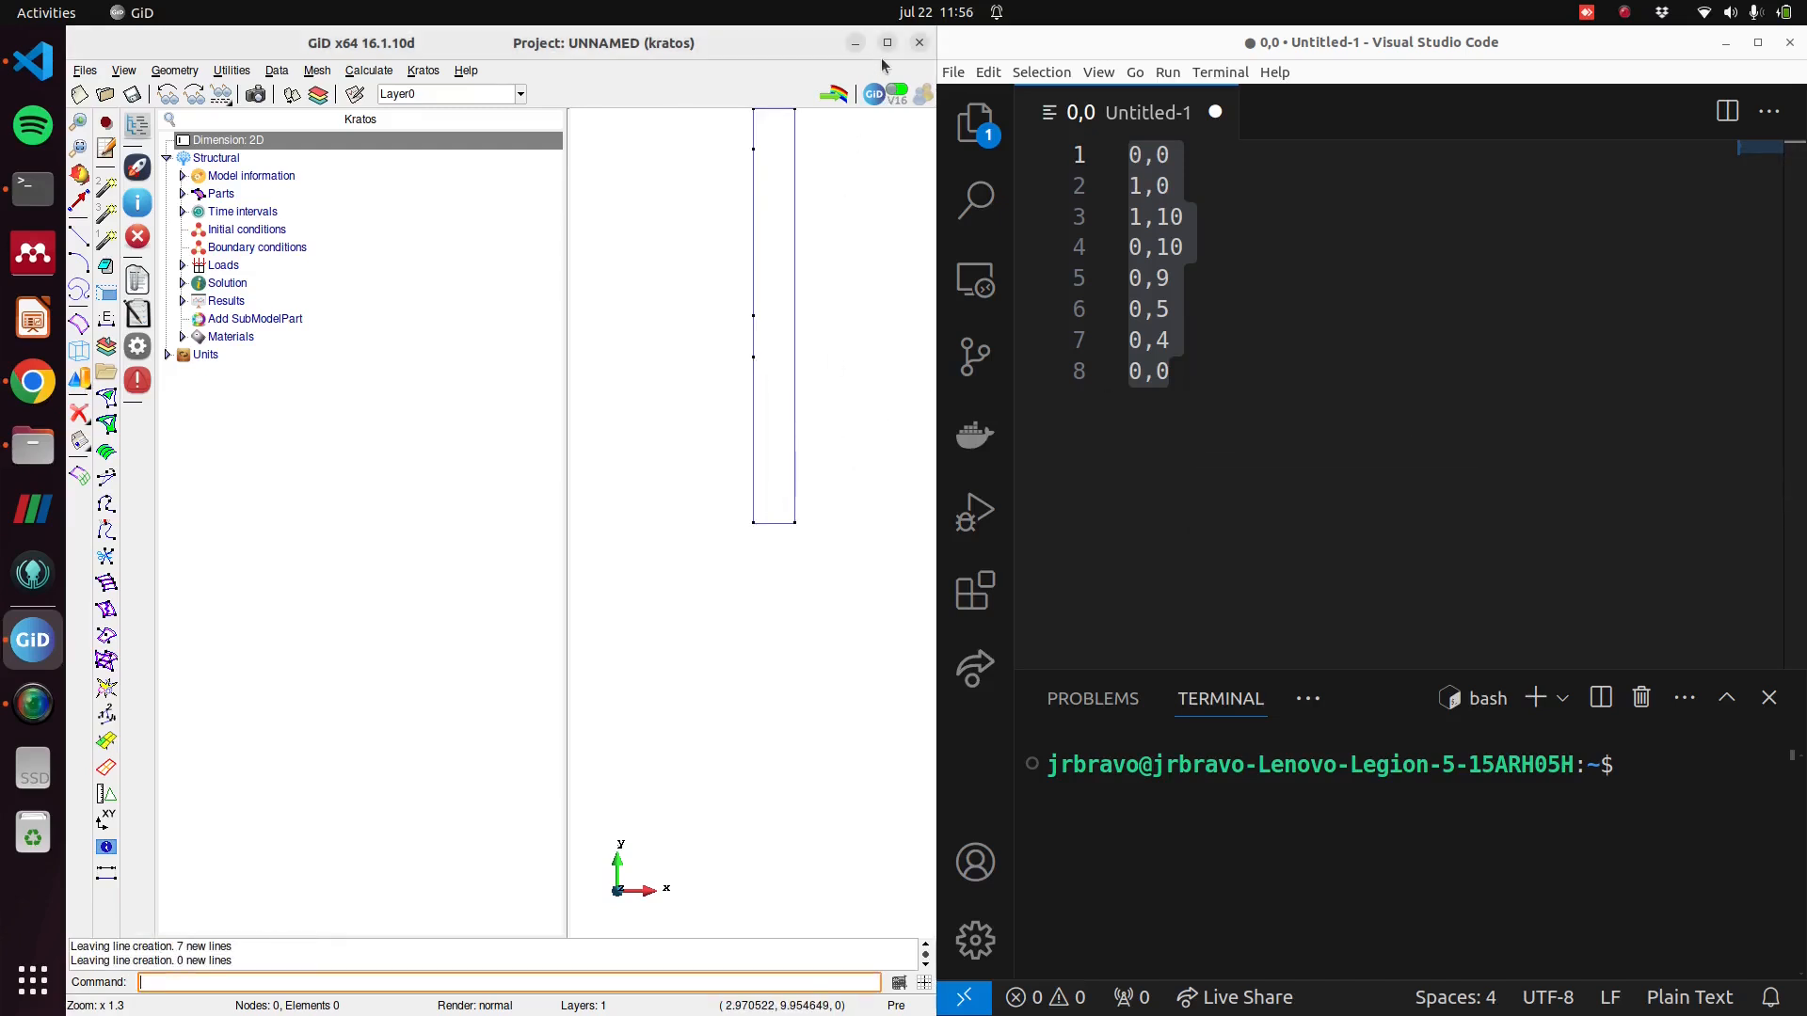
# Maximize the GiD window and create a NURBS surface from all seven boundary lines of the rectangle.
pyautogui.doubleClick(883, 47)
pyautogui.scroll(-3, 1143, 461)
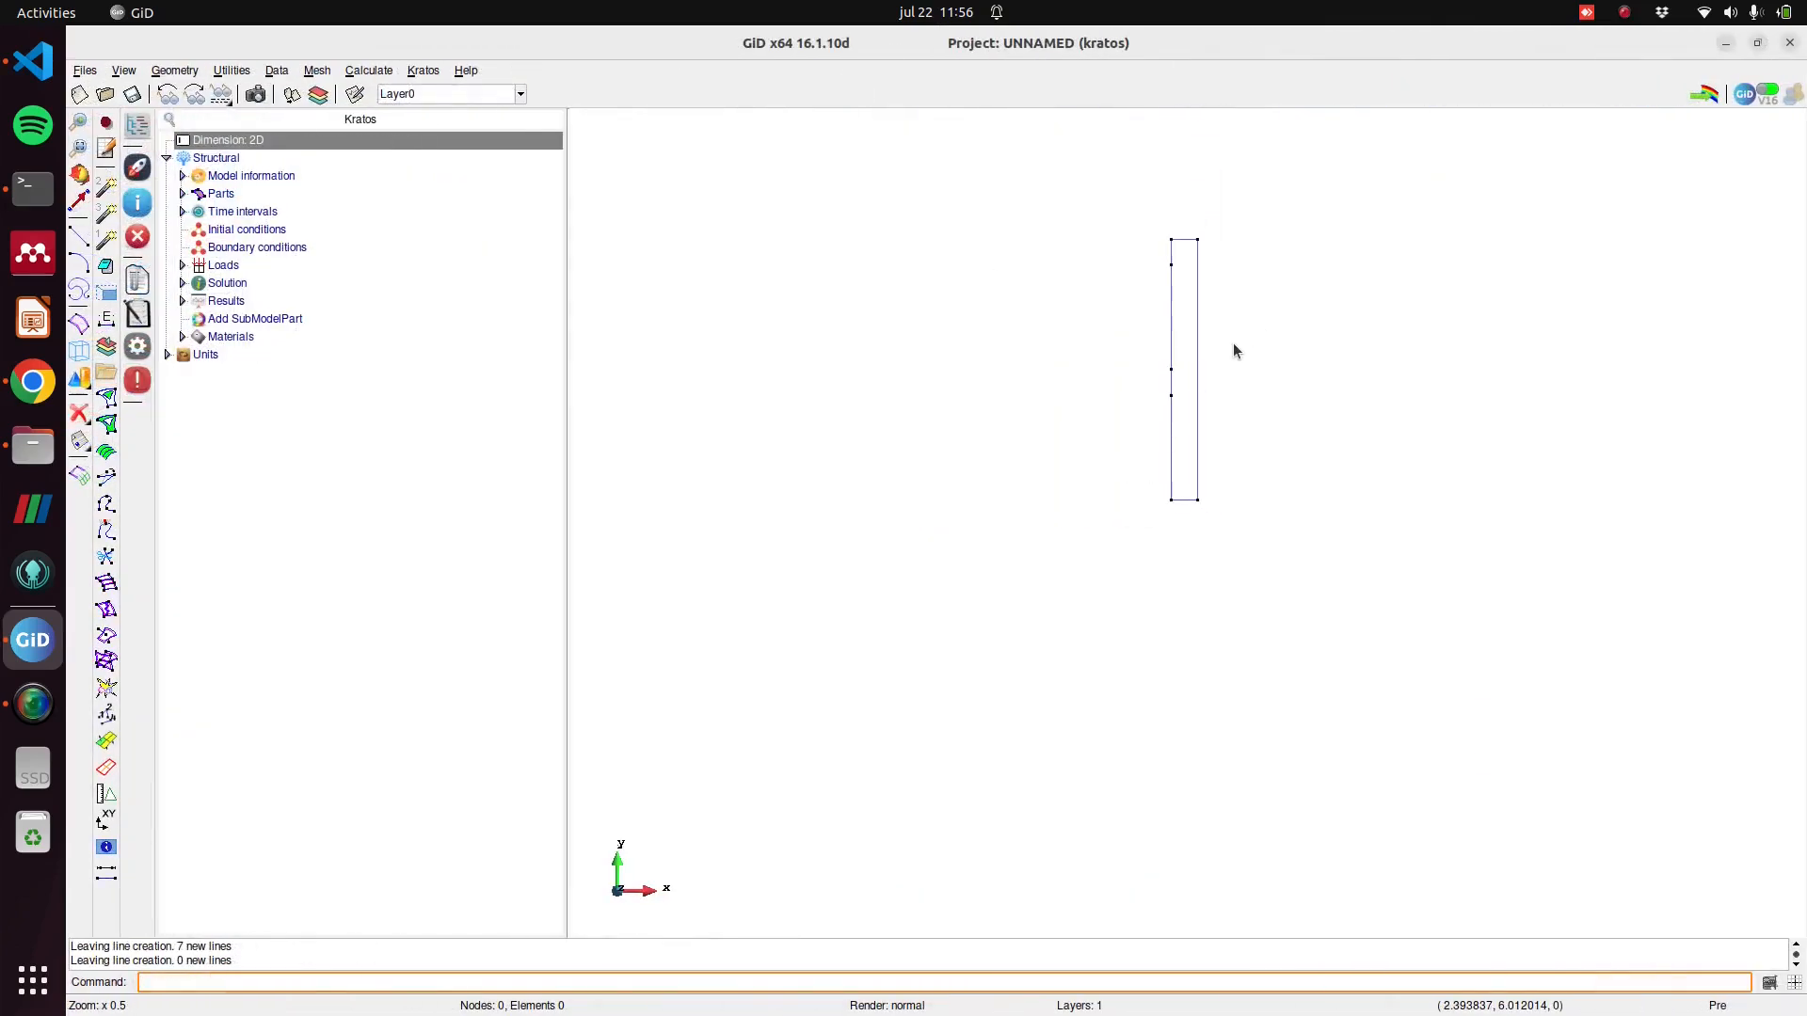
pyautogui.scroll(2, 1233, 342)
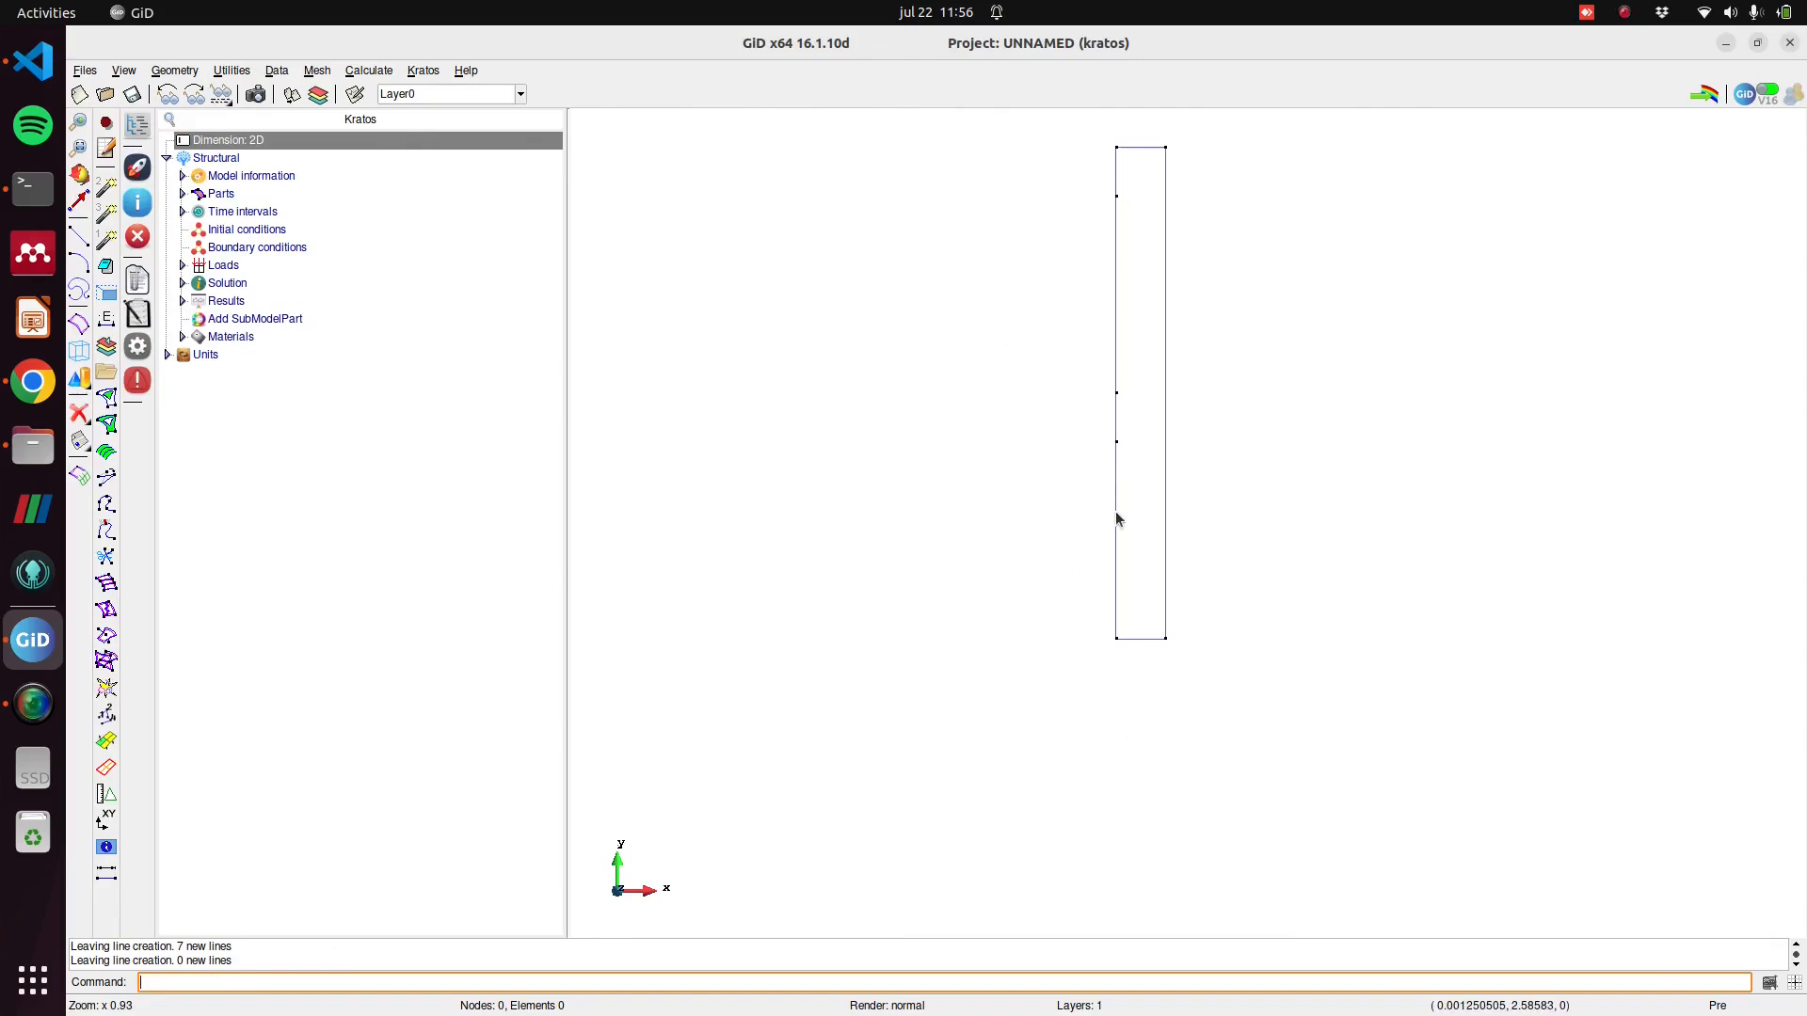
pyautogui.click(80, 325)
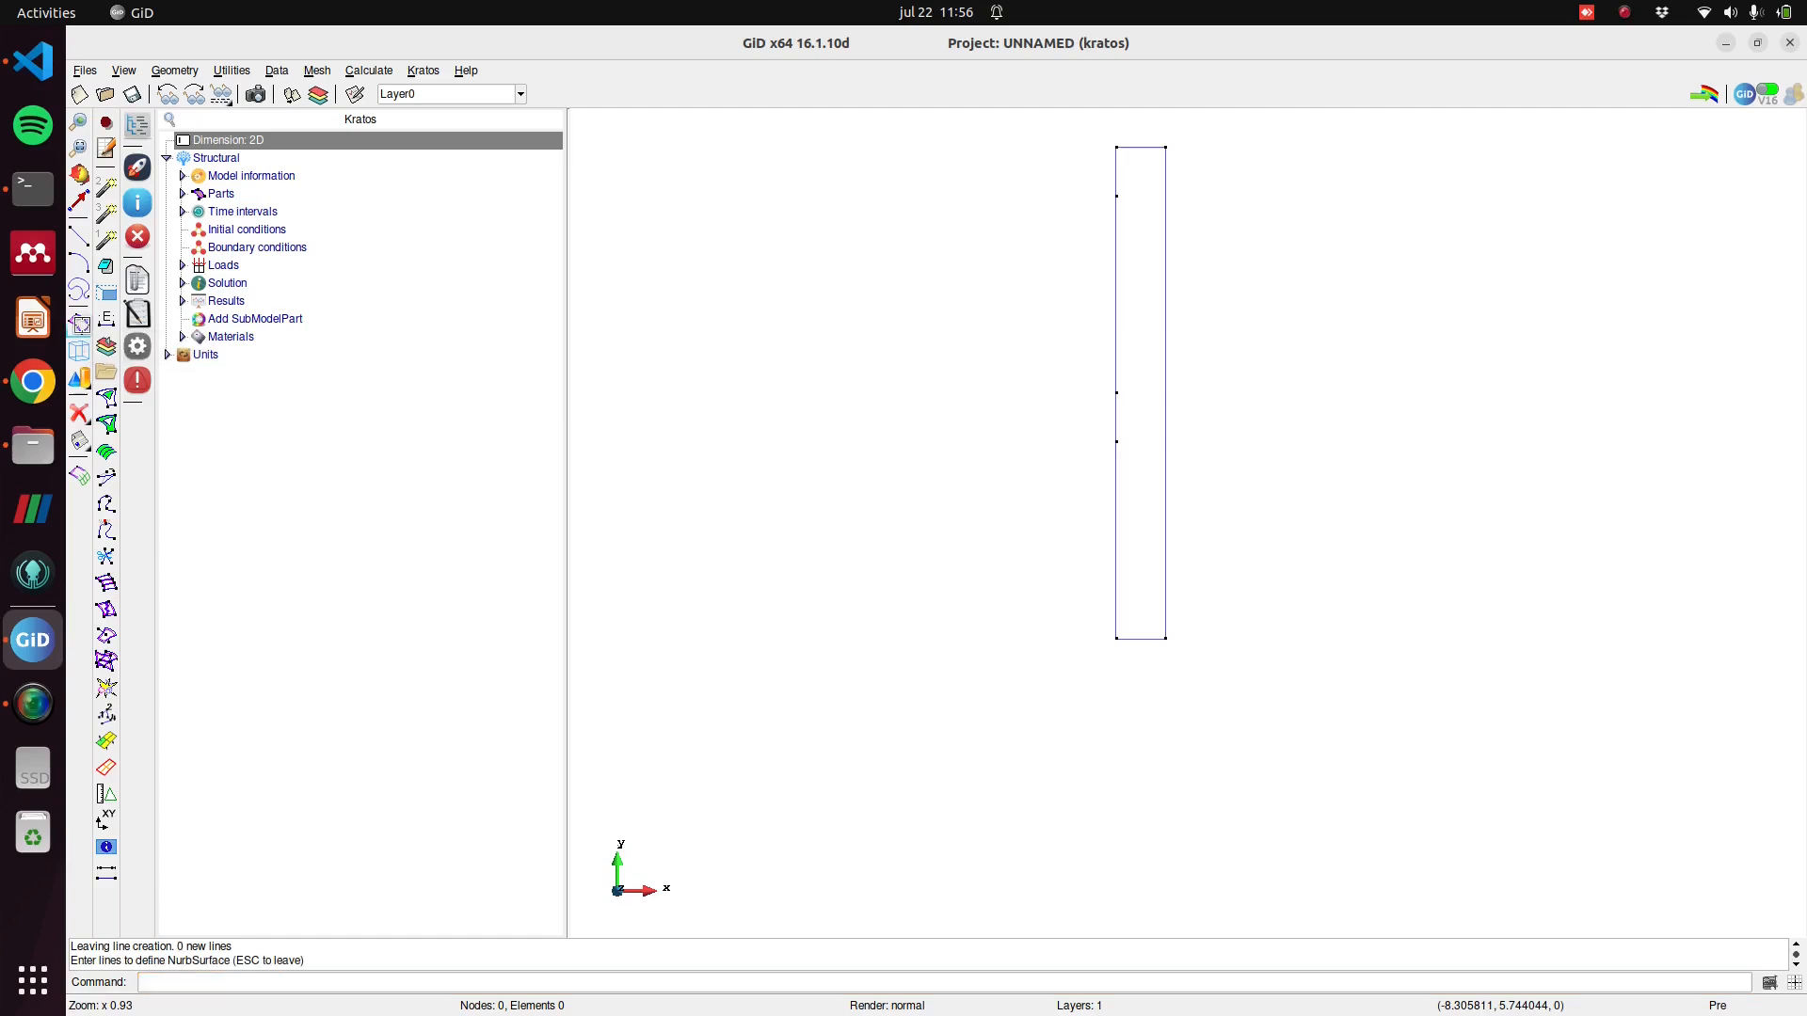
pyautogui.click(1063, 123)
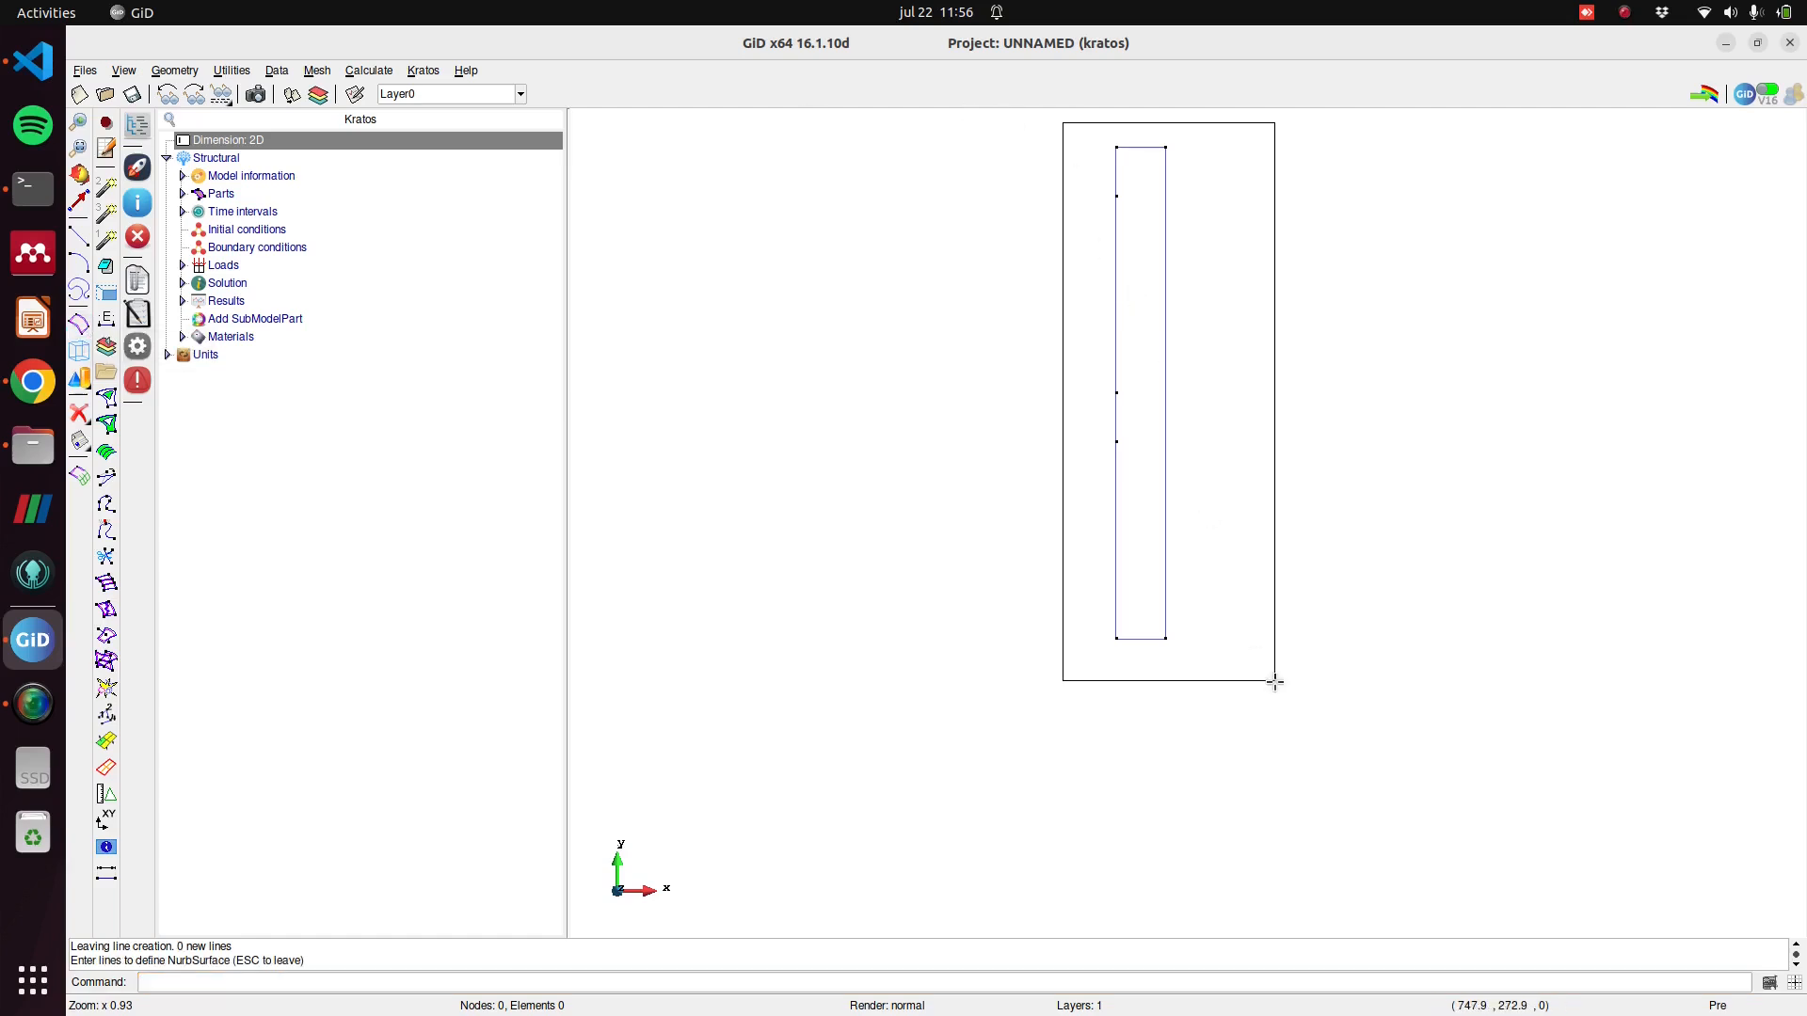
pyautogui.click(1246, 686)
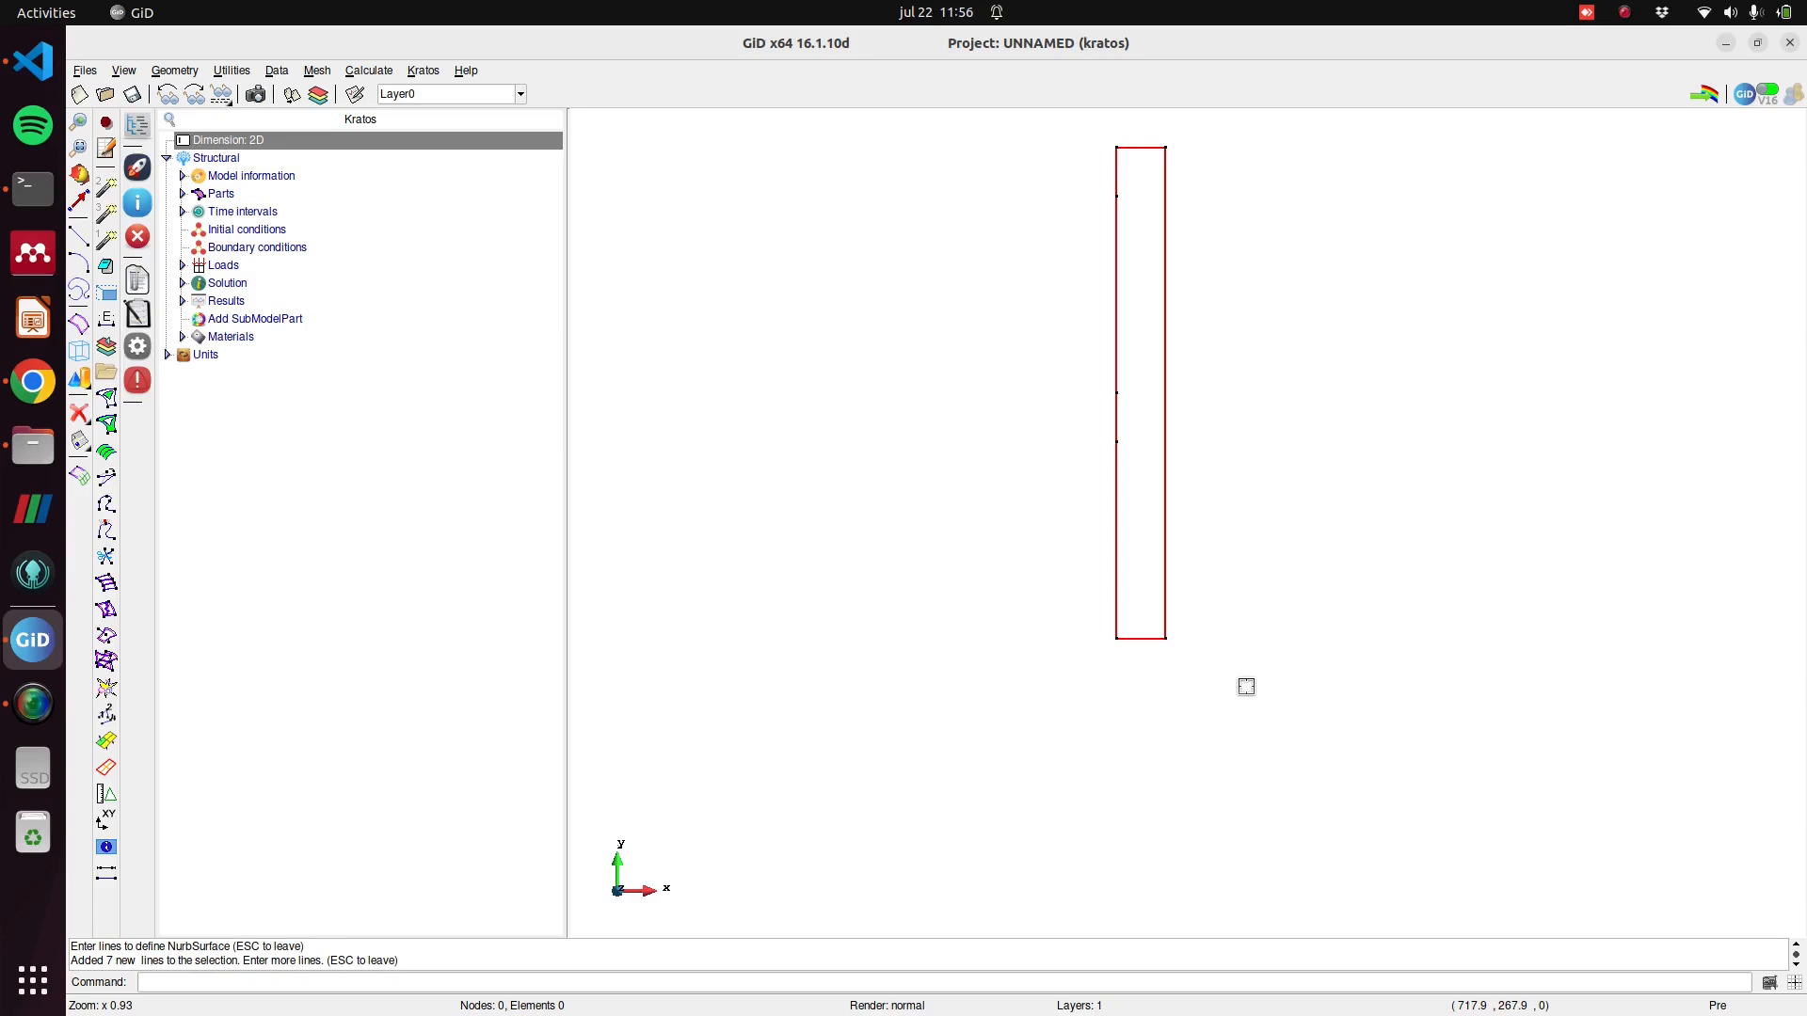
pyautogui.press('Escape')
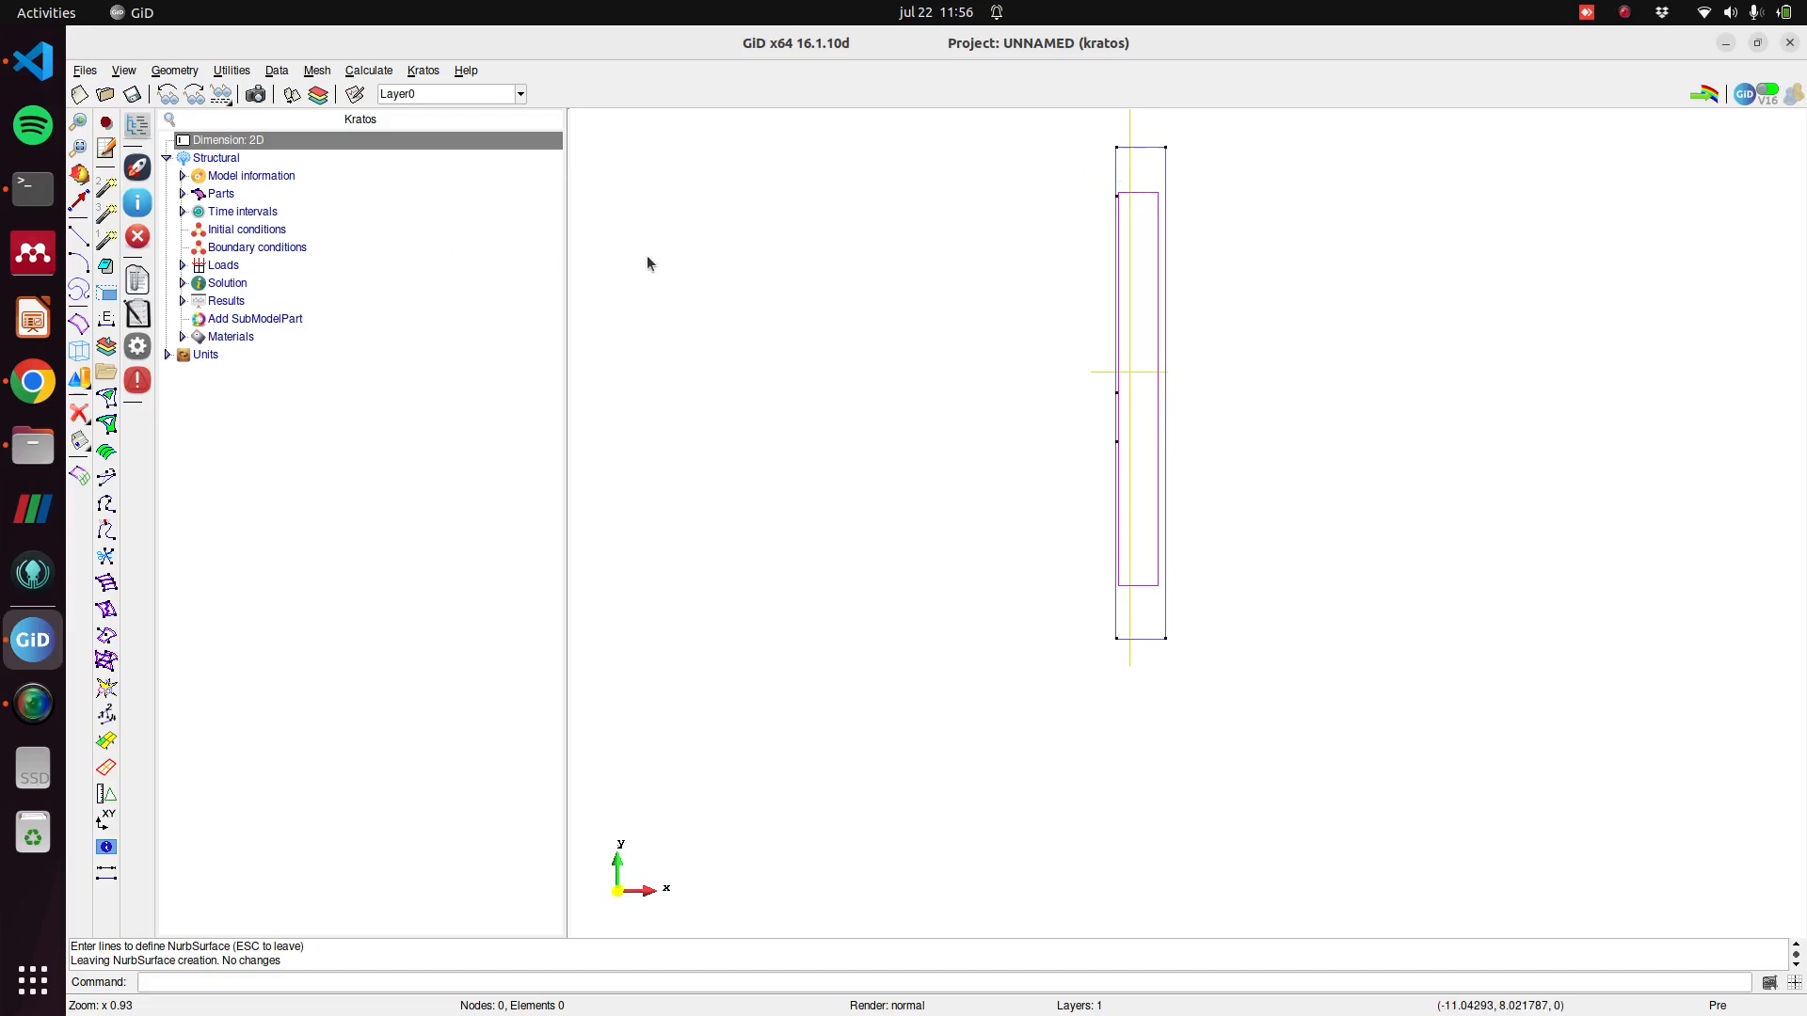
# Assign the rectangular surface to a new Solid part group with the Hyperelastic Neo-Hookean Plane Strain constitutive law.
pyautogui.click(181, 192)
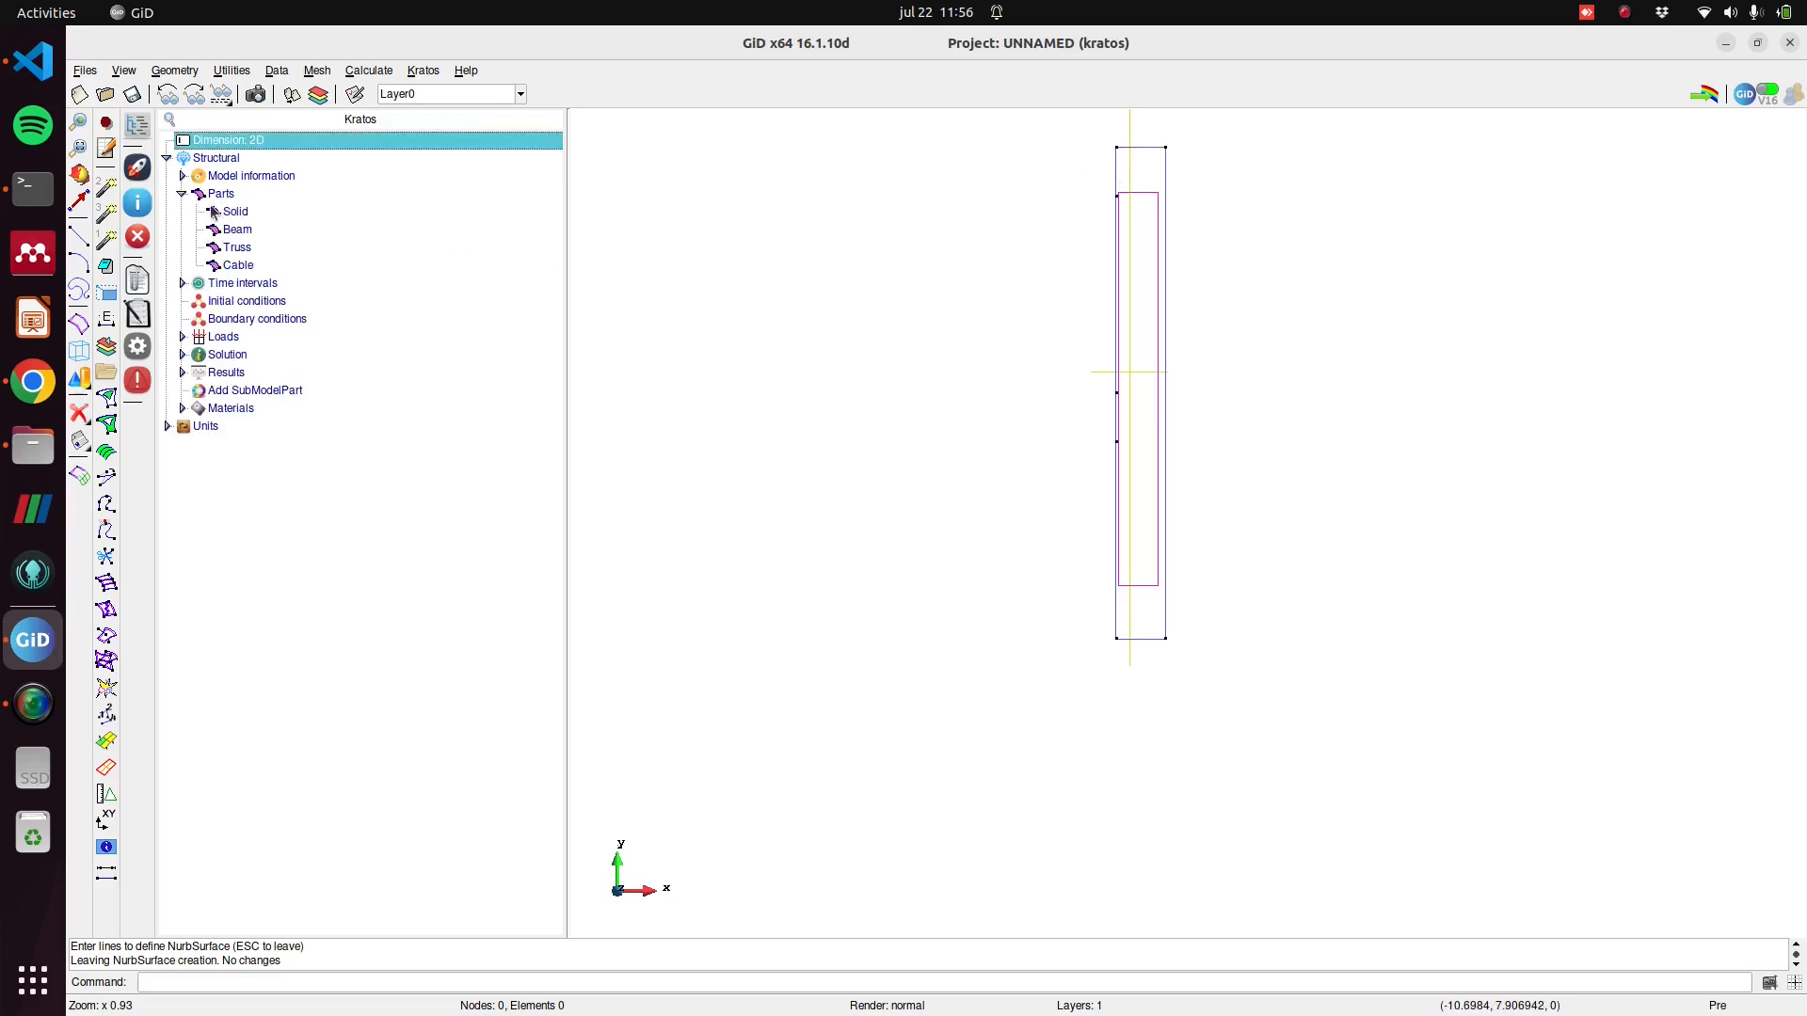
pyautogui.click(242, 214)
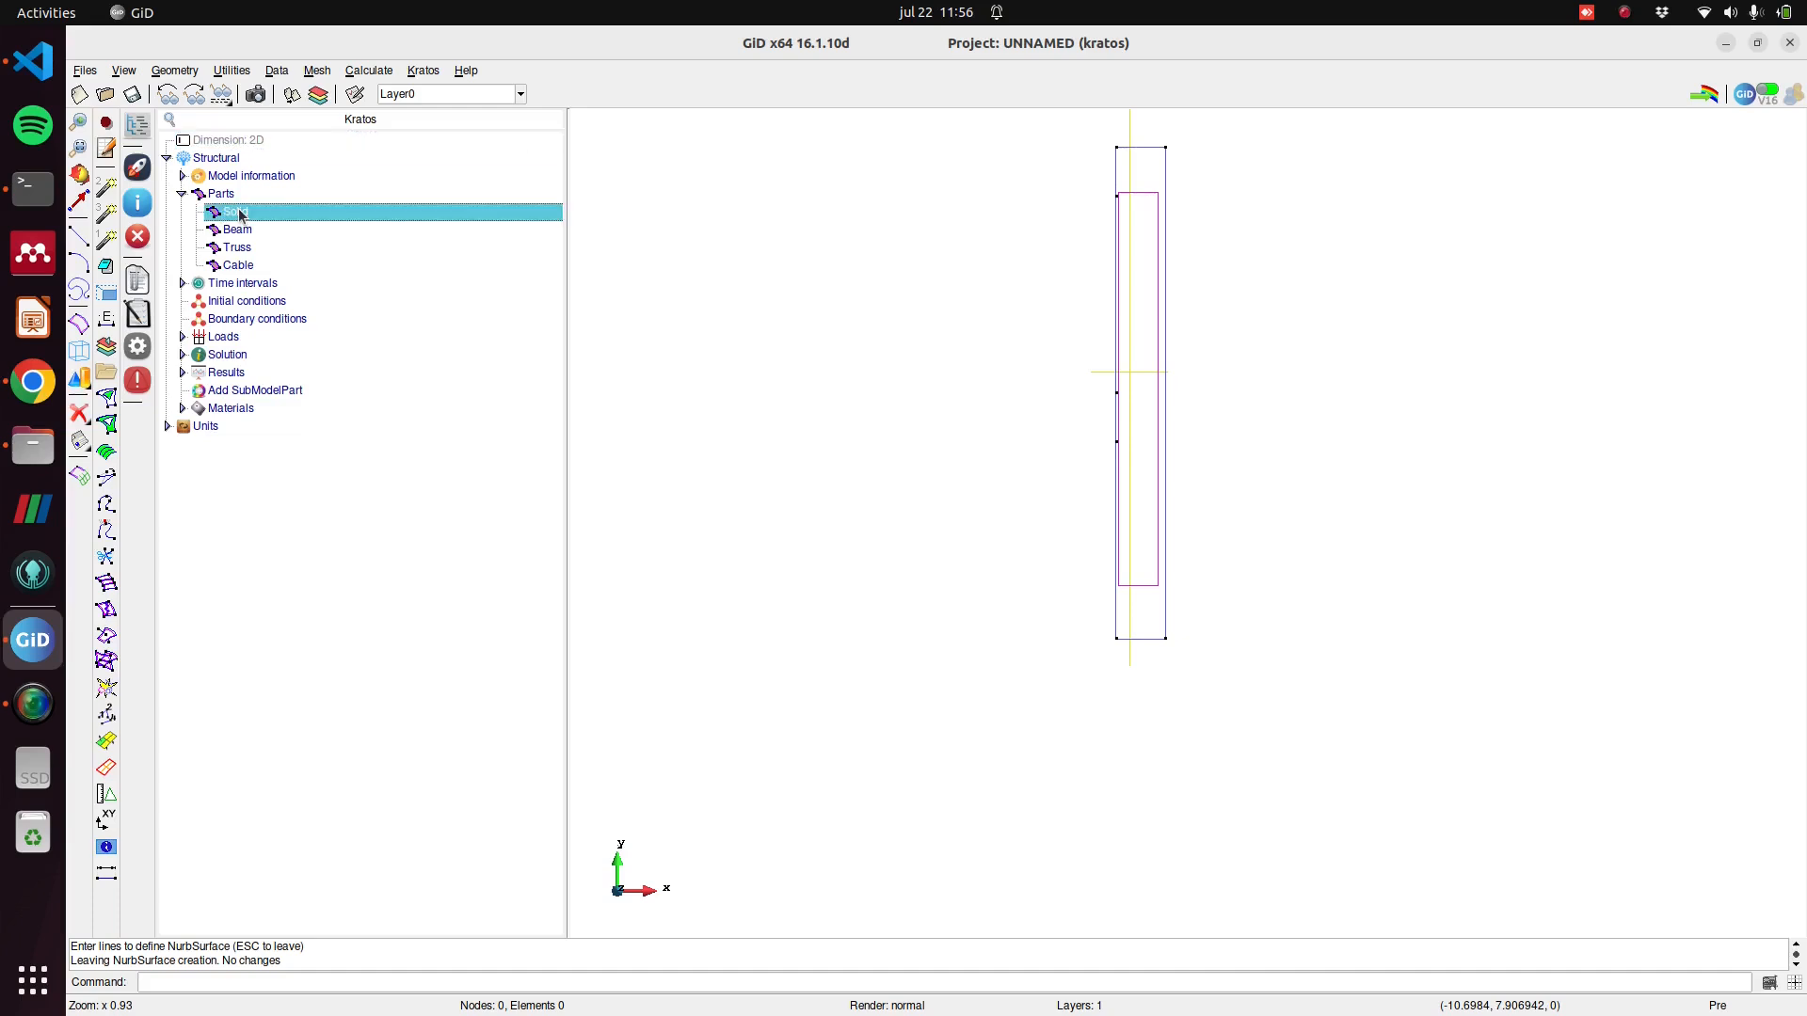
pyautogui.doubleClick(242, 214)
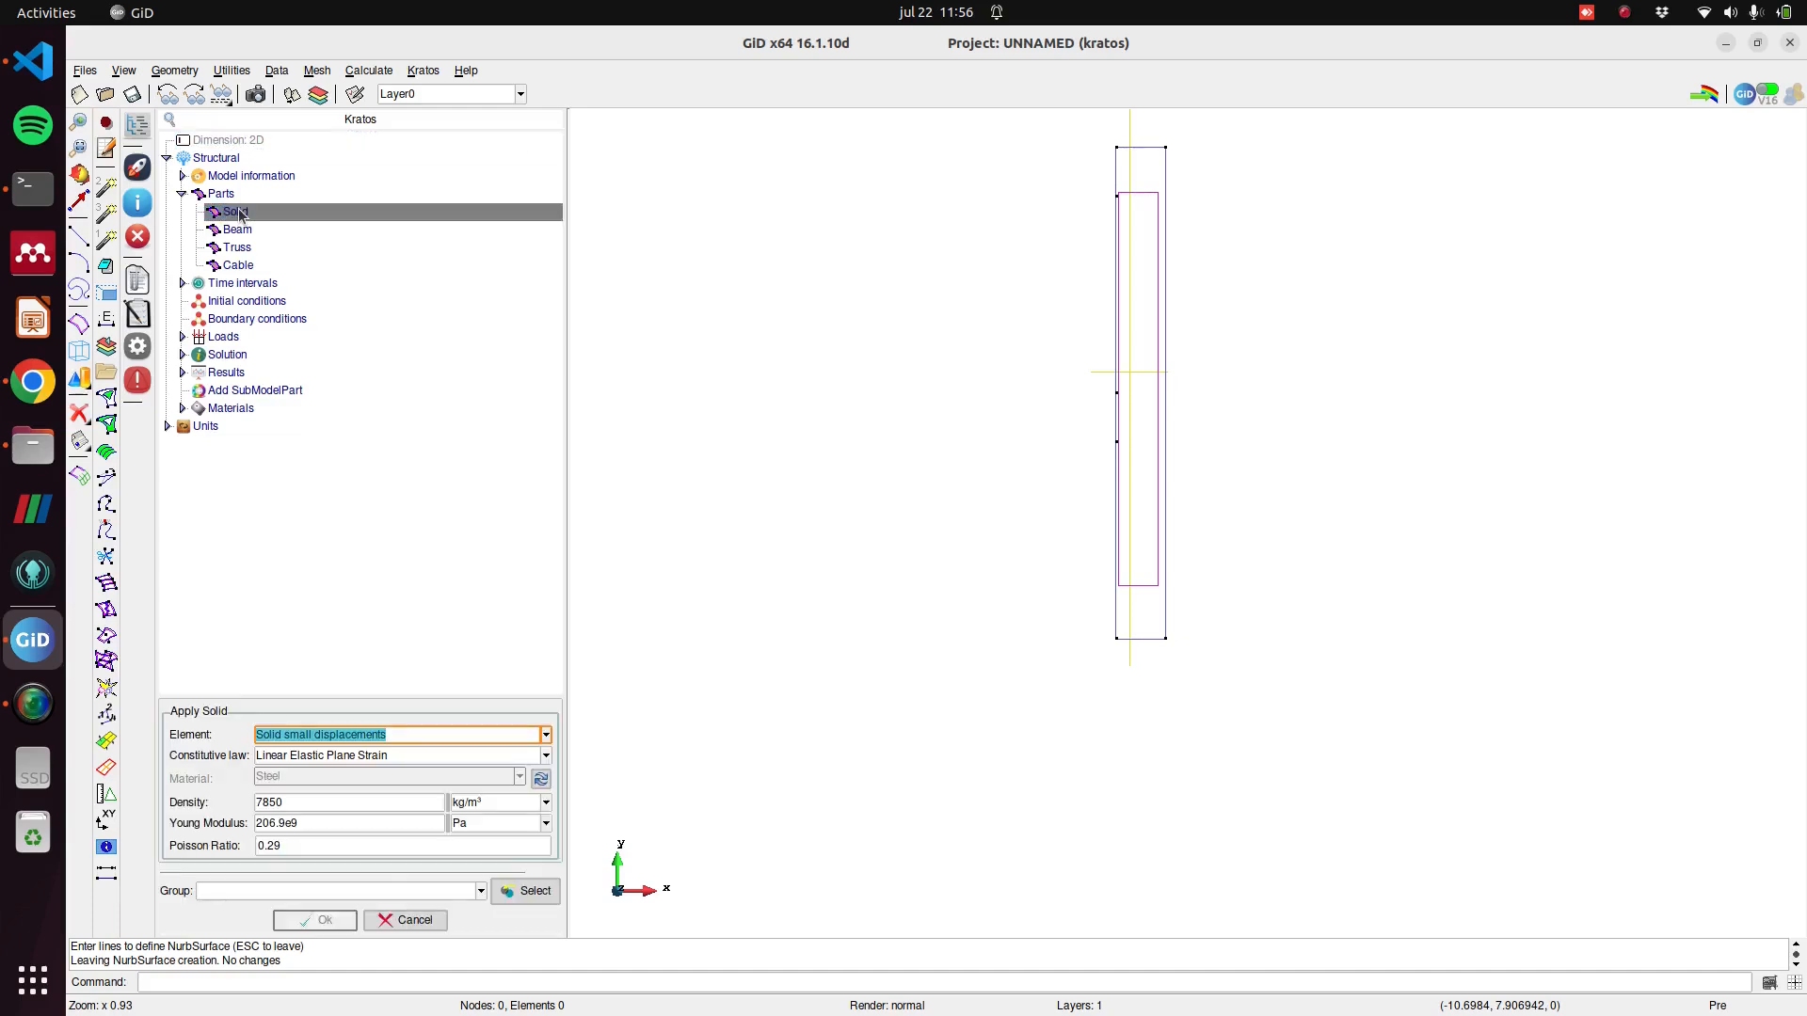
pyautogui.click(395, 754)
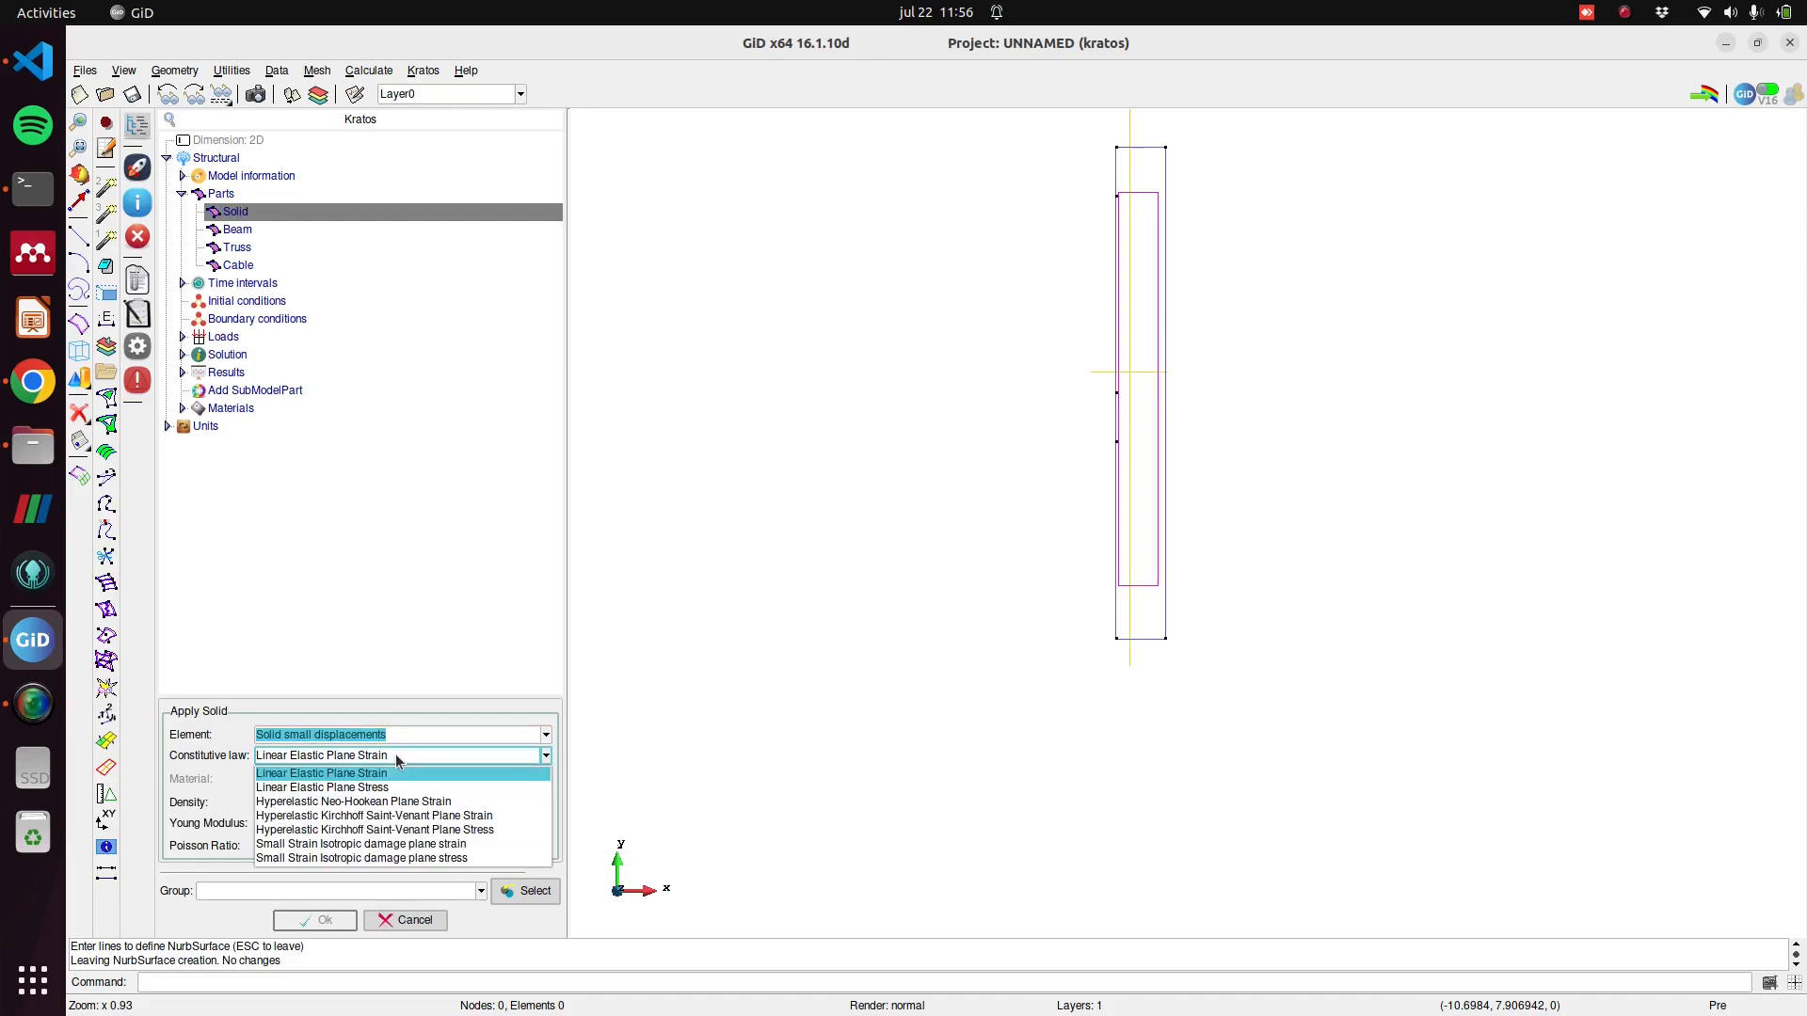
pyautogui.click(408, 800)
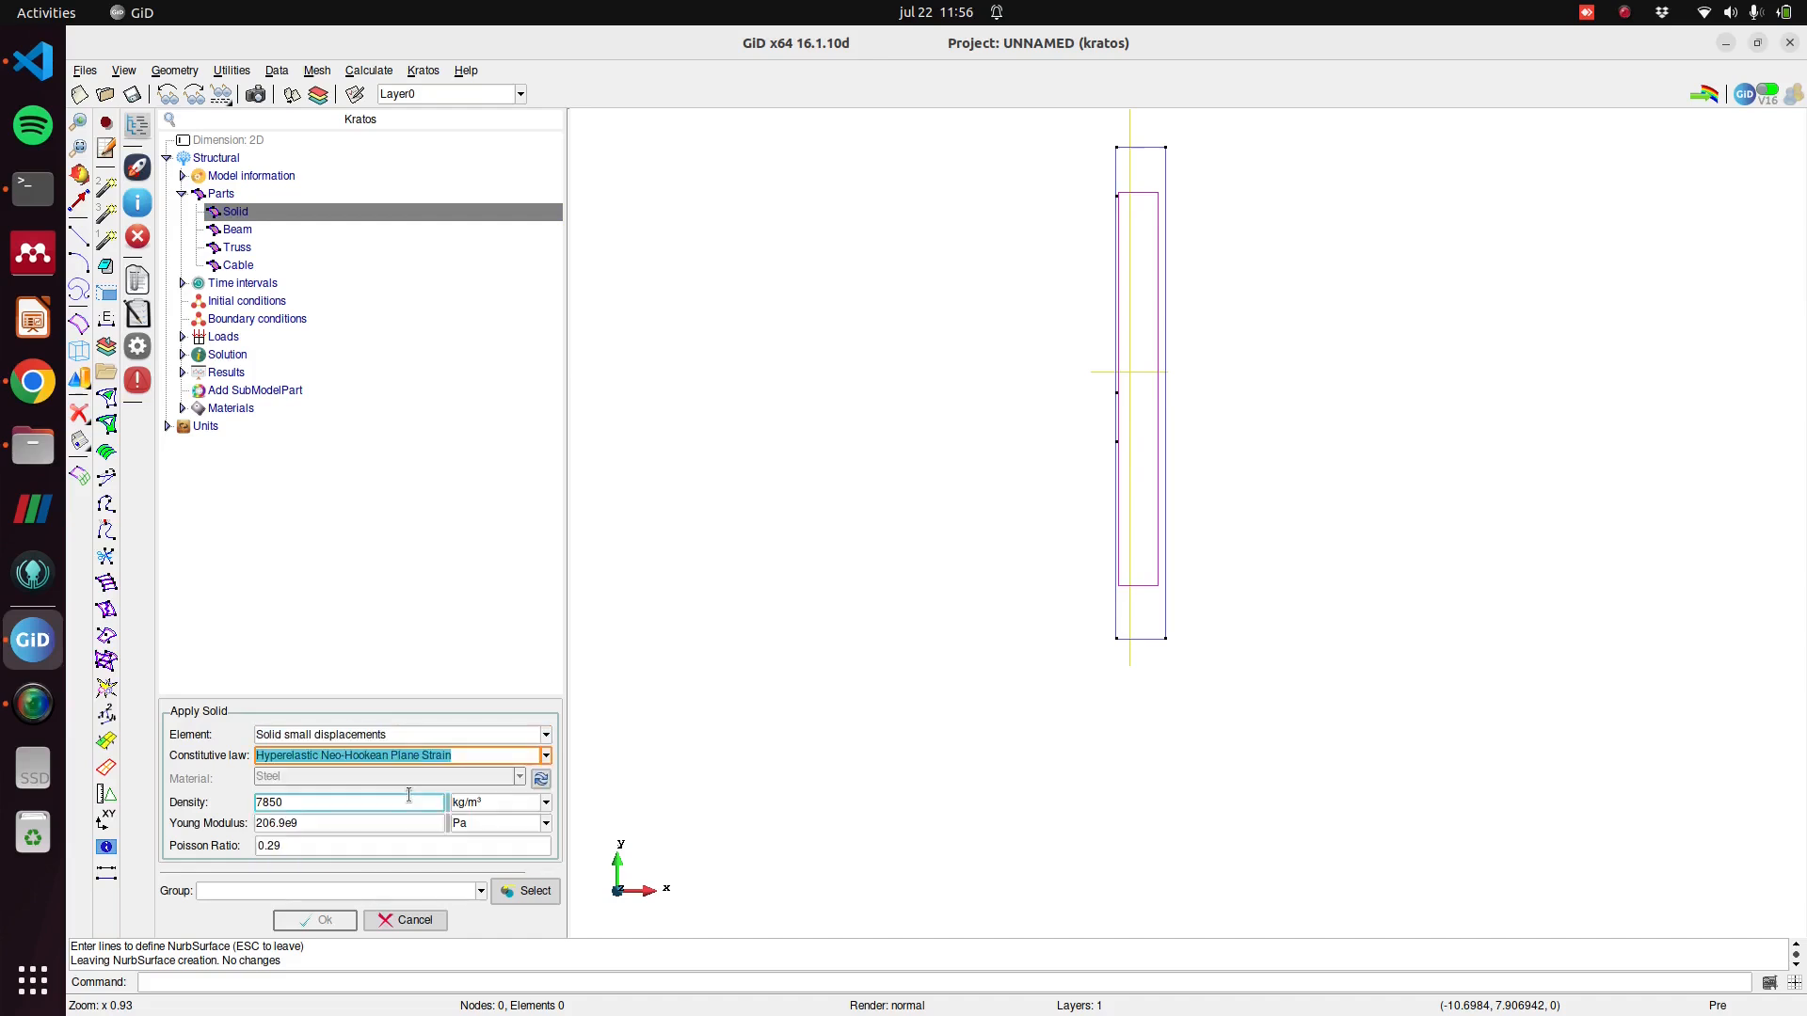
pyautogui.click(477, 756)
pyautogui.click(477, 756)
pyautogui.click(523, 891)
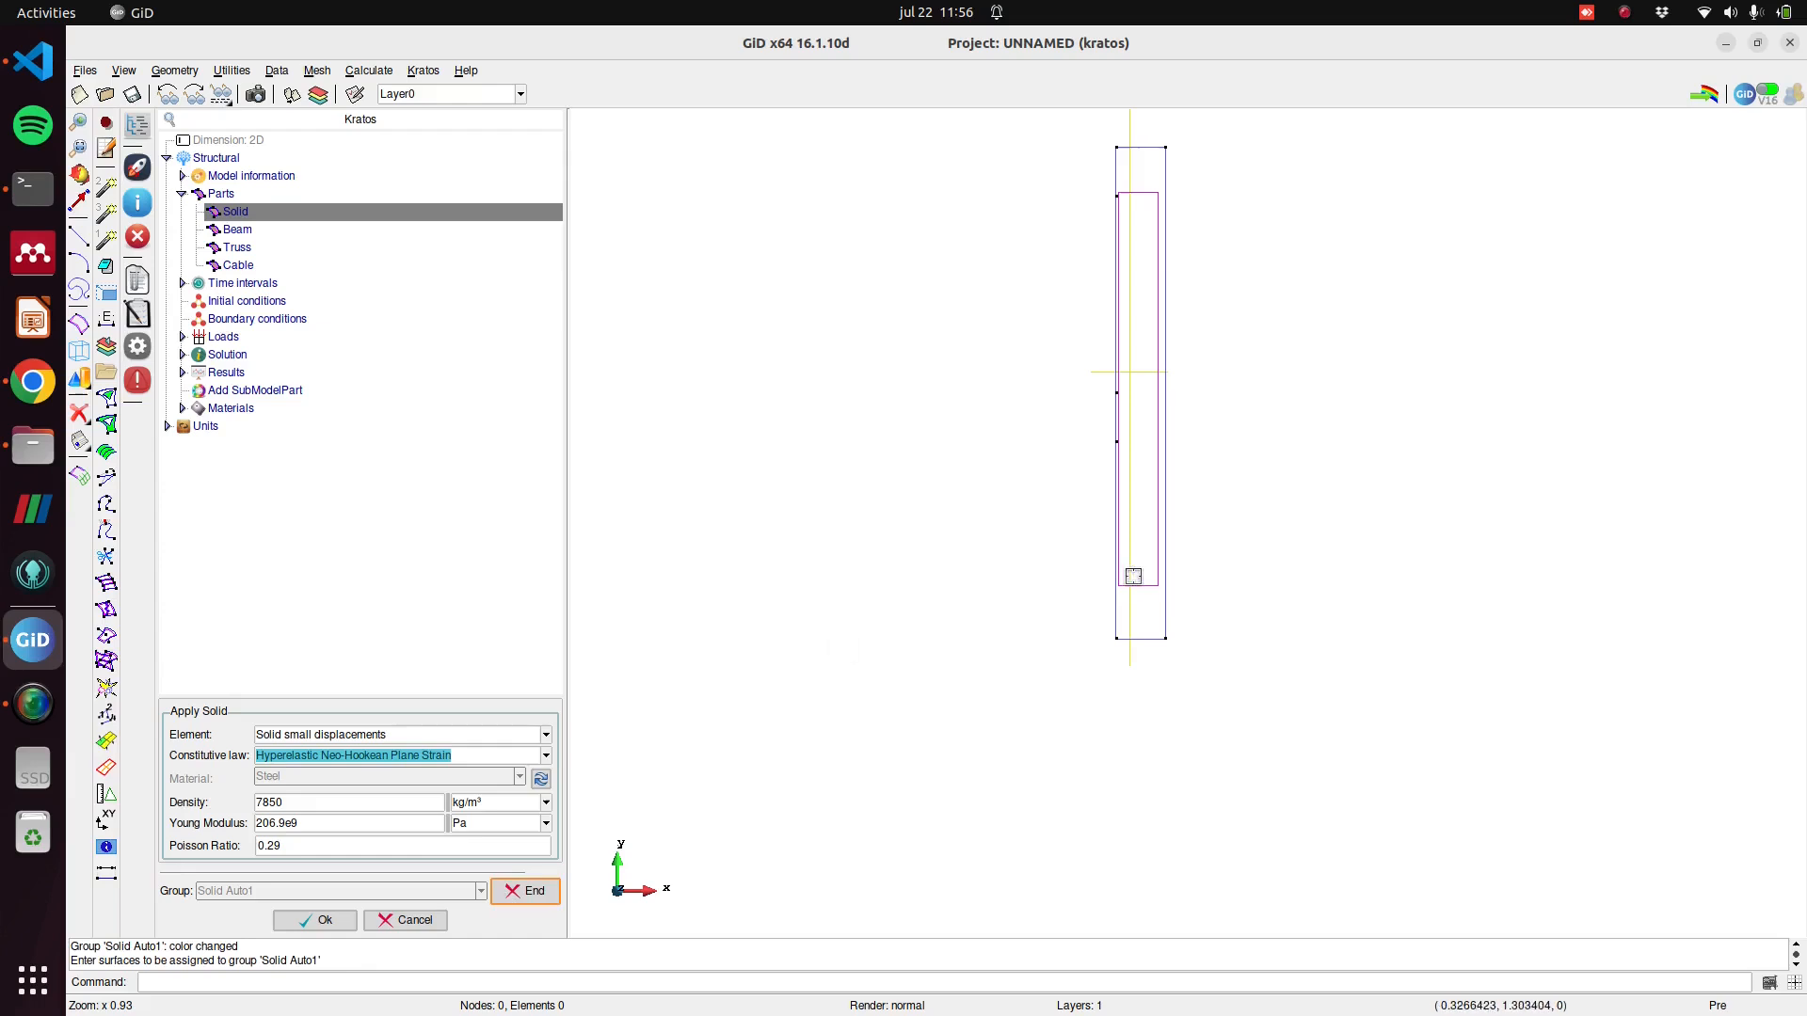
pyautogui.moveTo(1174, 598); pyautogui.dragTo(1060, 540)
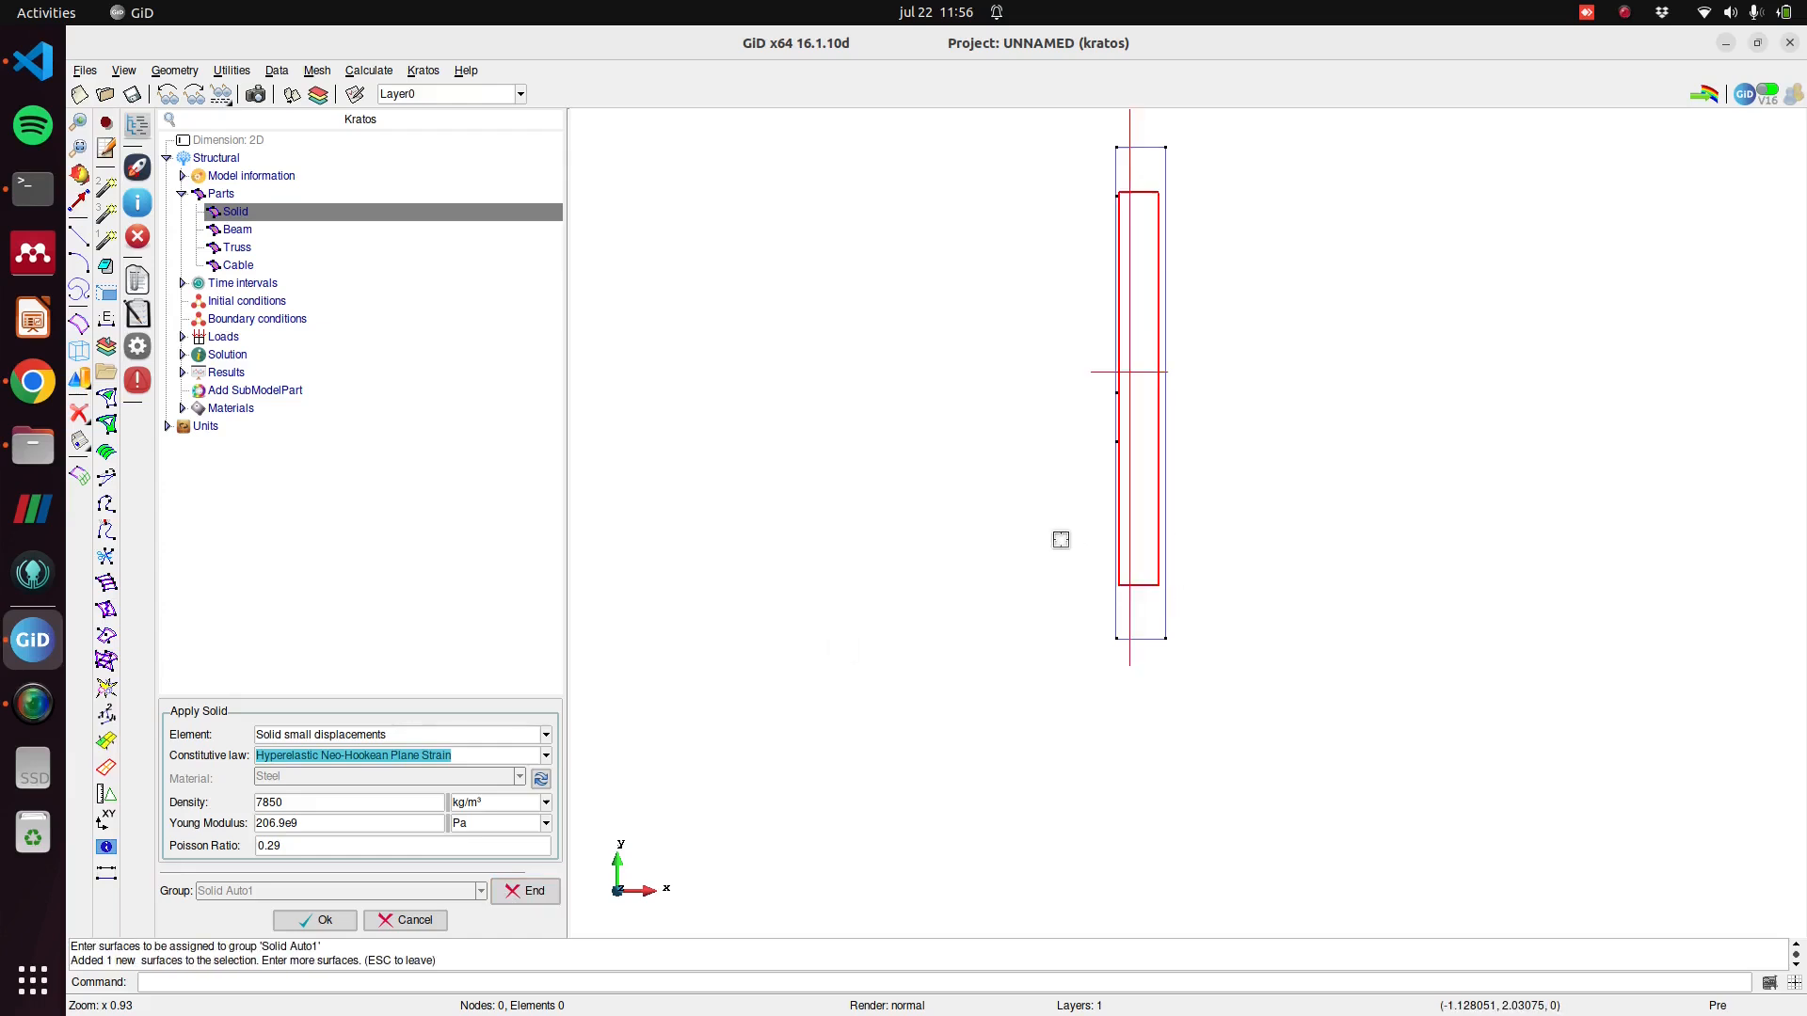
pyautogui.press('Escape')
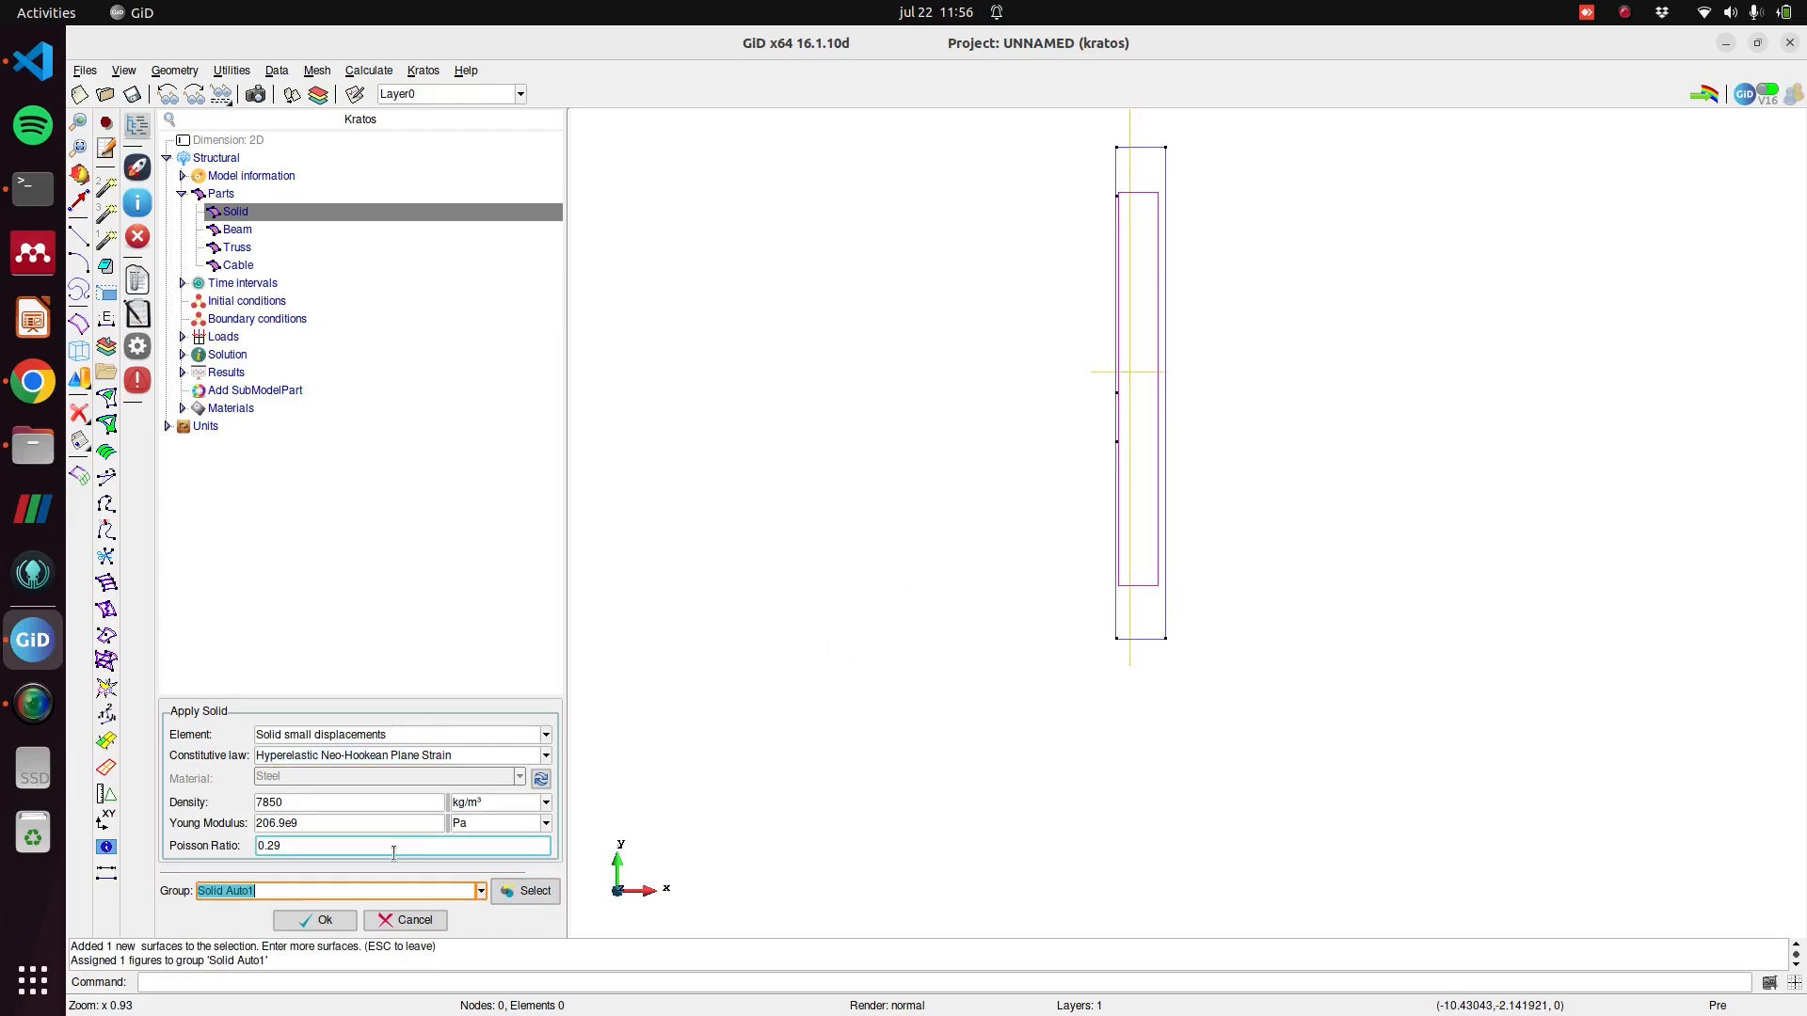
pyautogui.click(320, 919)
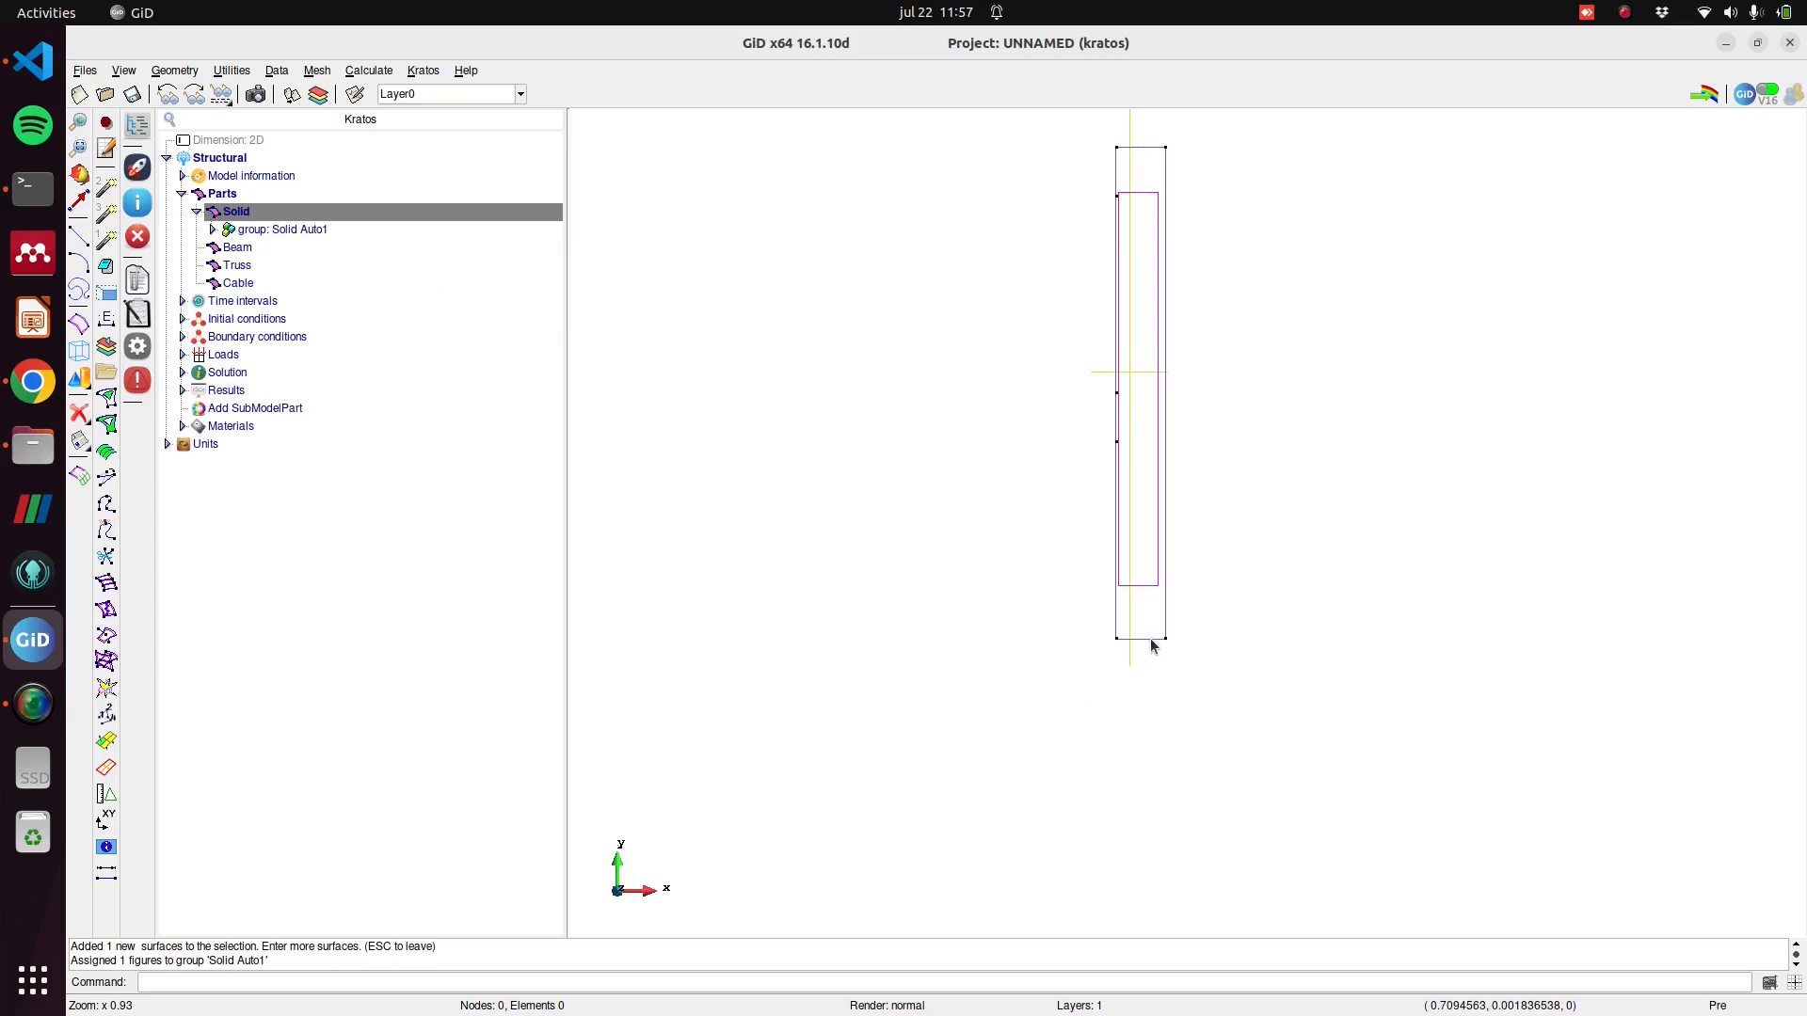
# Apply a Displacement boundary condition of 0.0 m in X and Y to the bottom line of the rectangle.
pyautogui.click(182, 337)
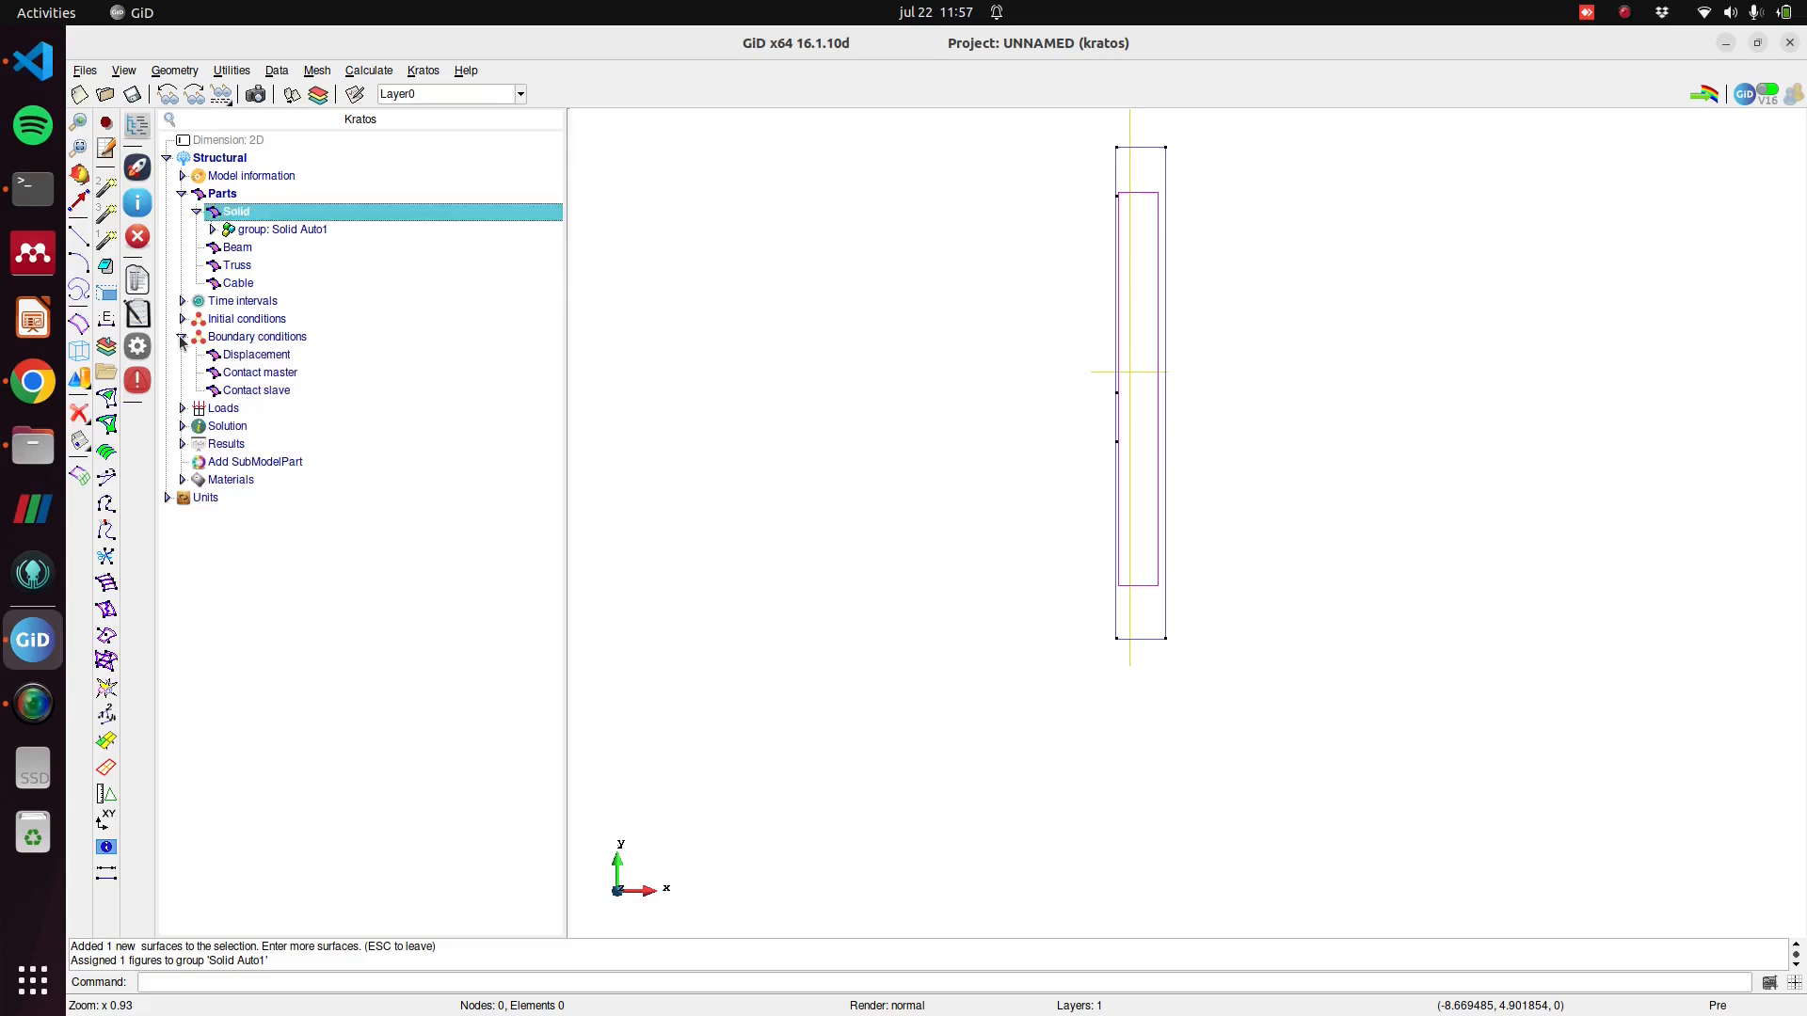
pyautogui.click(241, 358)
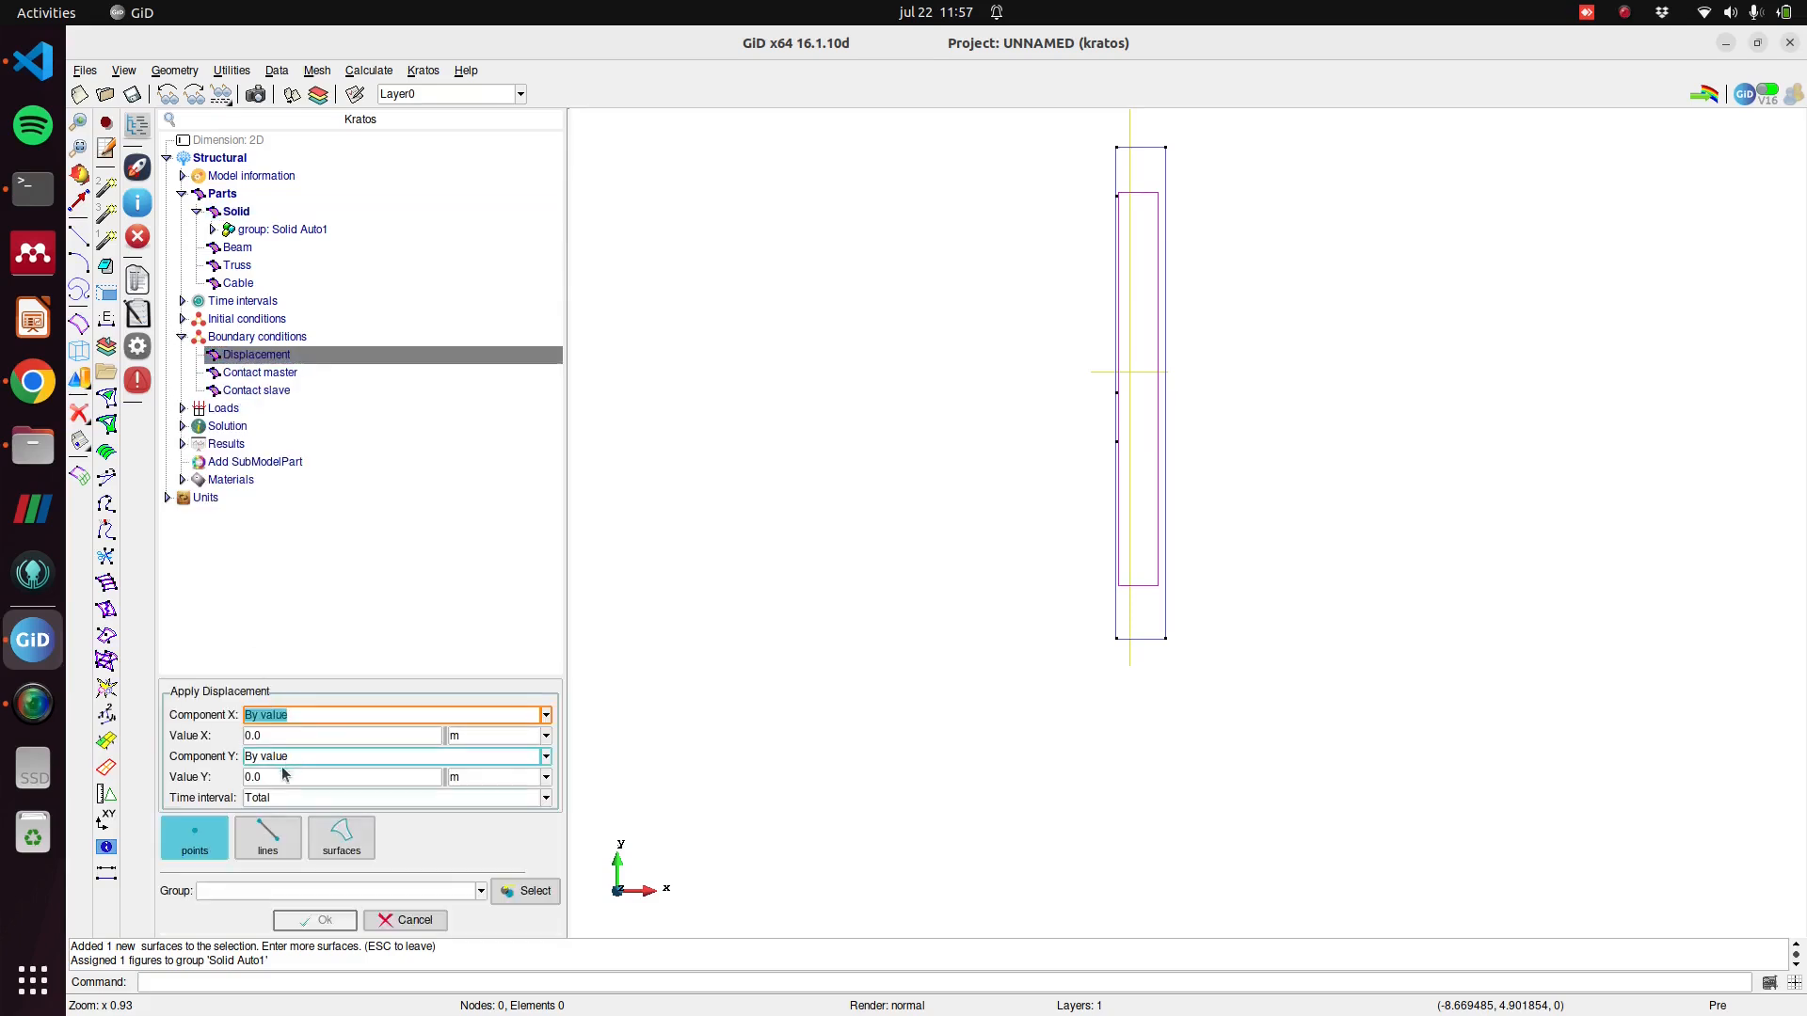
pyautogui.click(266, 839)
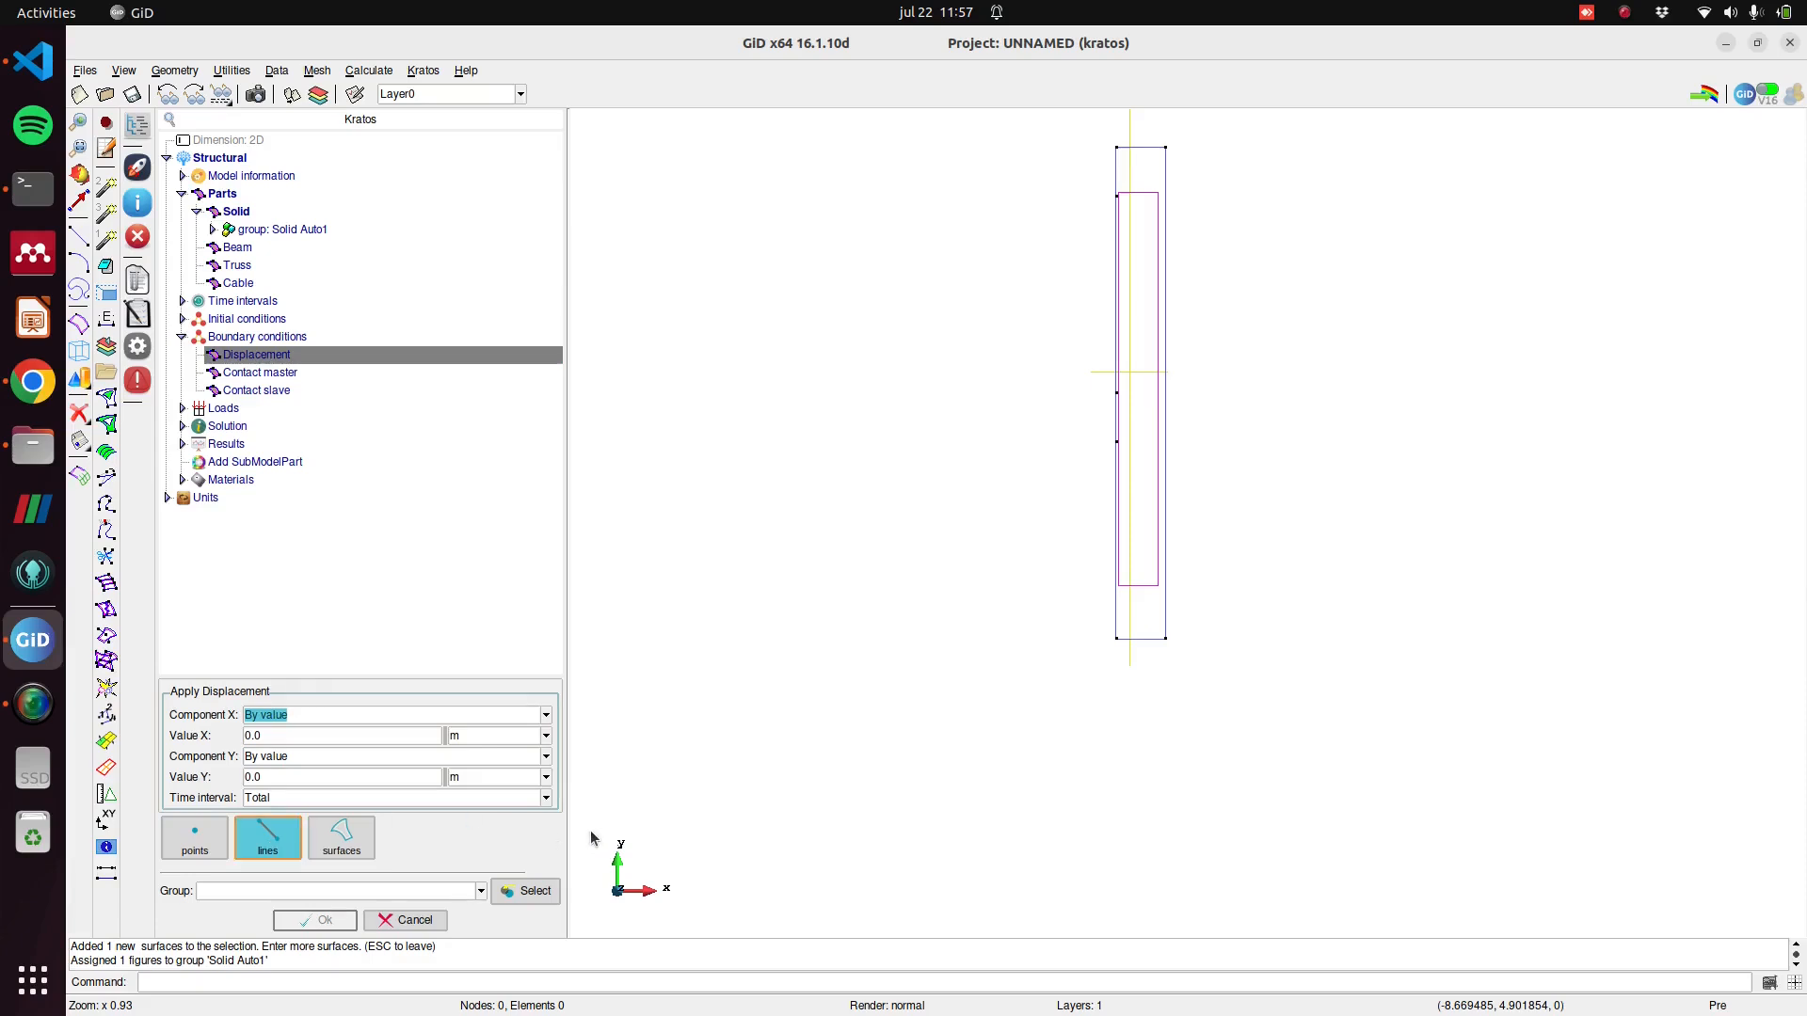
pyautogui.click(535, 891)
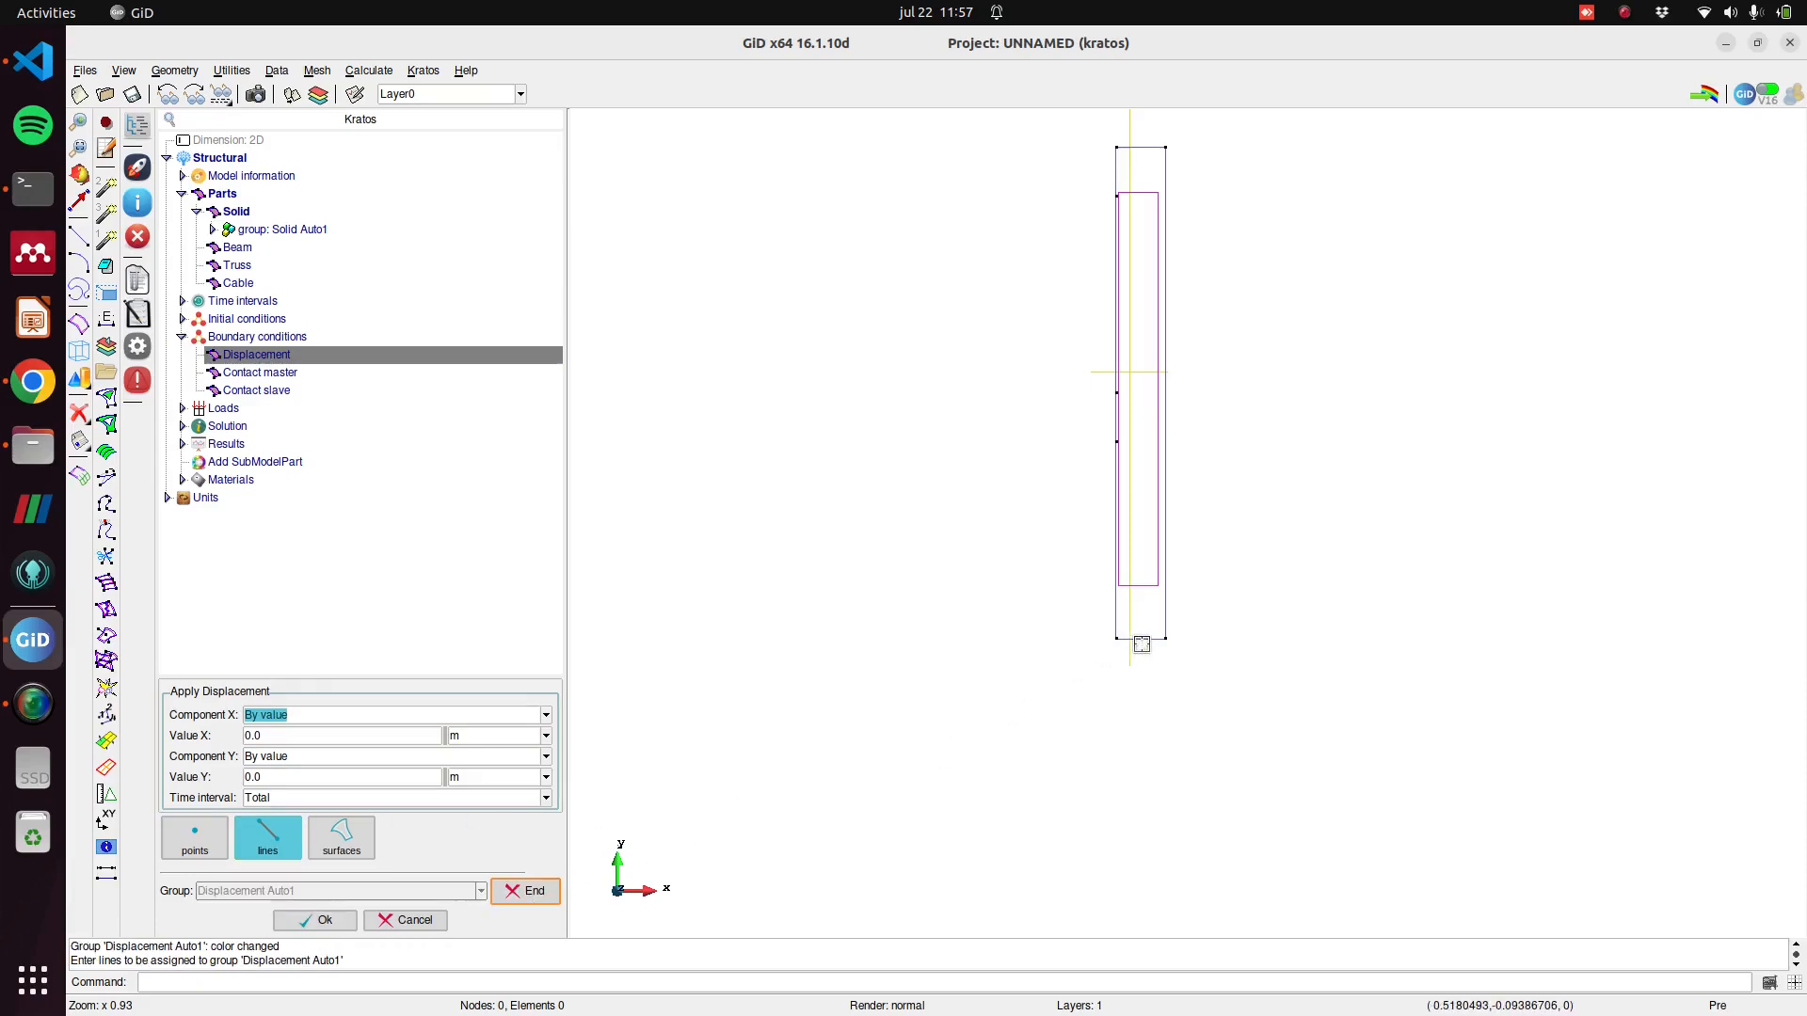
pyautogui.click(1141, 639)
pyautogui.click(325, 921)
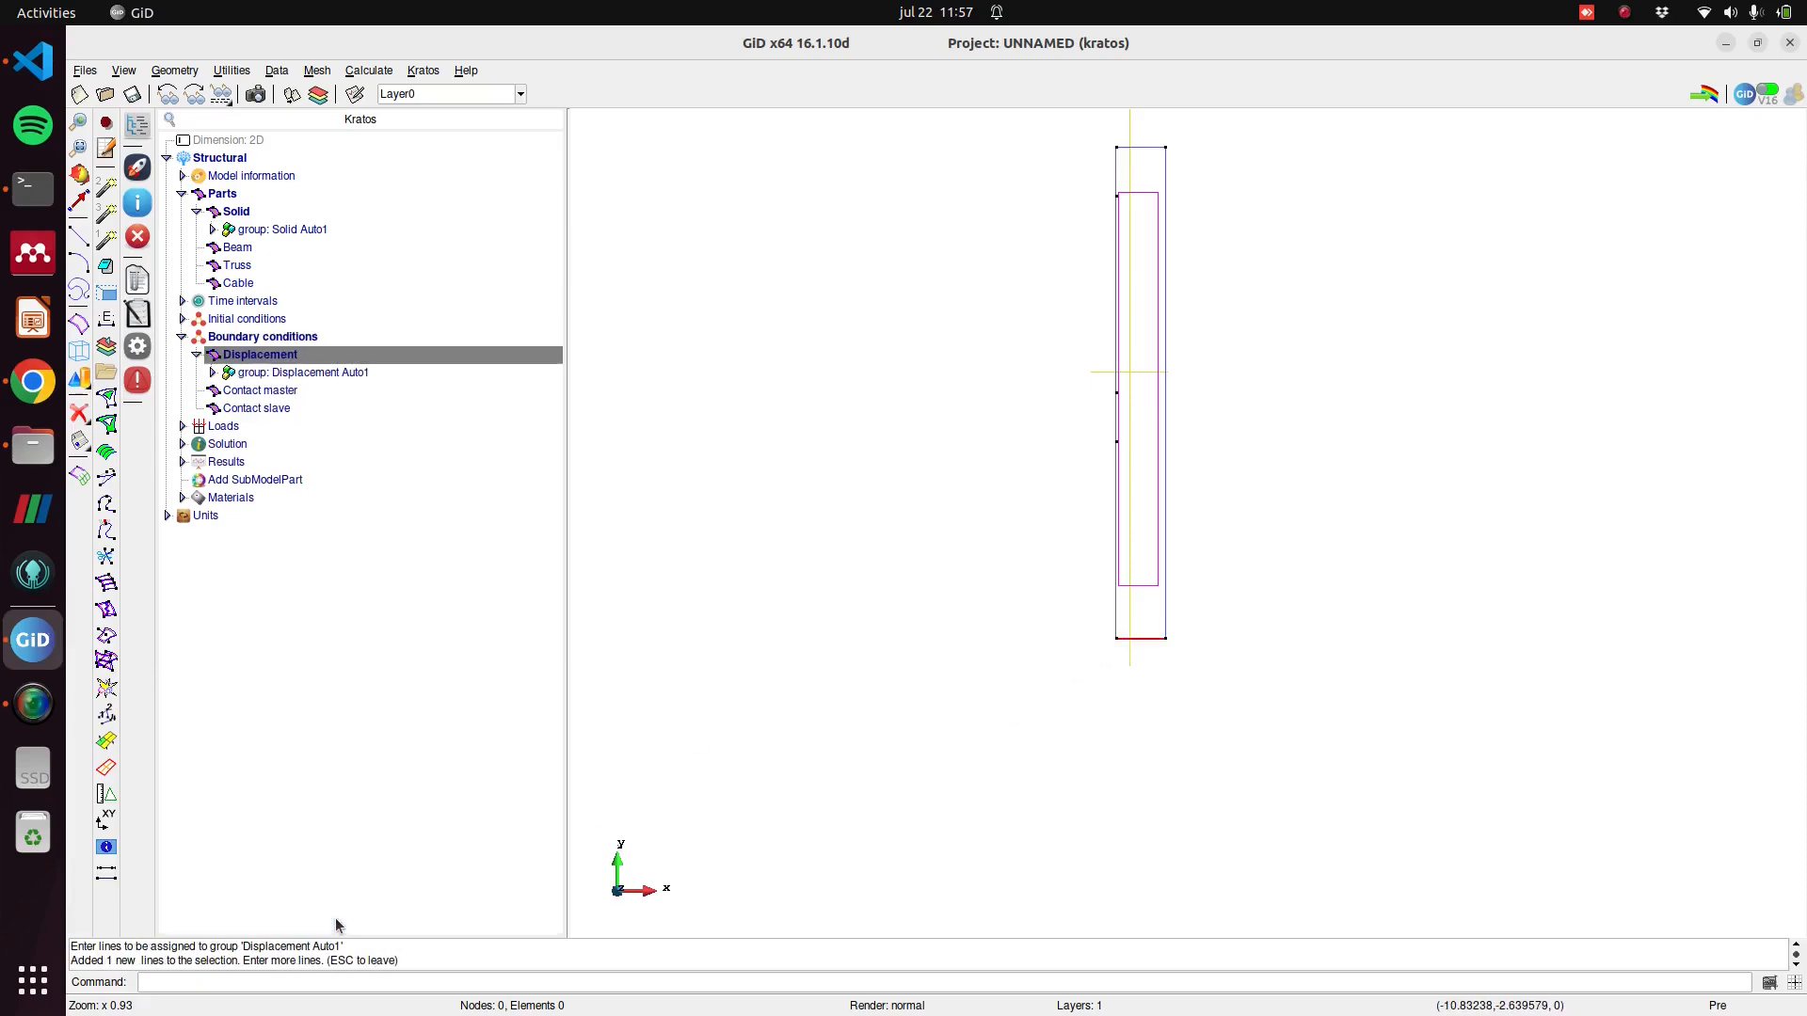
# Apply a pressure load of 10 Pa to the top line of the rectangle over the Total time interval.
pyautogui.click(182, 426)
pyautogui.click(262, 479)
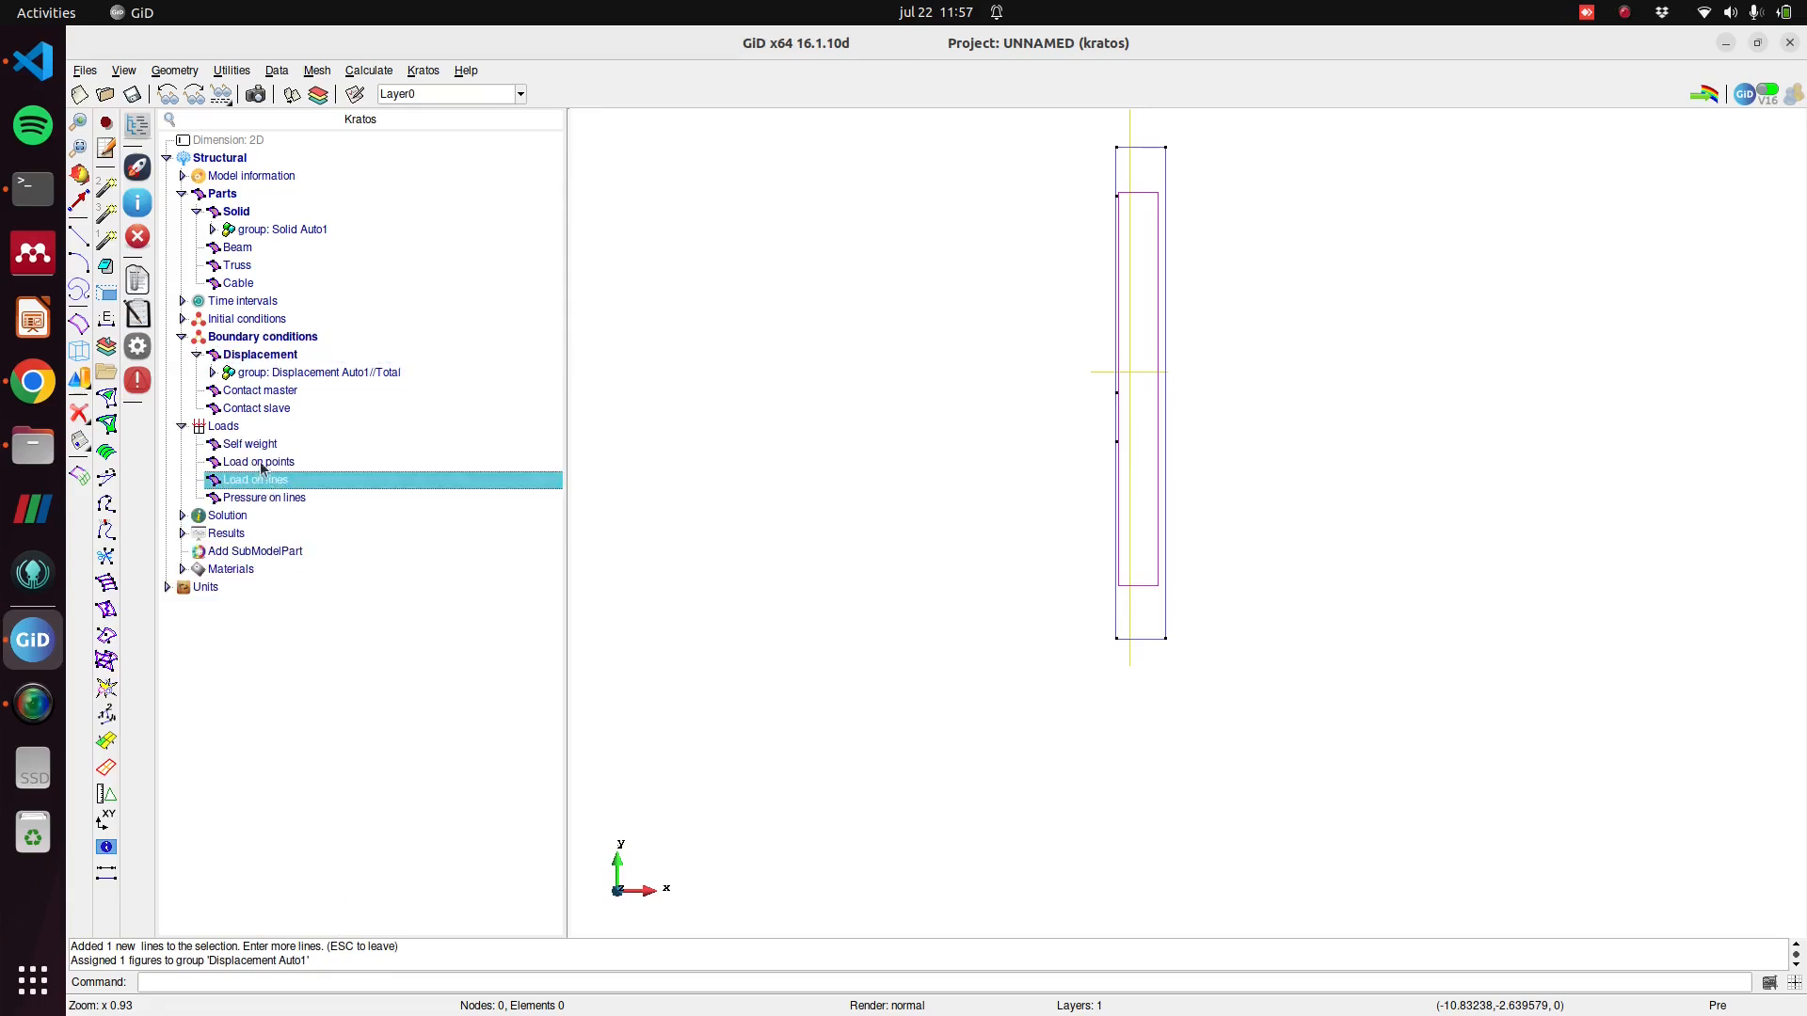
pyautogui.doubleClick(260, 497)
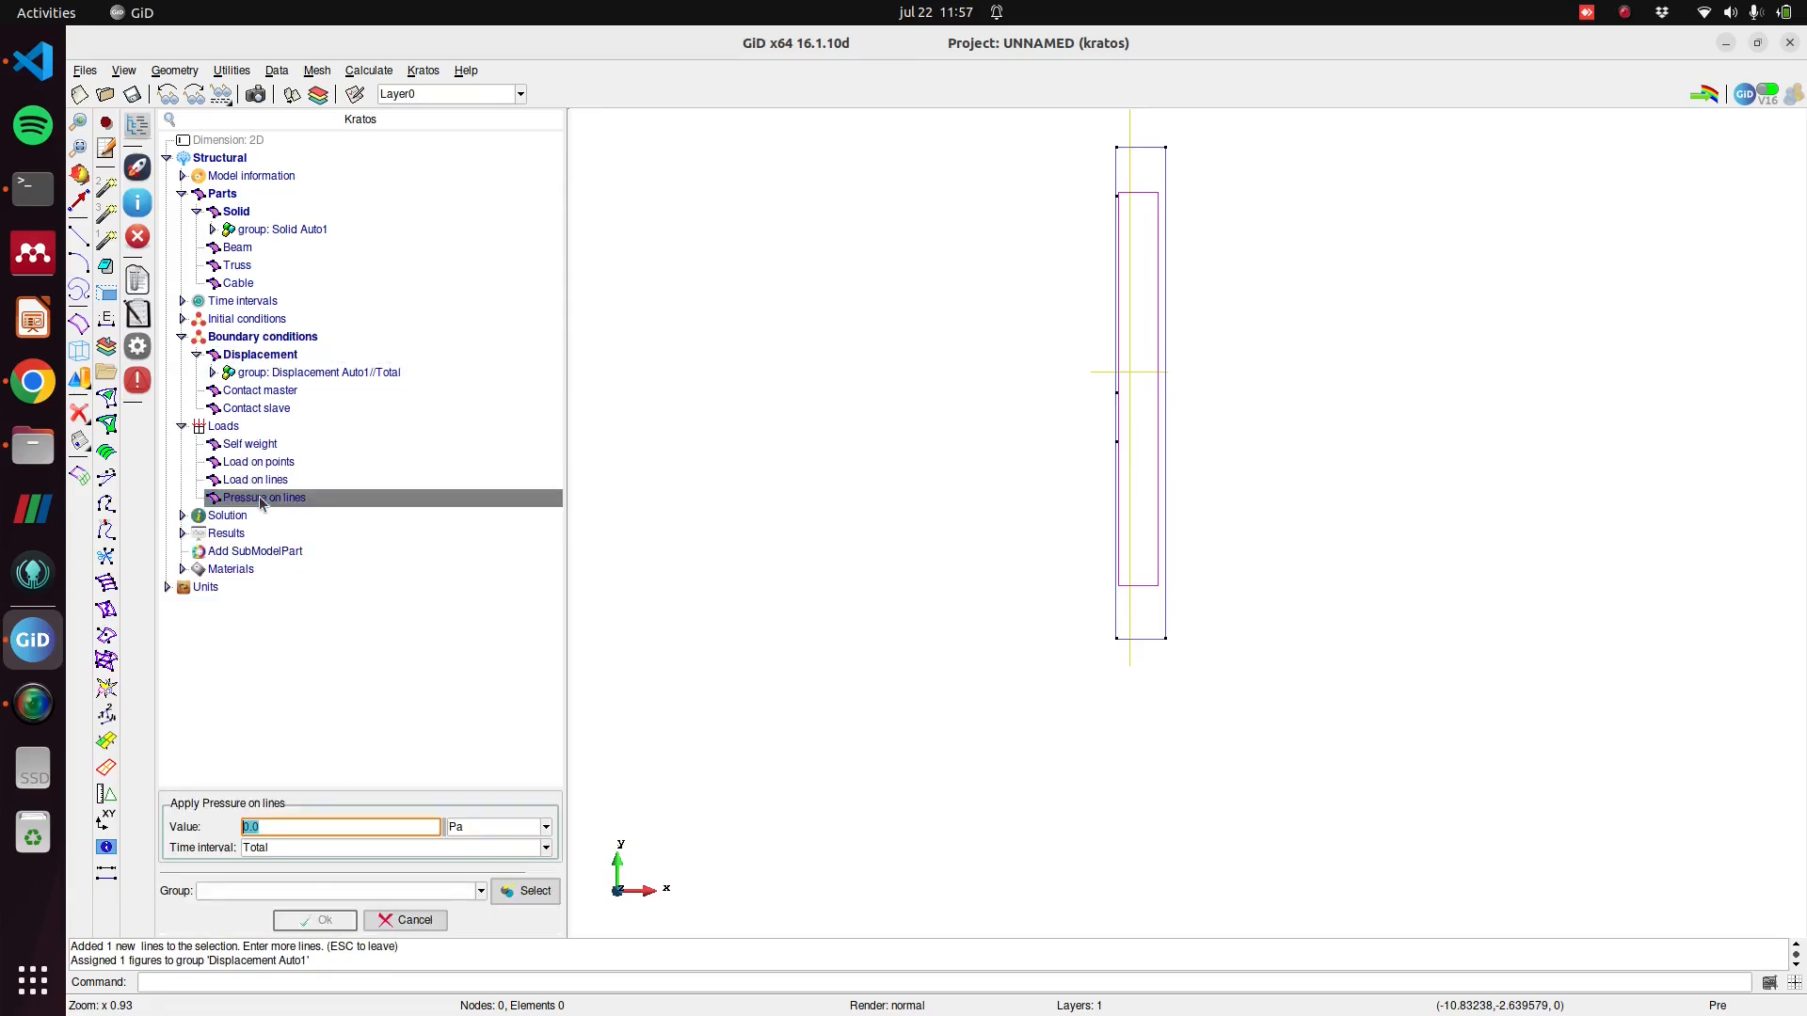
pyautogui.click(318, 824)
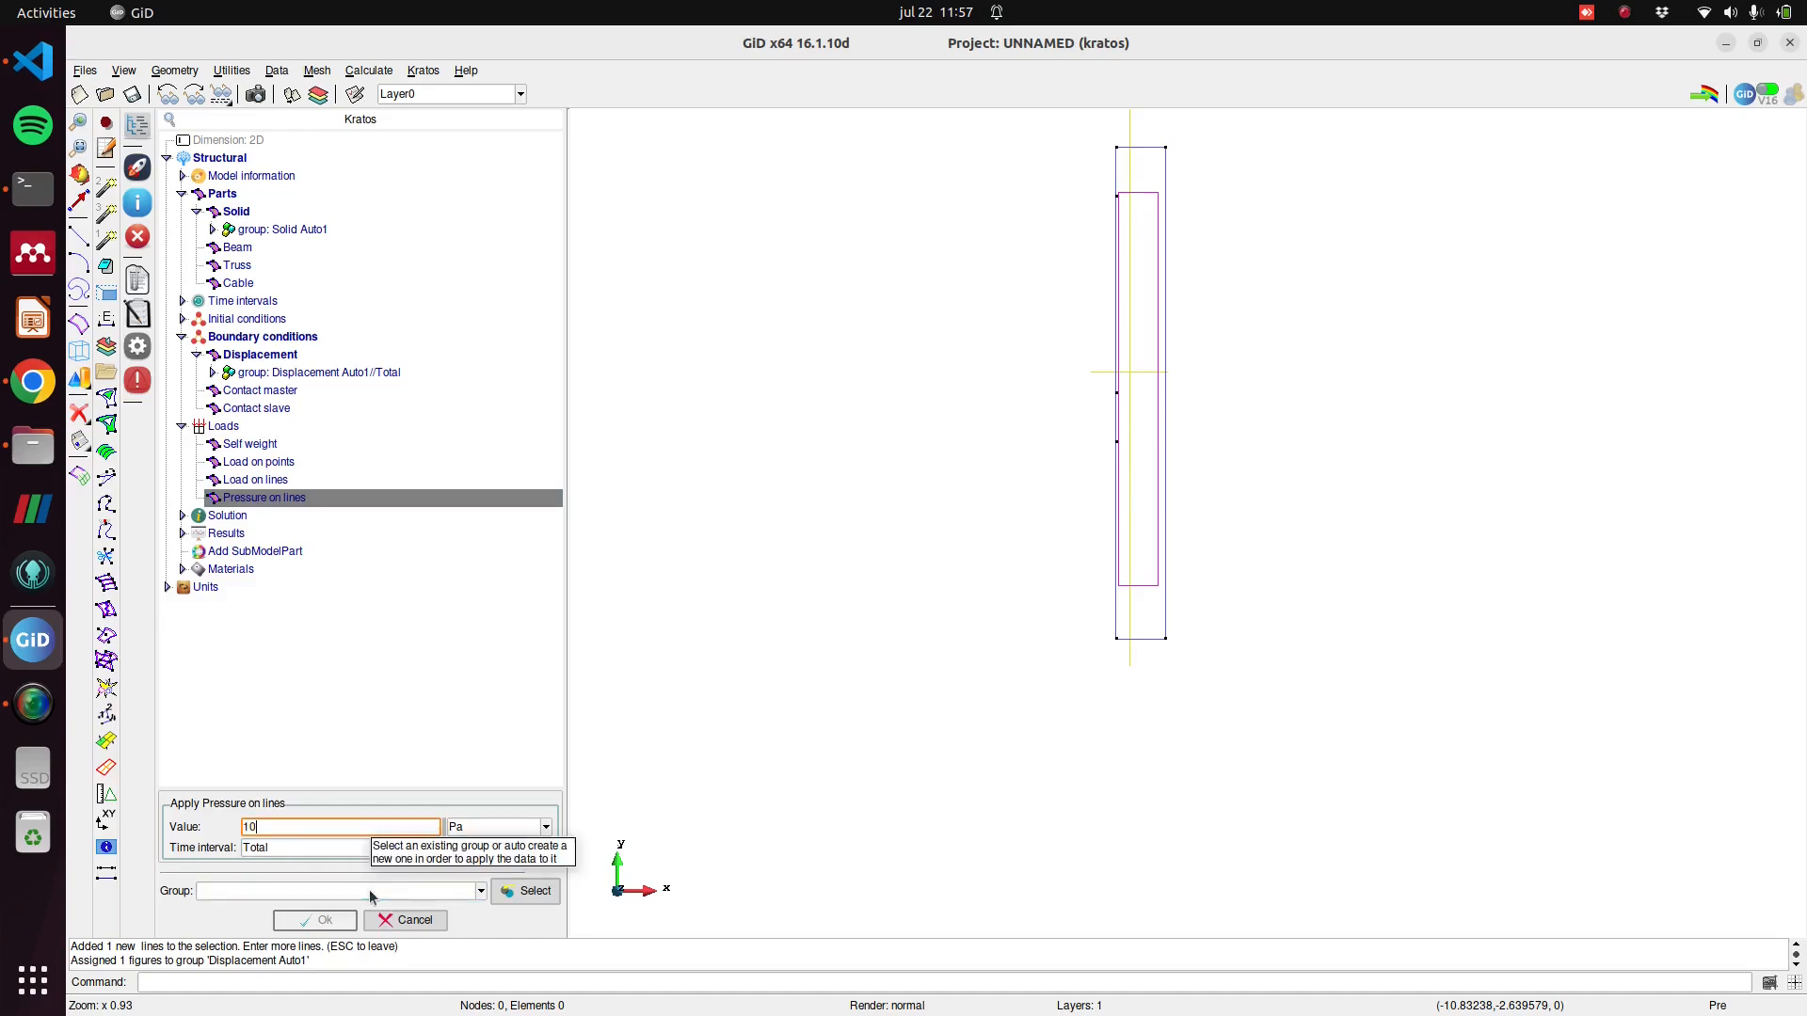
pyautogui.click(524, 896)
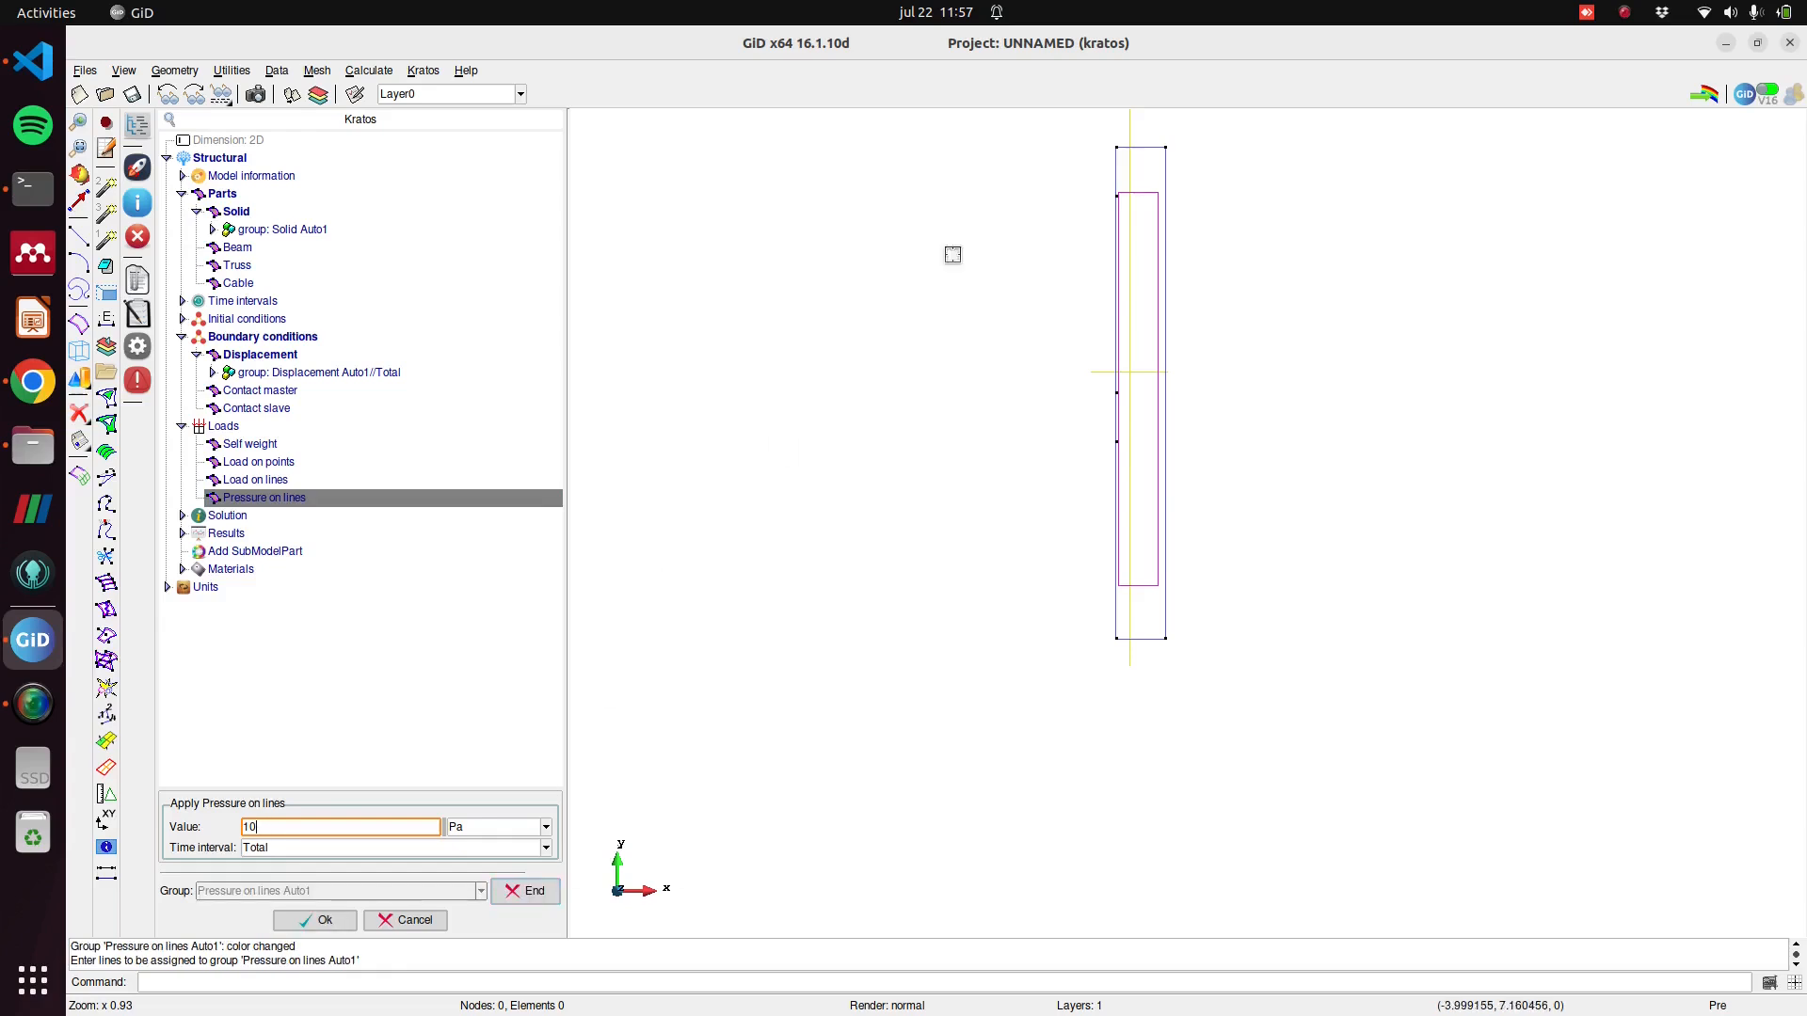
pyautogui.click(1137, 147)
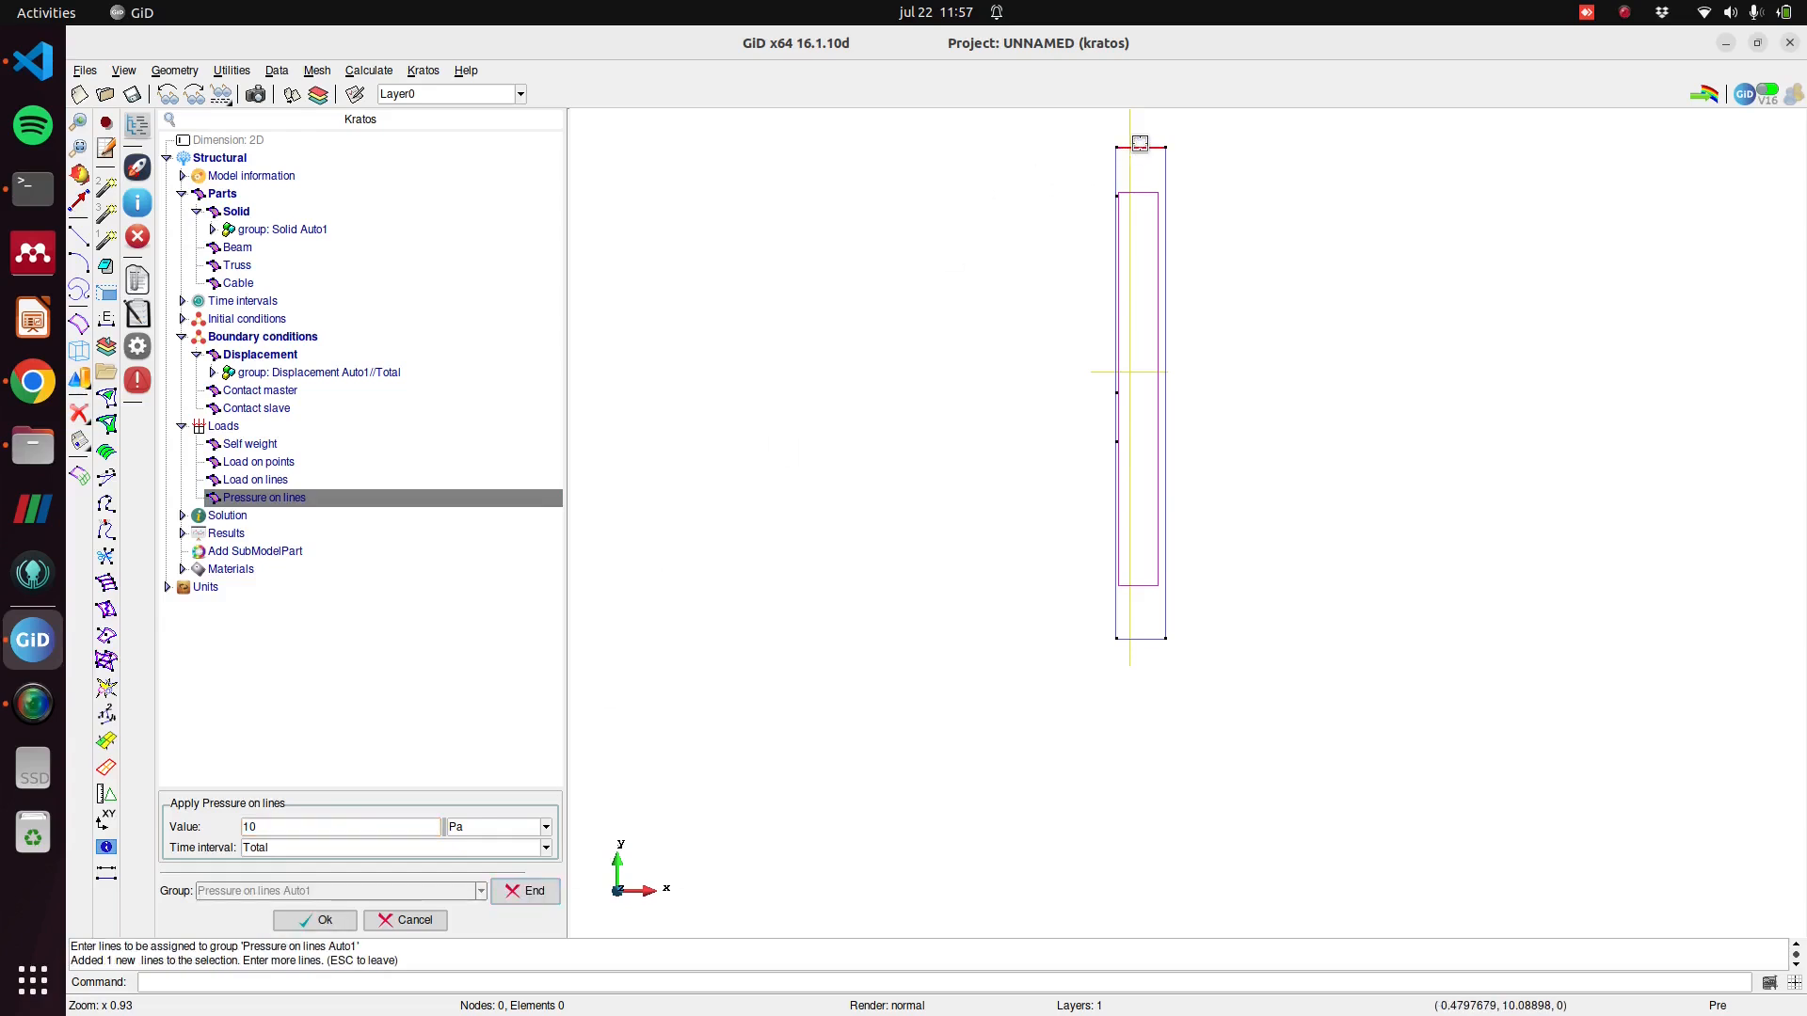
pyautogui.click(290, 918)
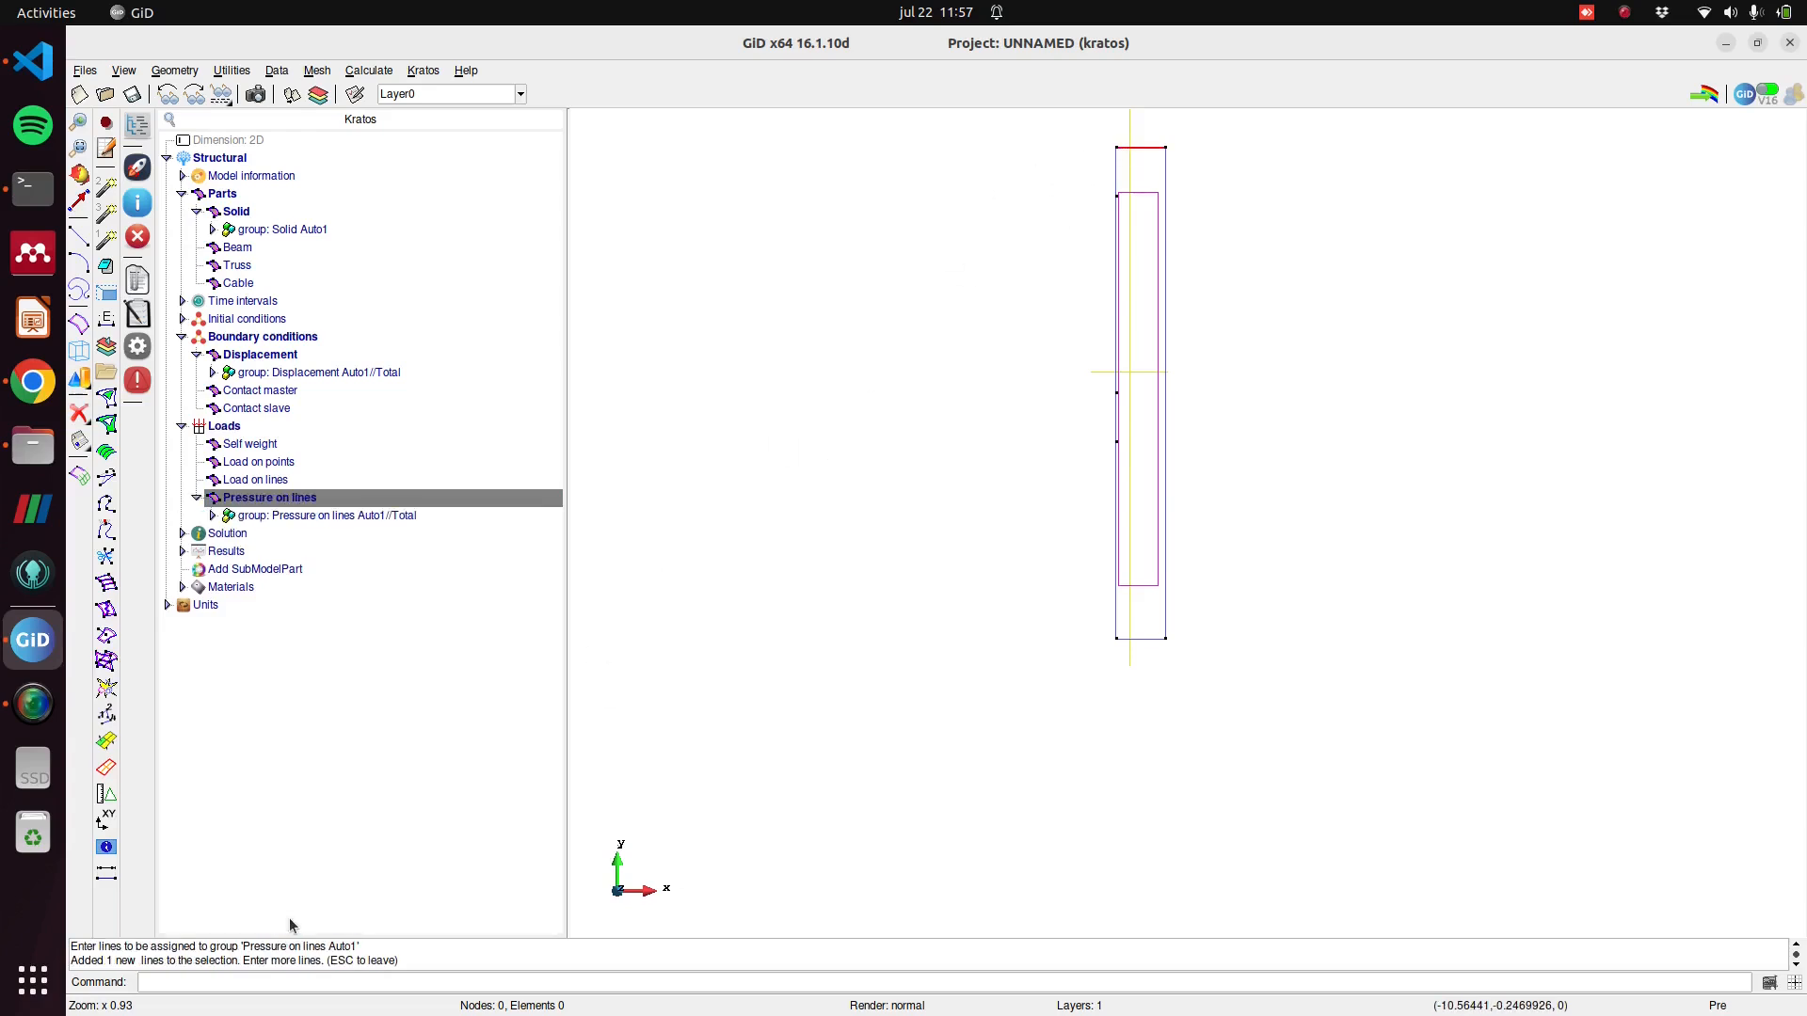
# Apply a separate 10 Pa pressure load to the short uppermost segment of the rectangle's left side.
pyautogui.click(278, 499)
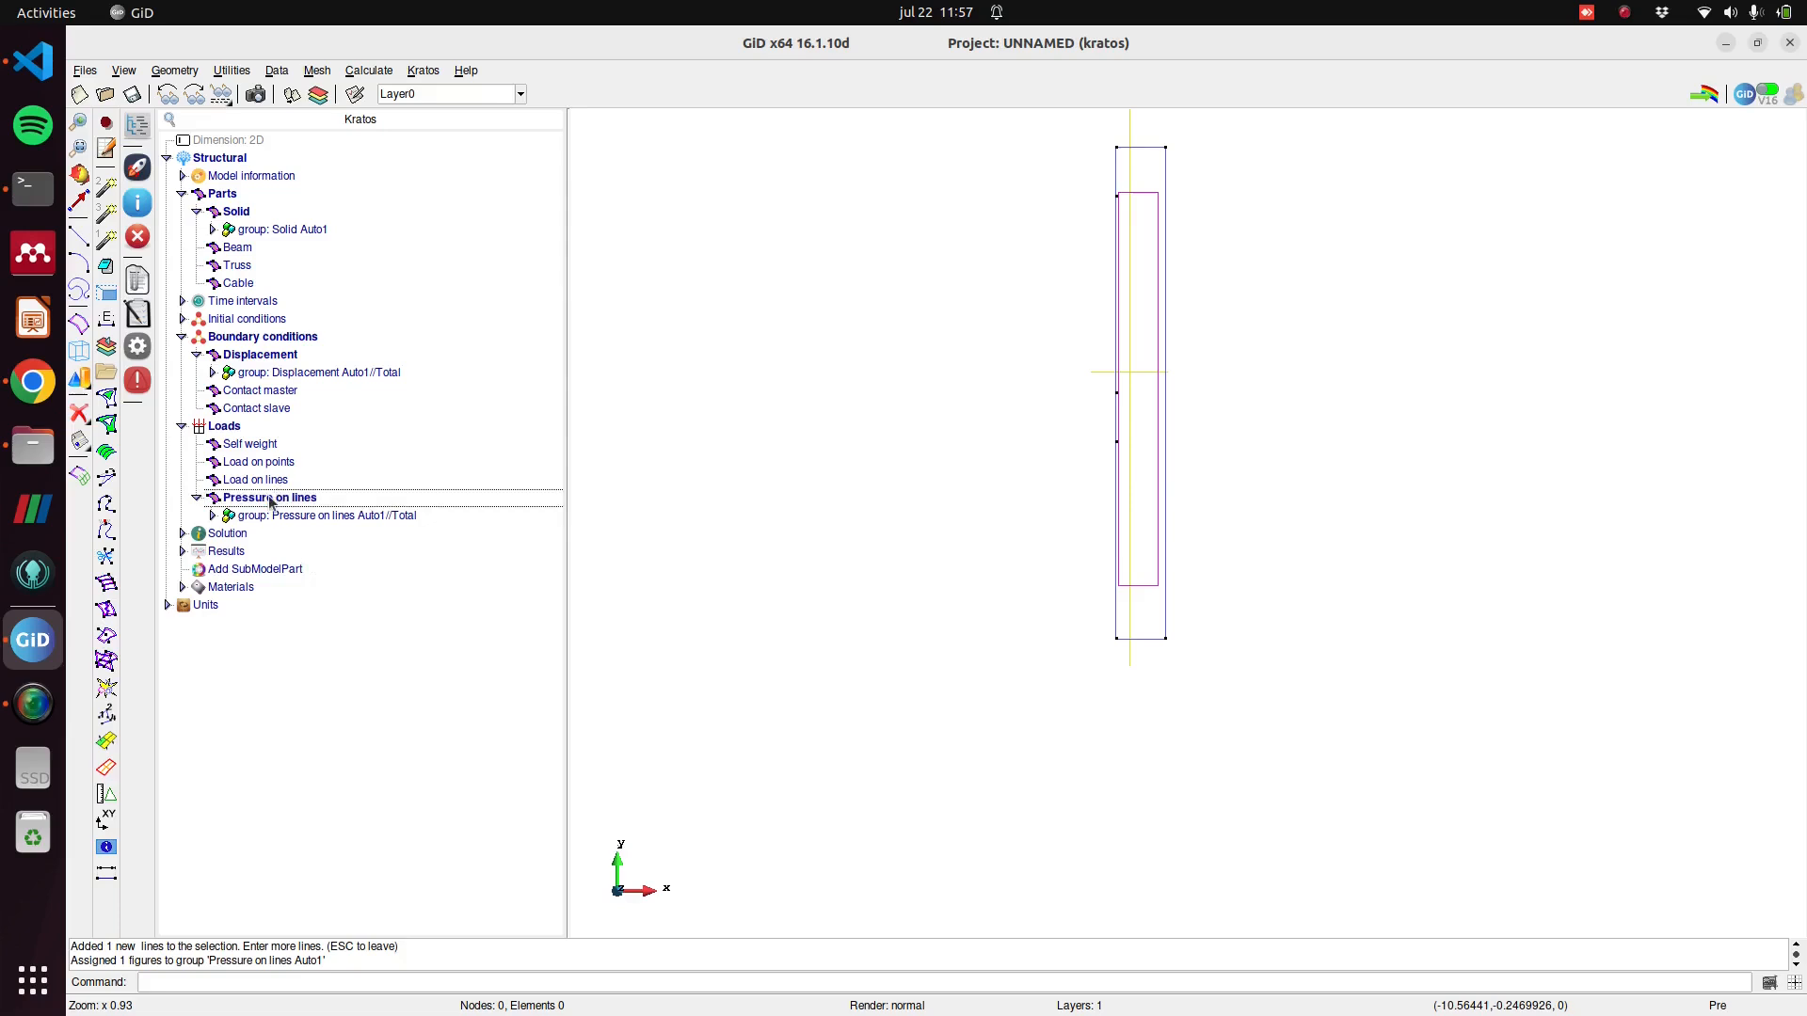
pyautogui.click(271, 499)
pyautogui.write('1')
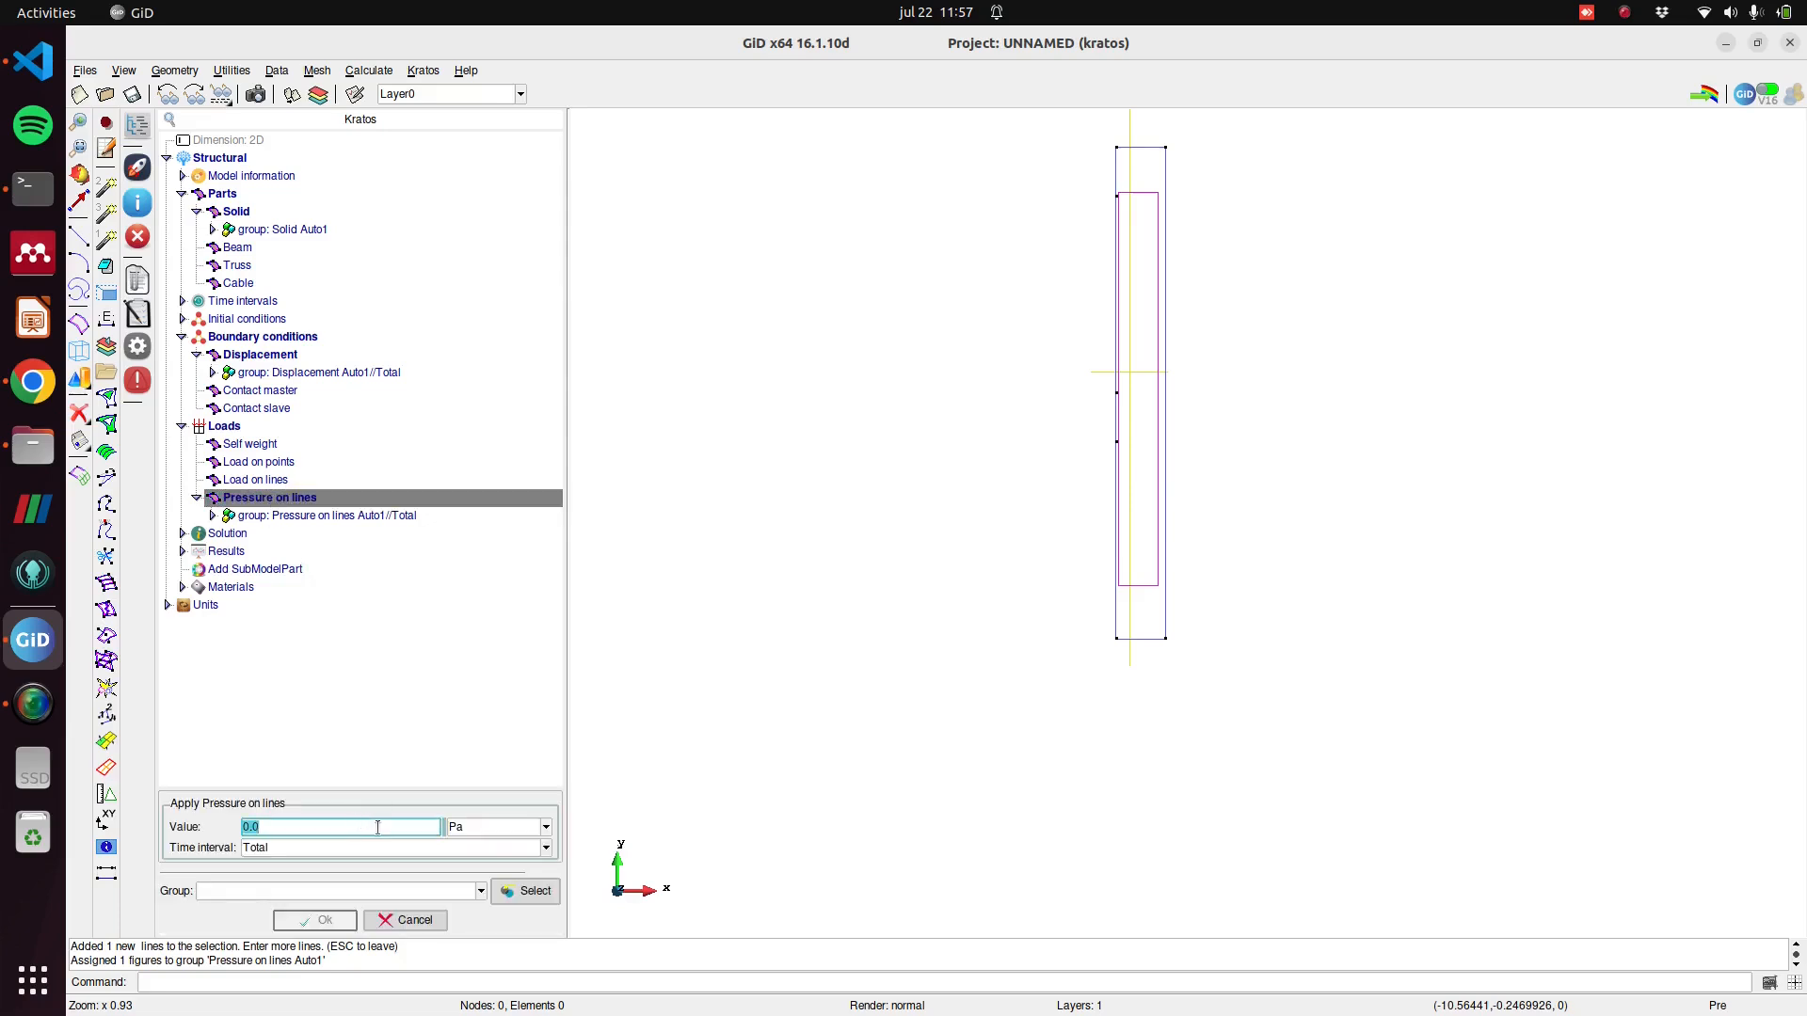
pyautogui.write('0')
pyautogui.click(520, 894)
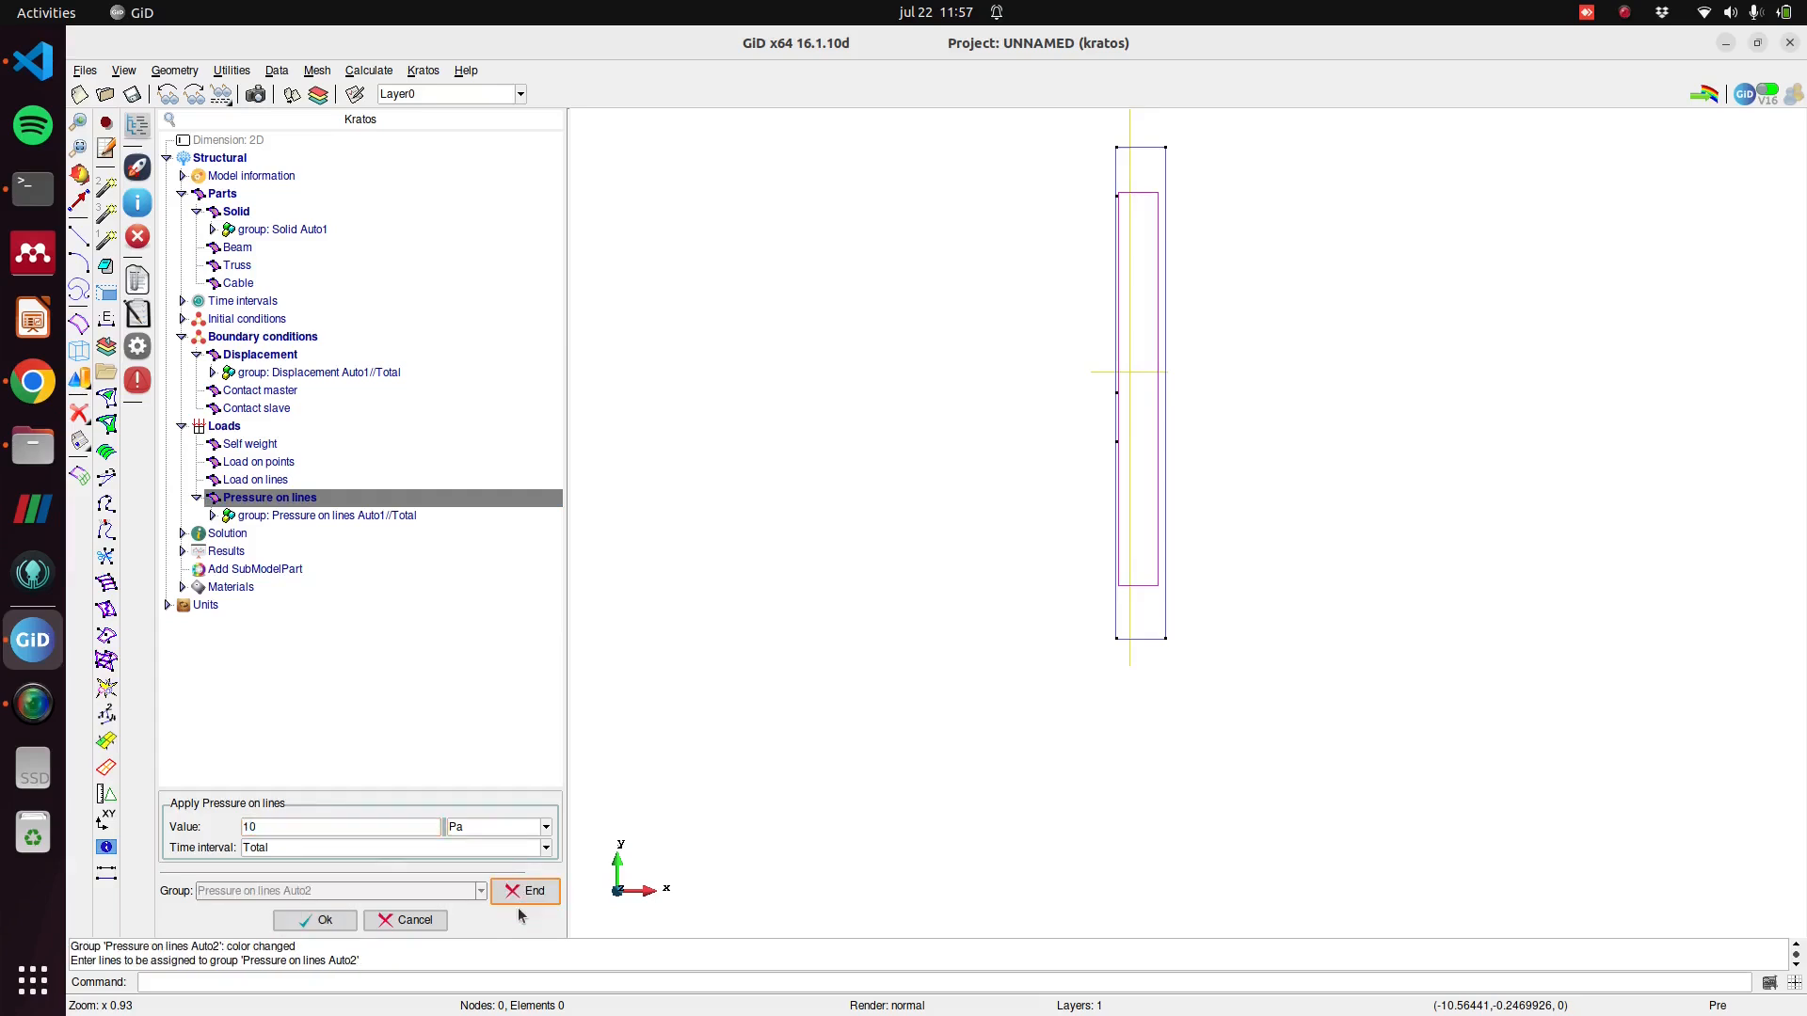
pyautogui.click(1116, 163)
pyautogui.press('Escape')
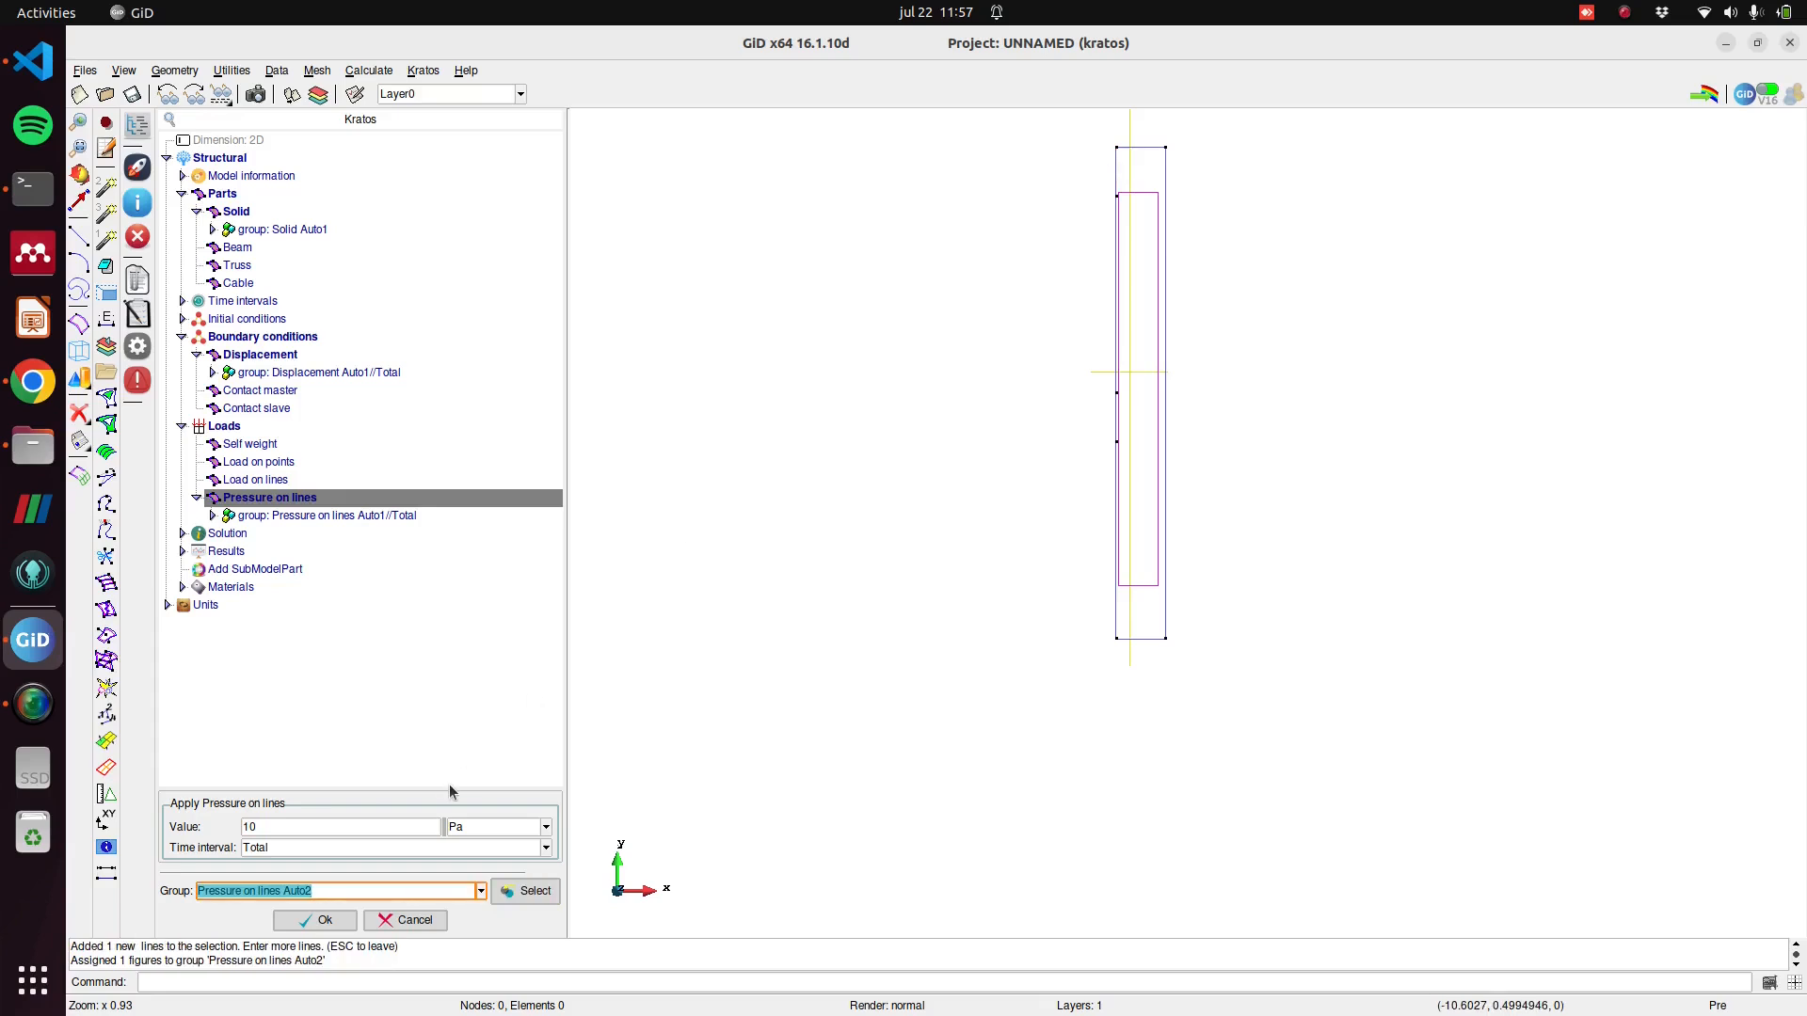
pyautogui.click(315, 921)
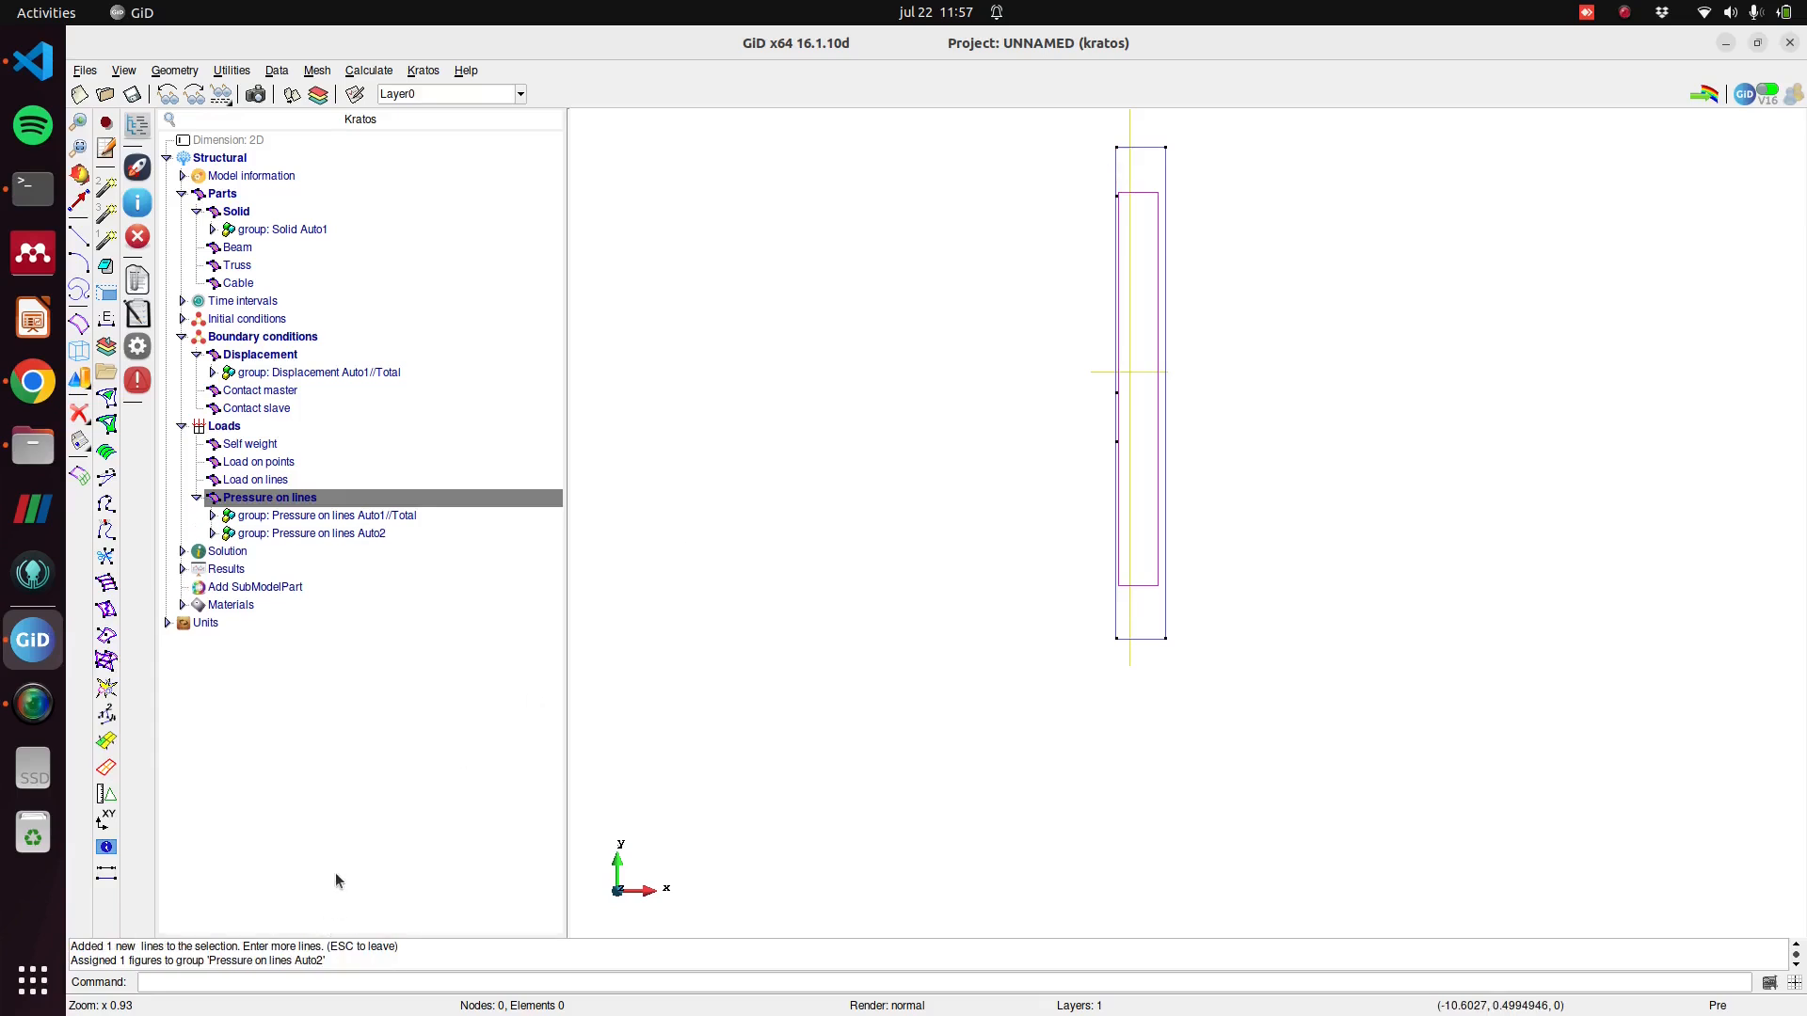
# Apply a third 10 Pa pressure load to the short middle segment of the rectangle's left side.
pyautogui.click(285, 498)
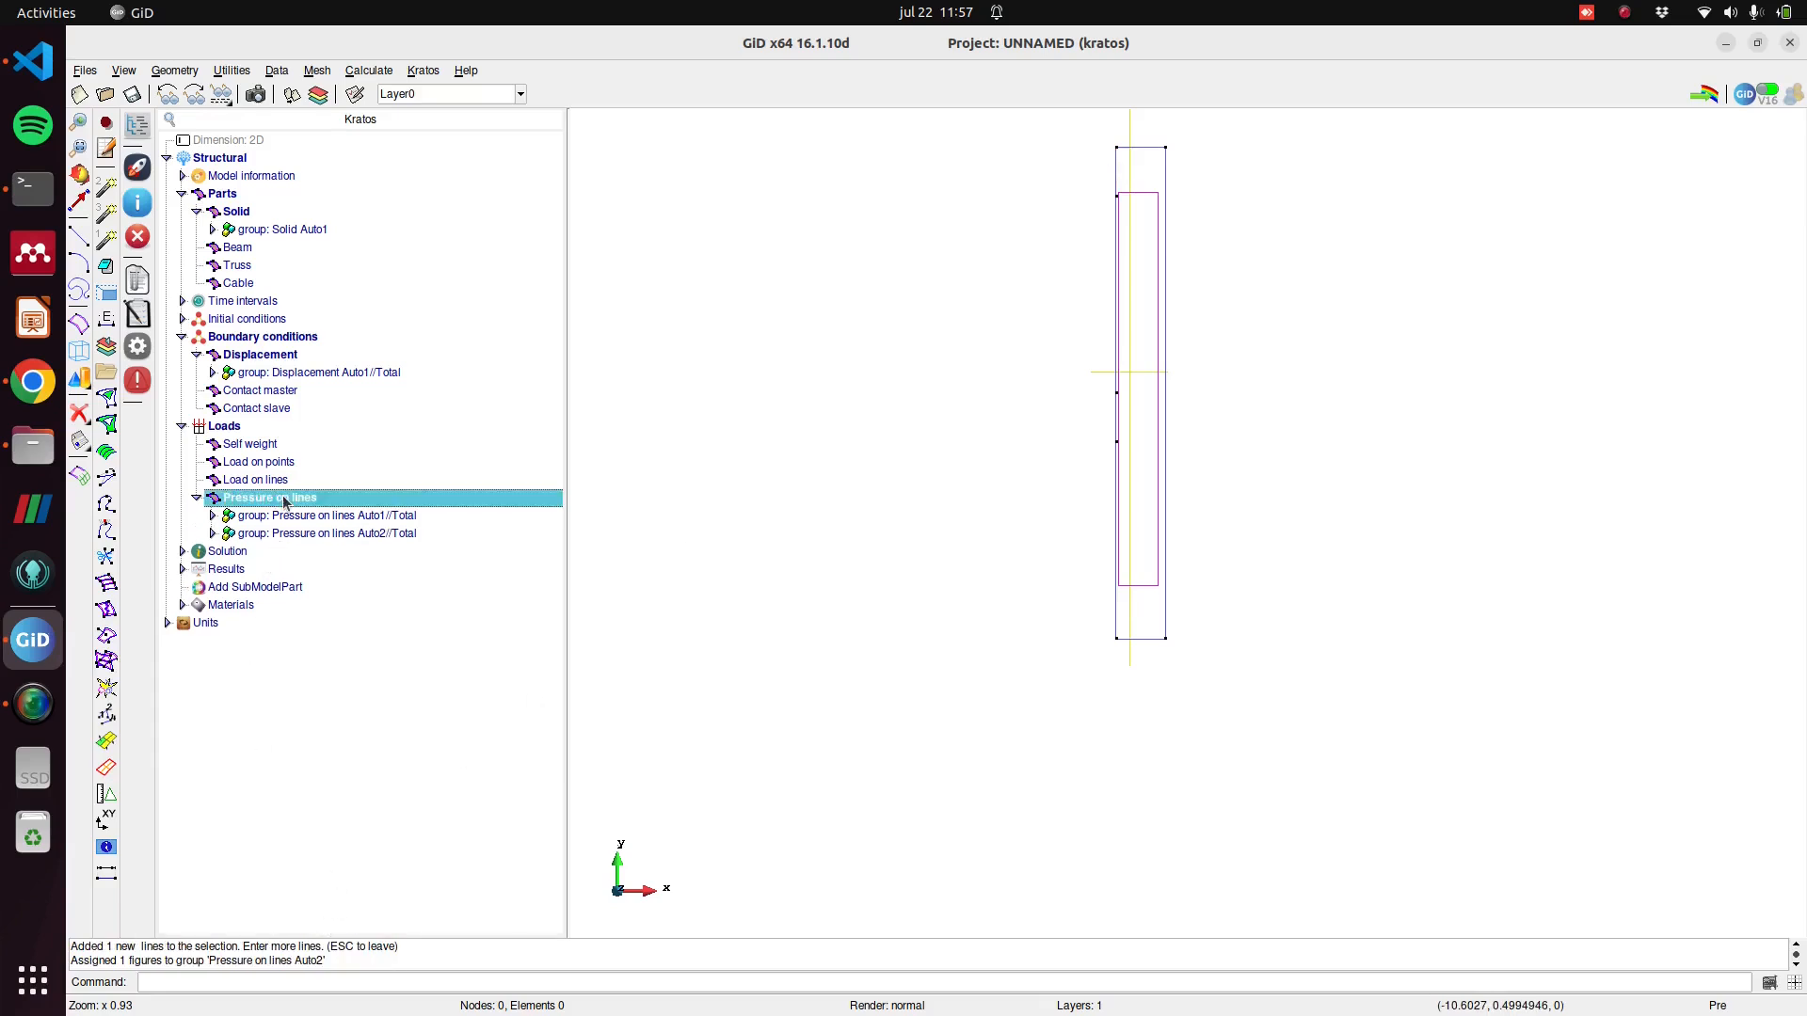
pyautogui.click(275, 828)
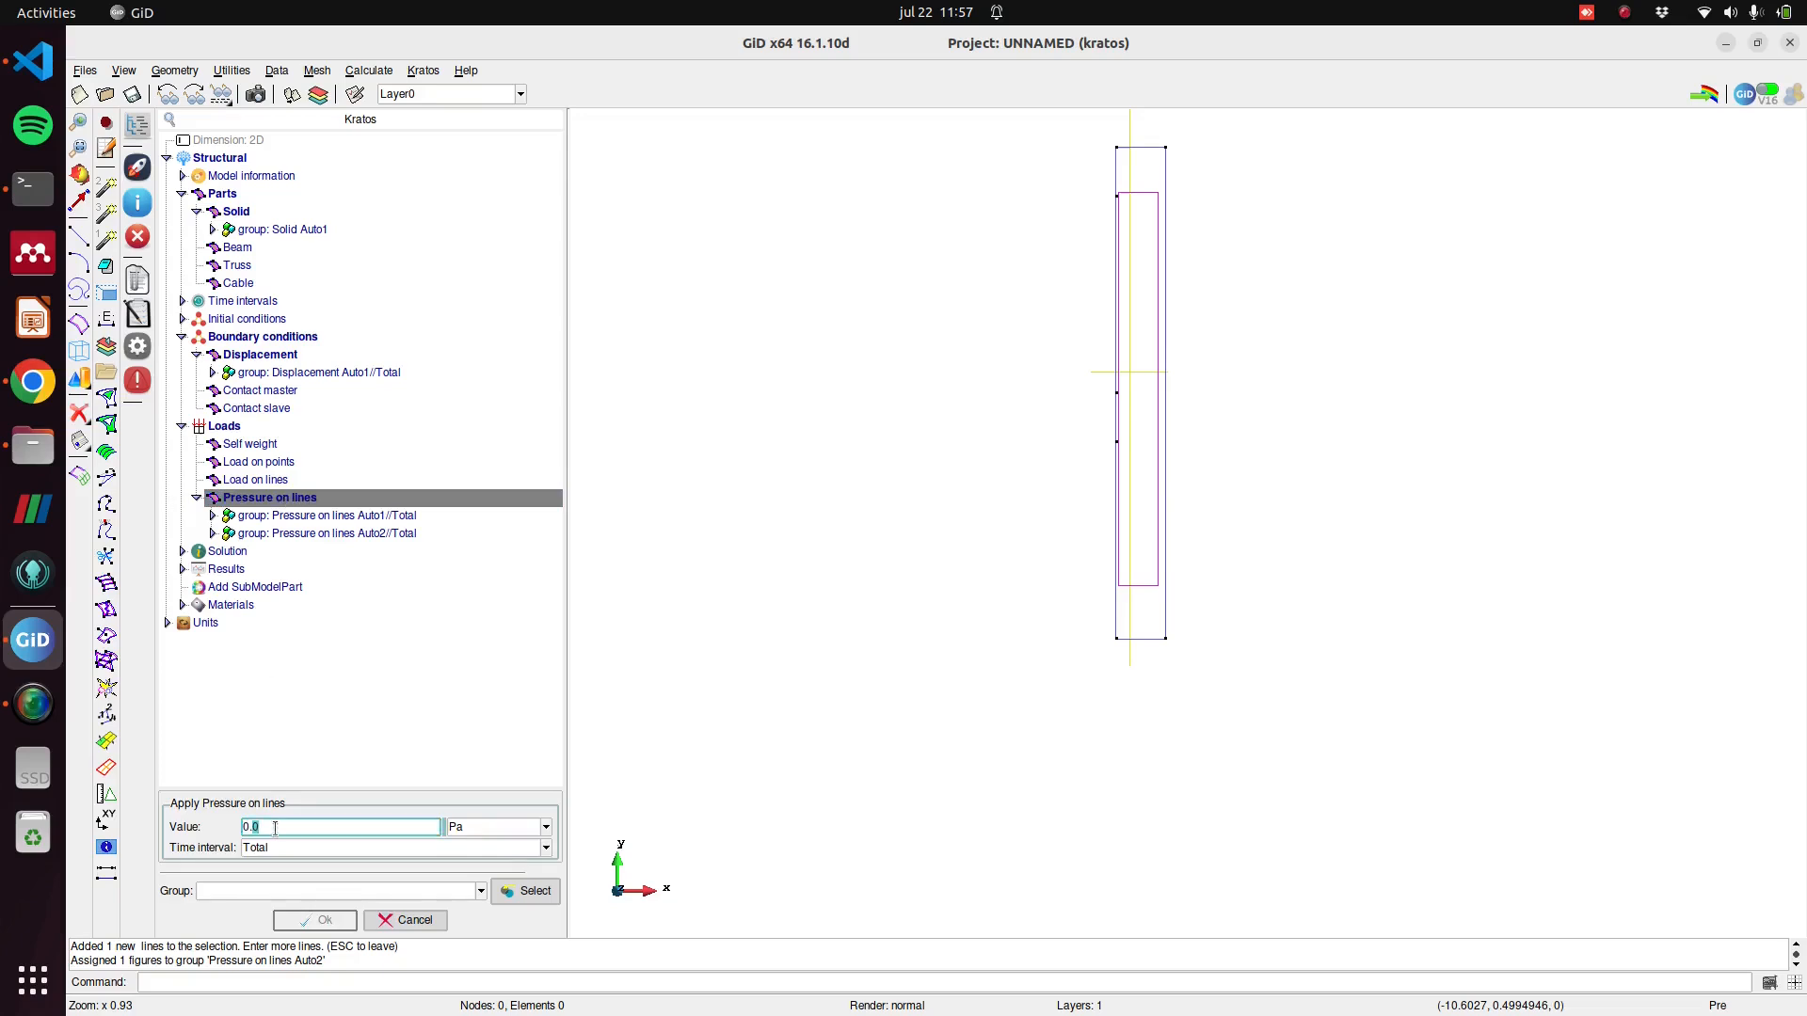
pyautogui.write('10')
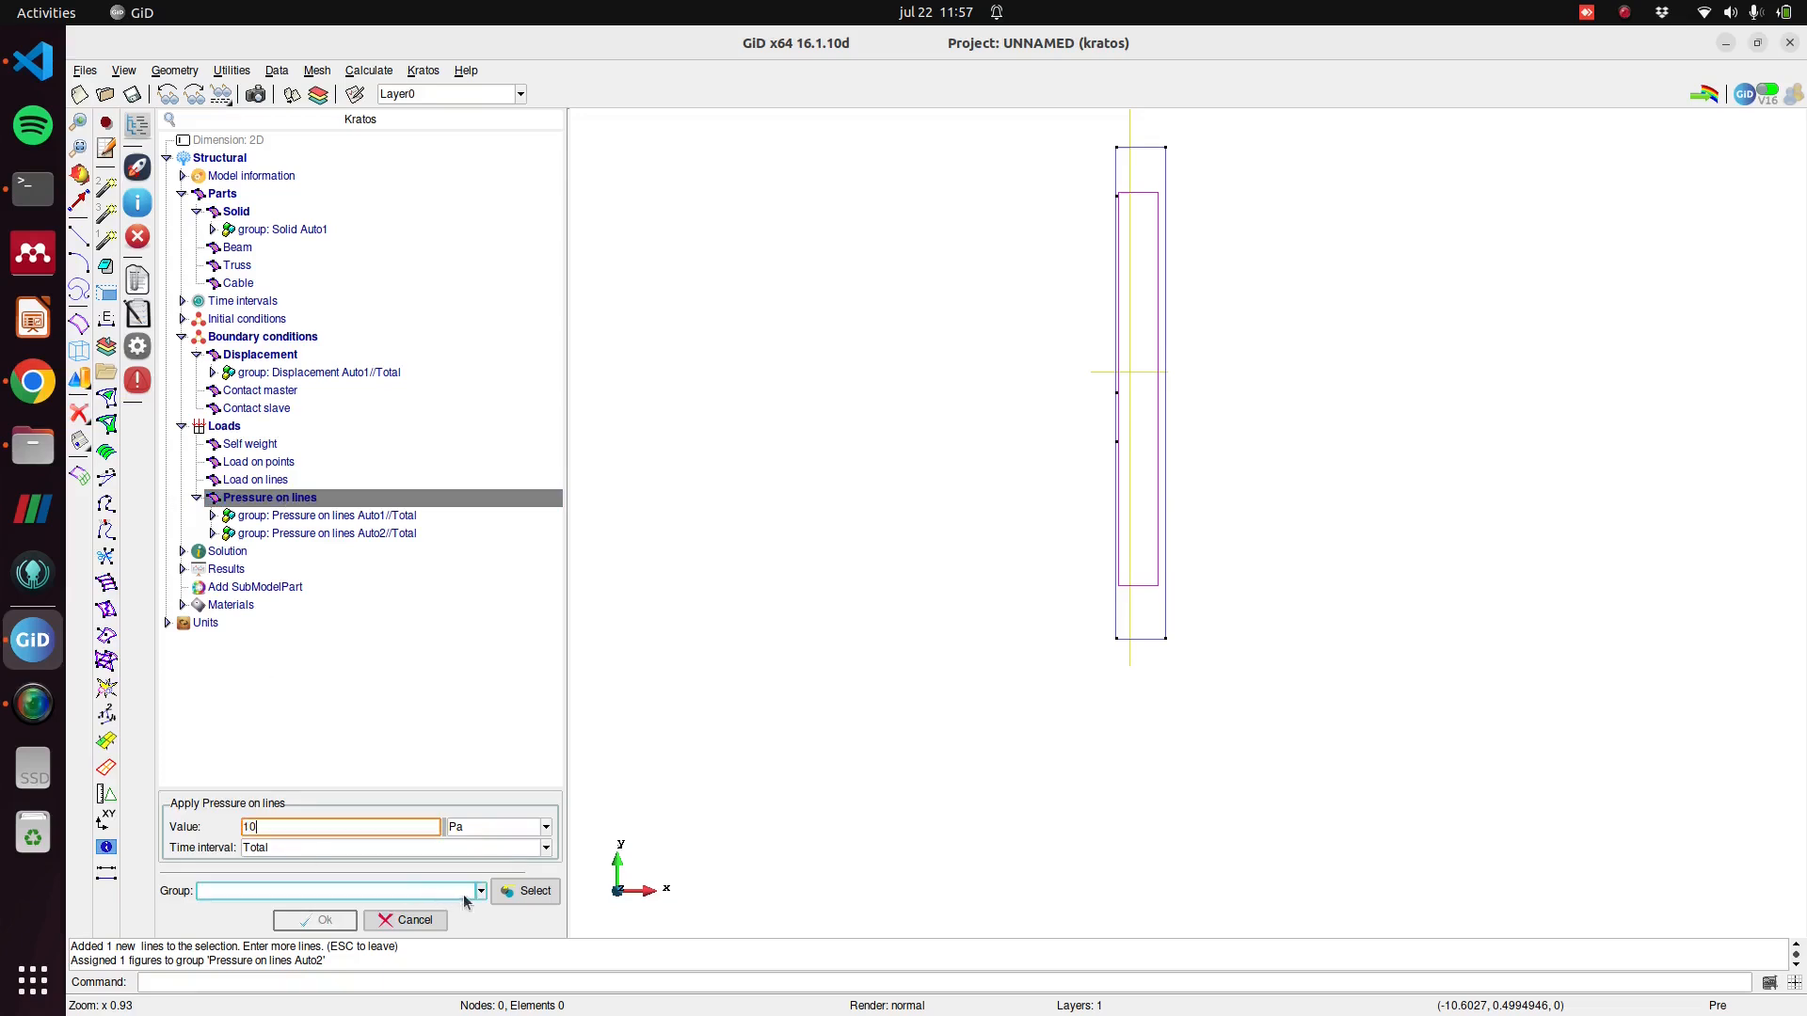
pyautogui.click(525, 891)
pyautogui.click(1116, 417)
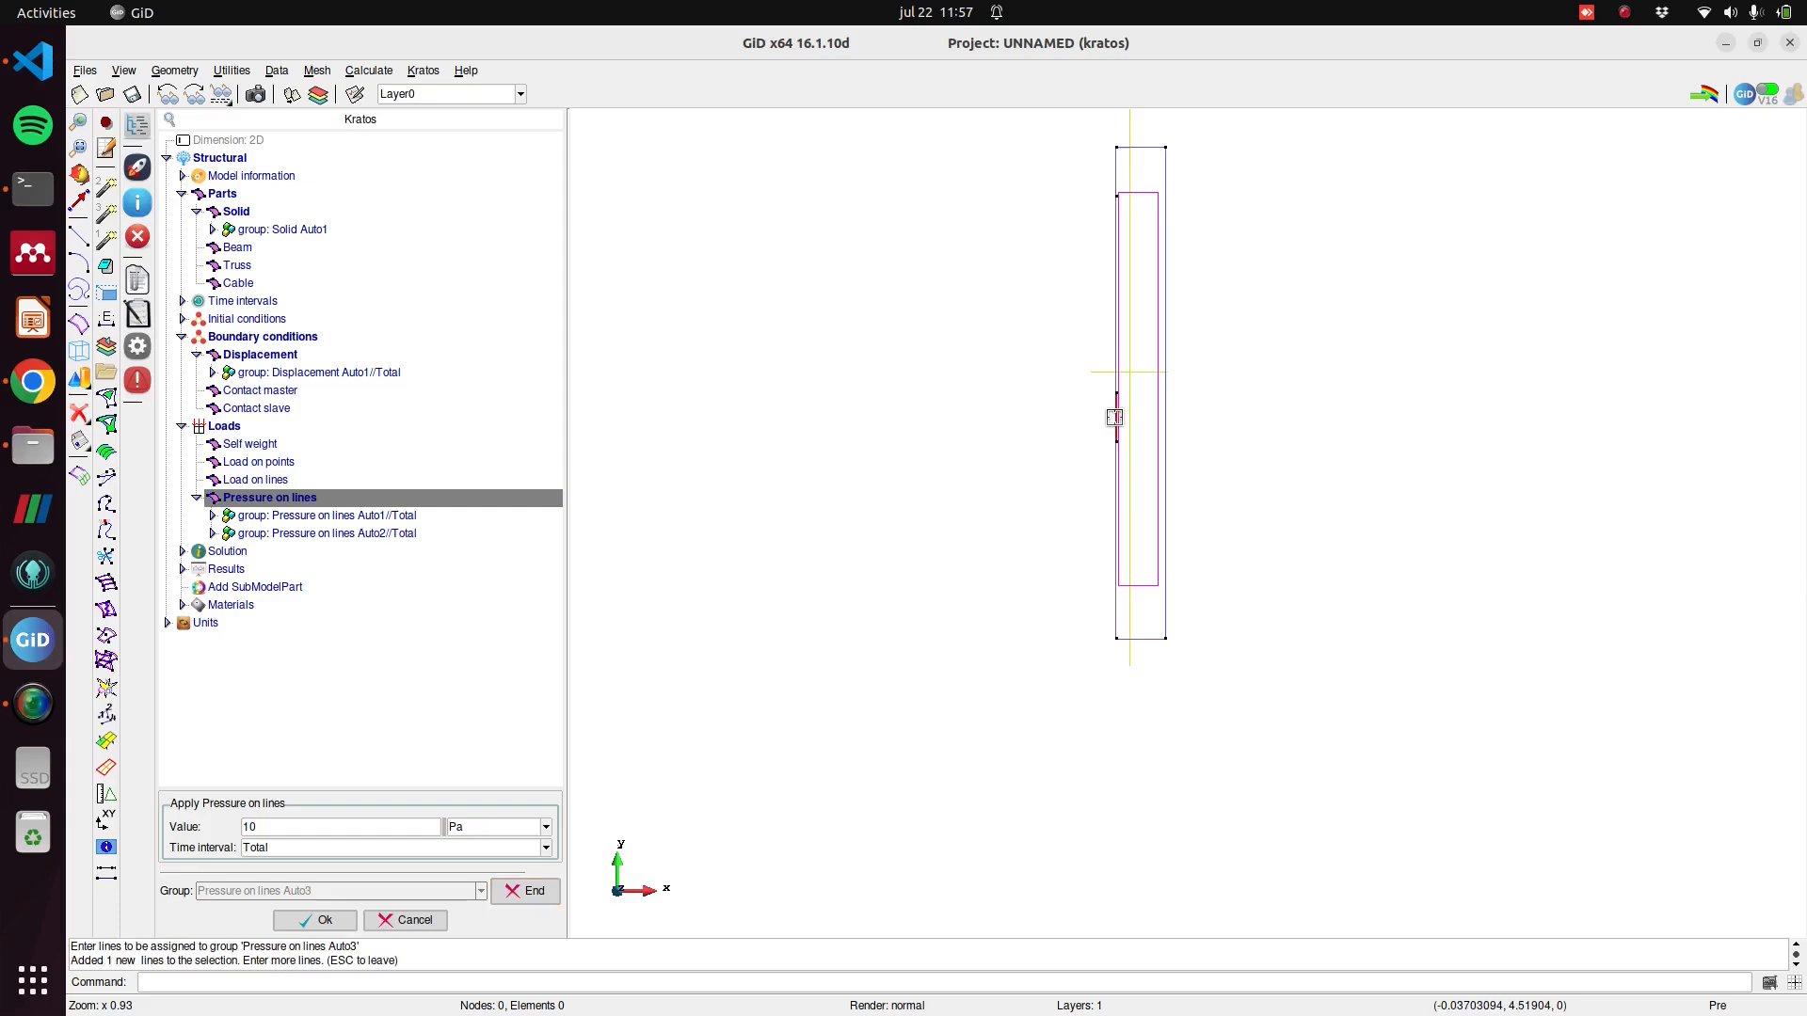
pyautogui.click(311, 920)
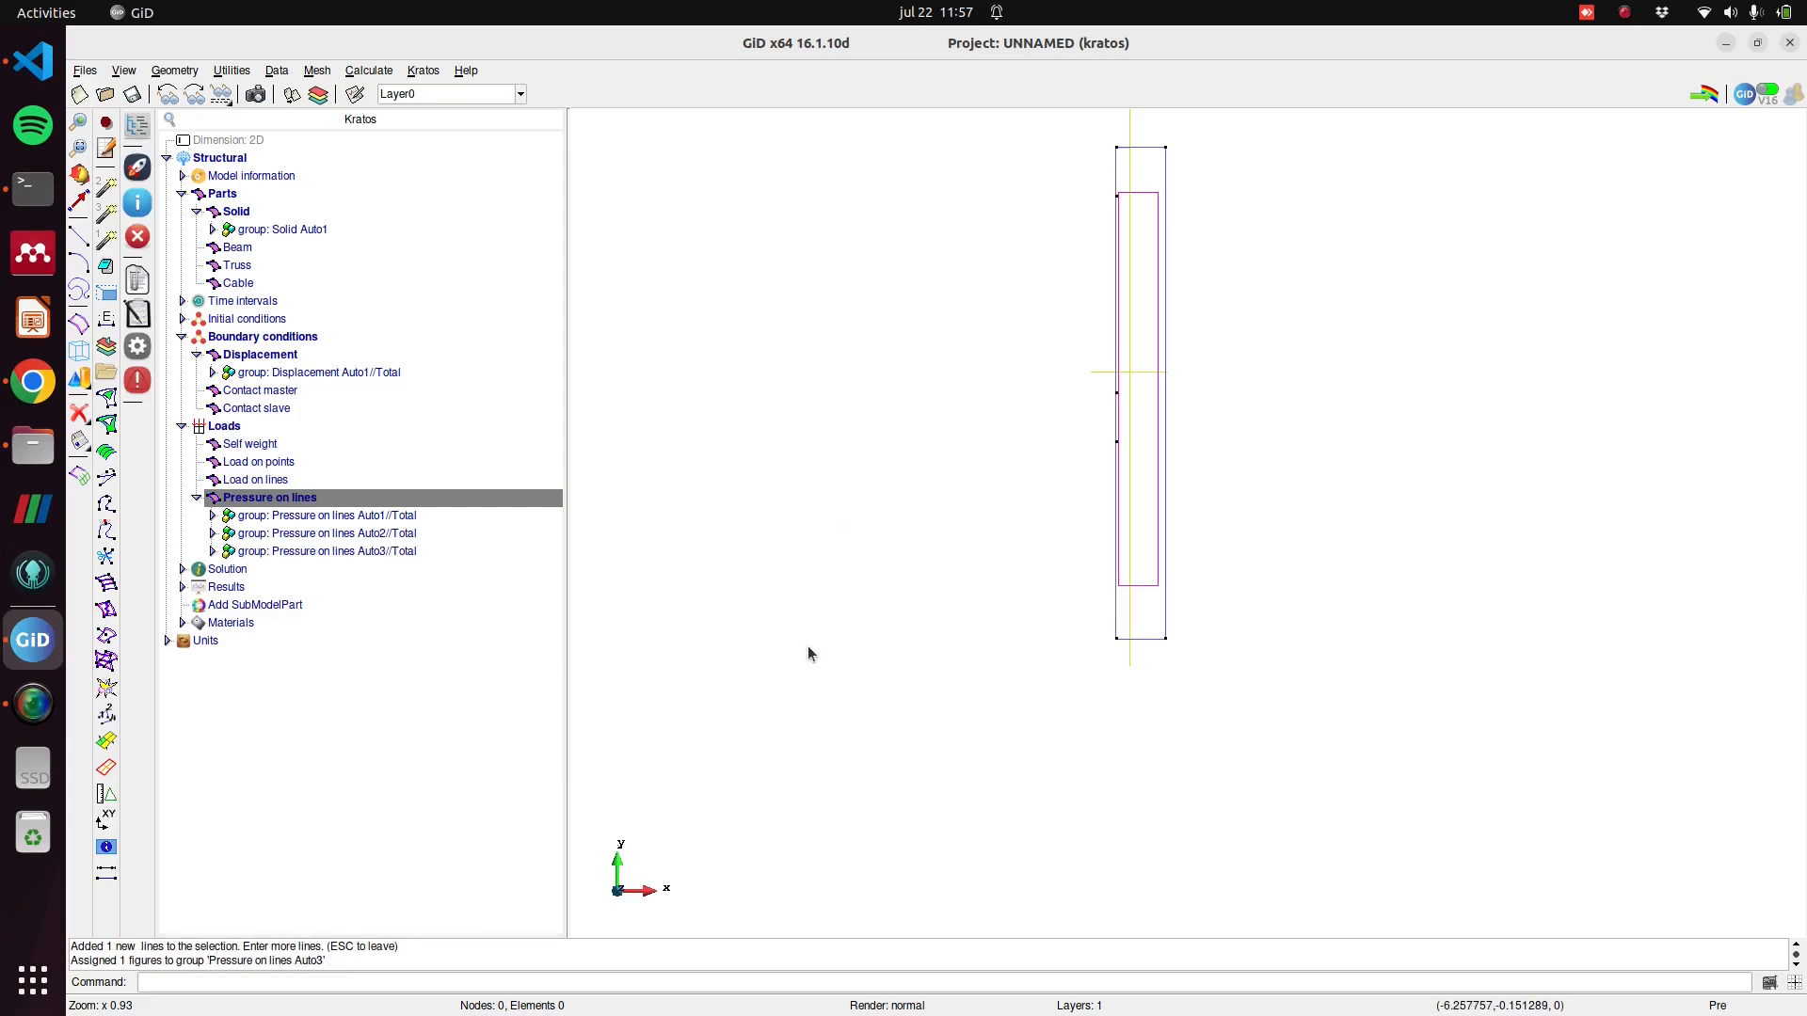
# Save the project as beam in the KratosROM_Tutorial folder and generate a mesh with an element size of 0.2.
pyautogui.click(132, 94)
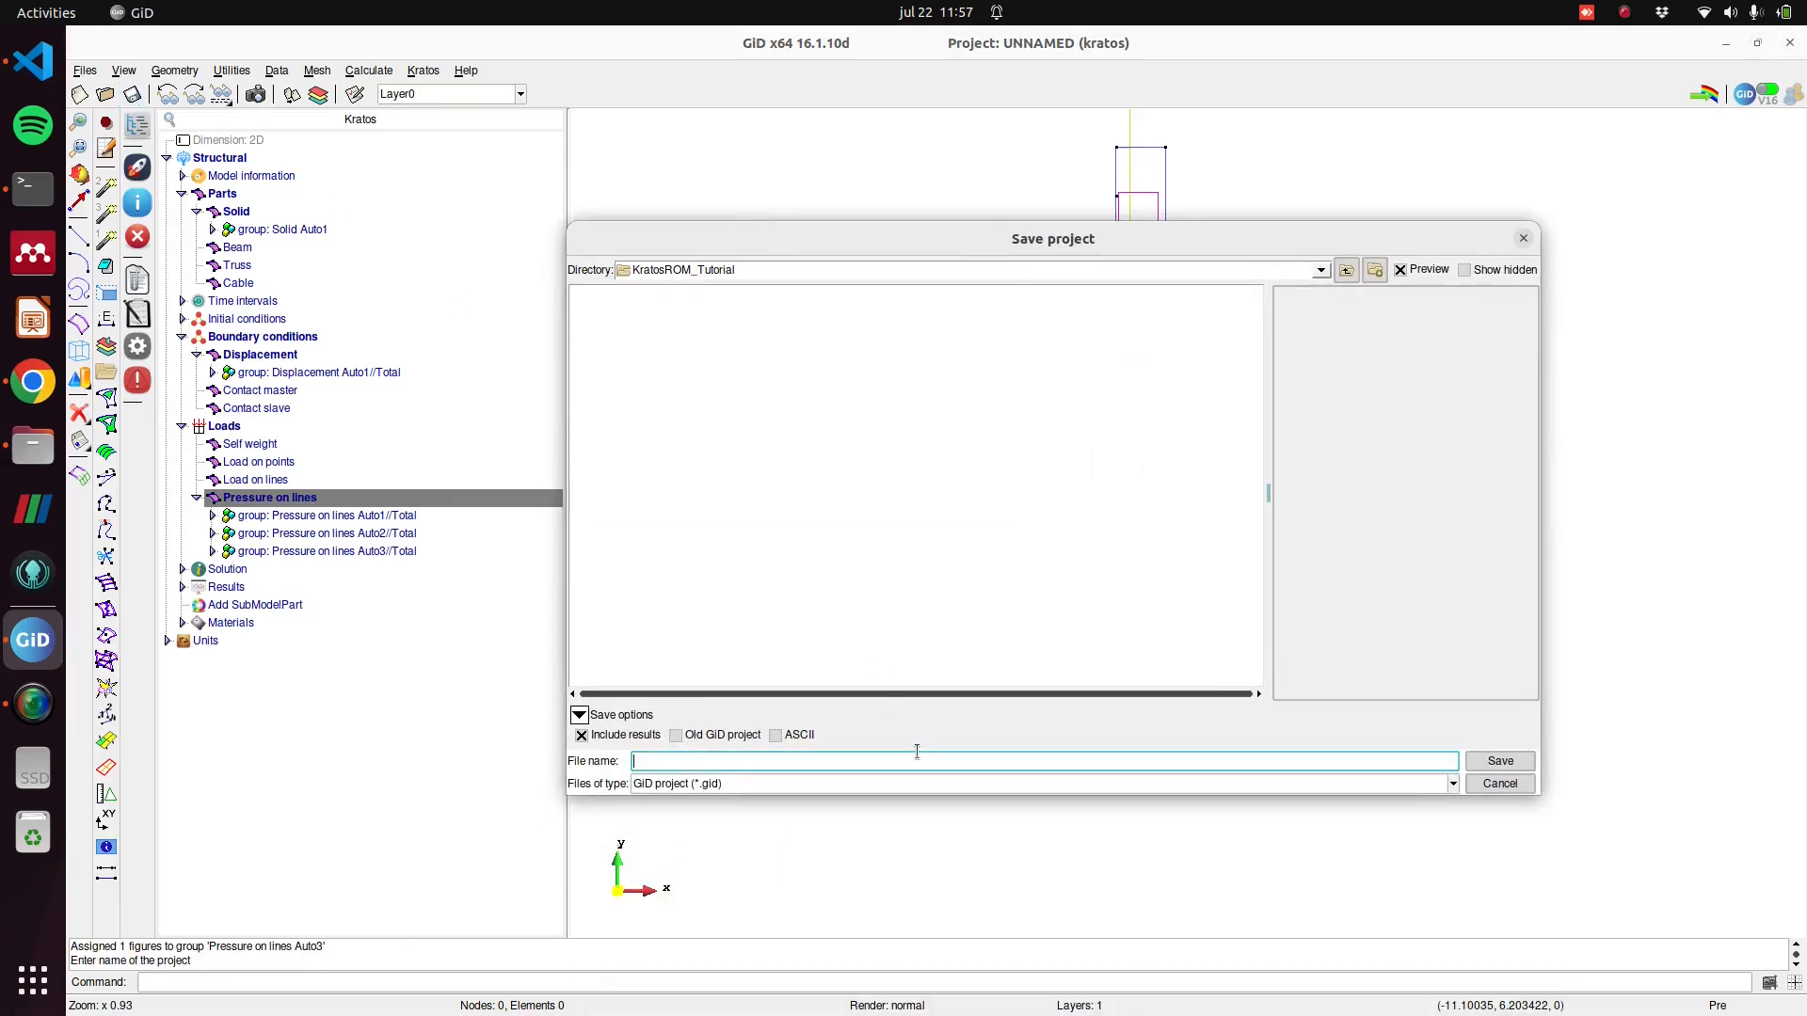
pyautogui.press('Return')
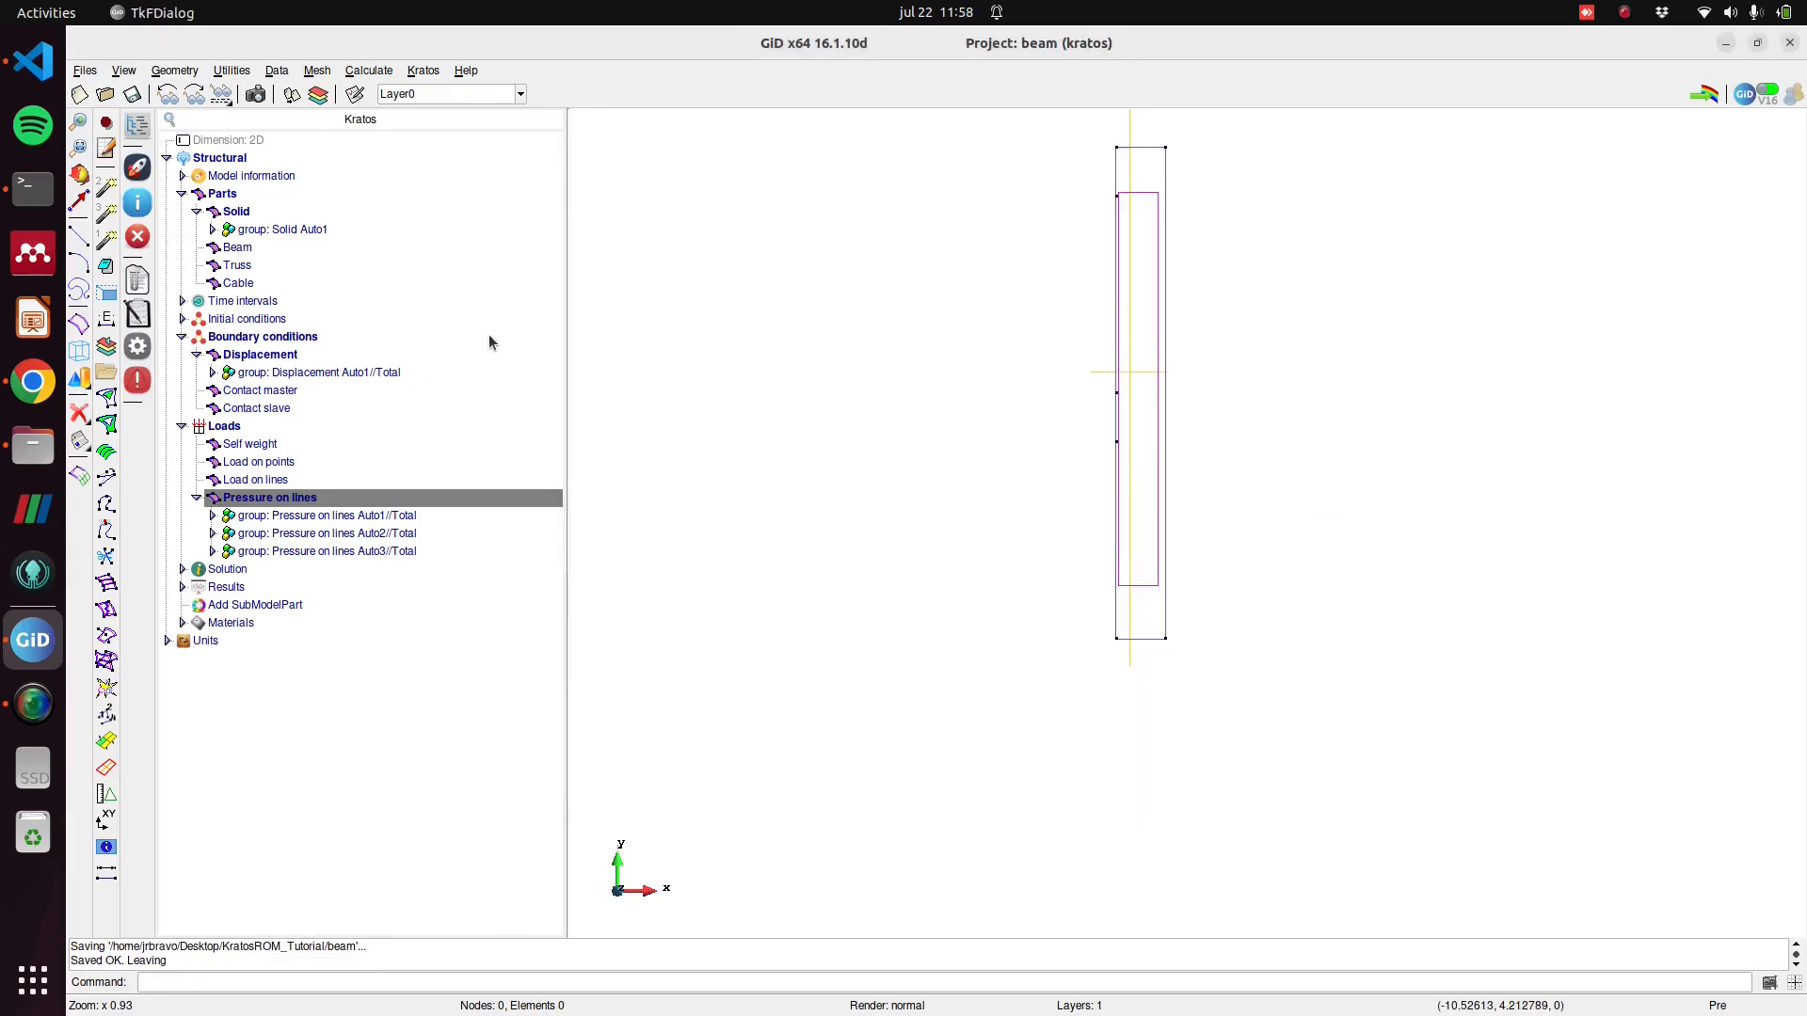
pyautogui.click(317, 71)
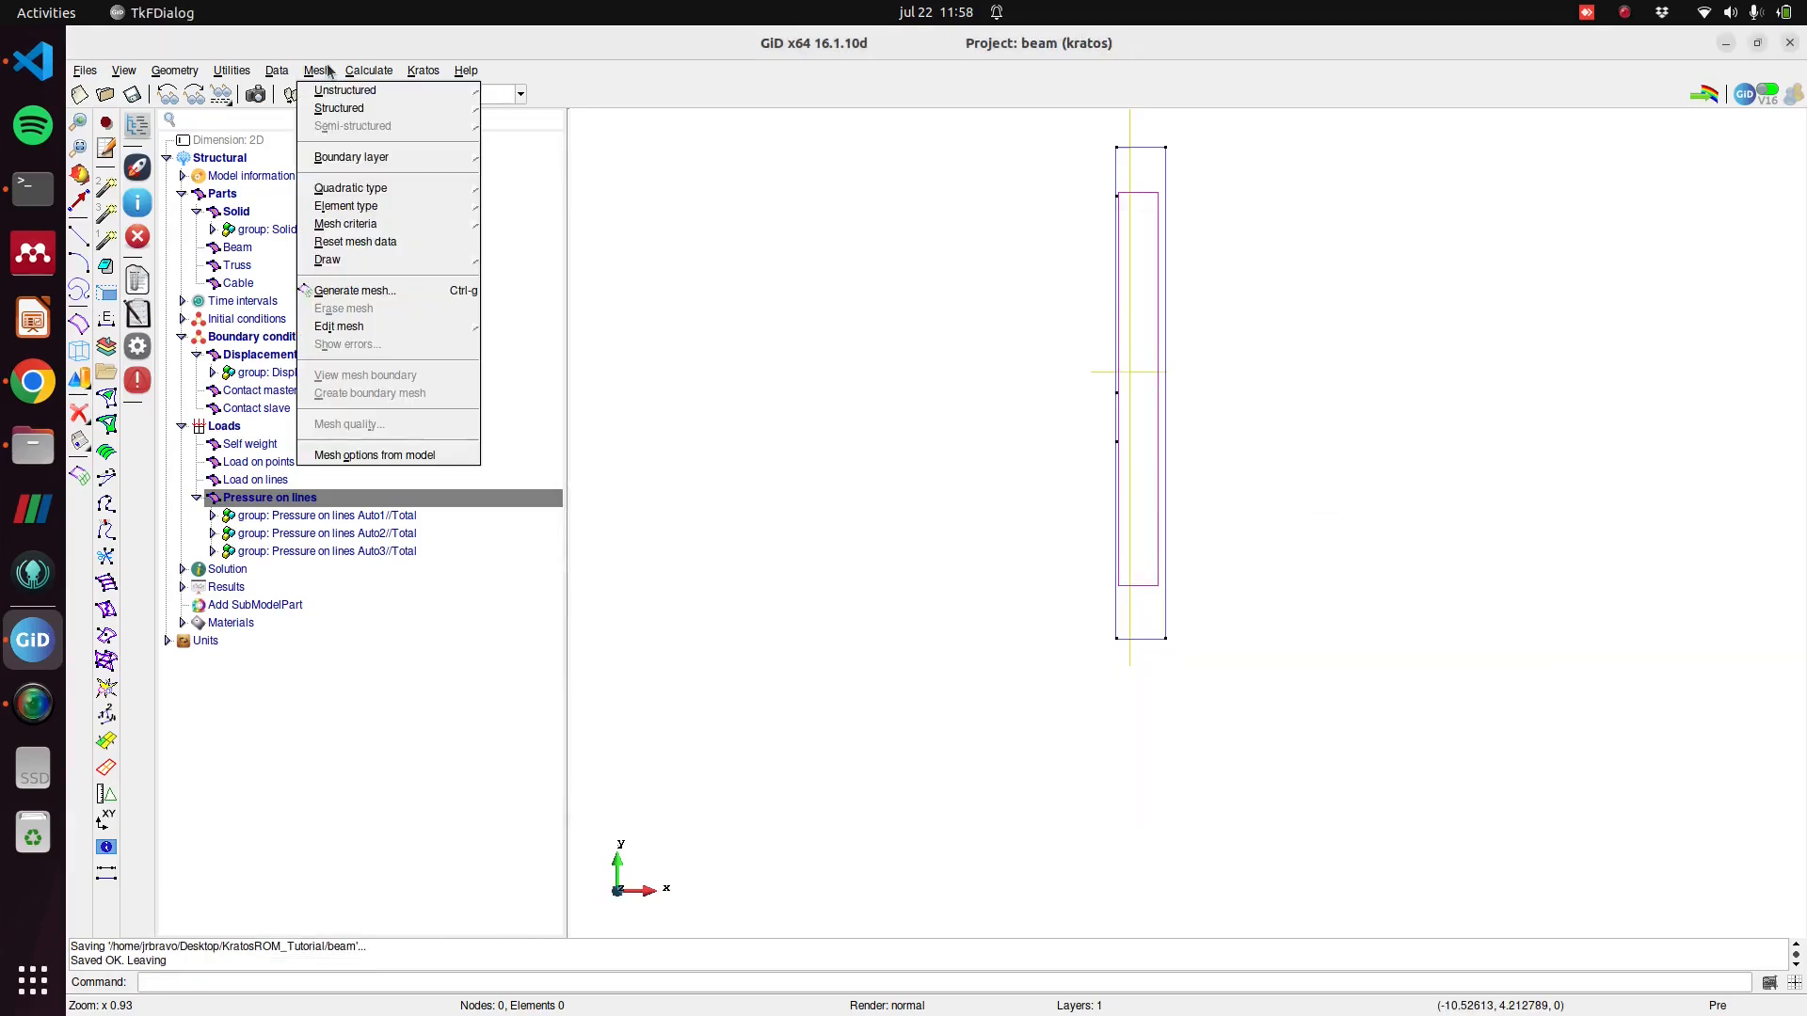
pyautogui.click(365, 290)
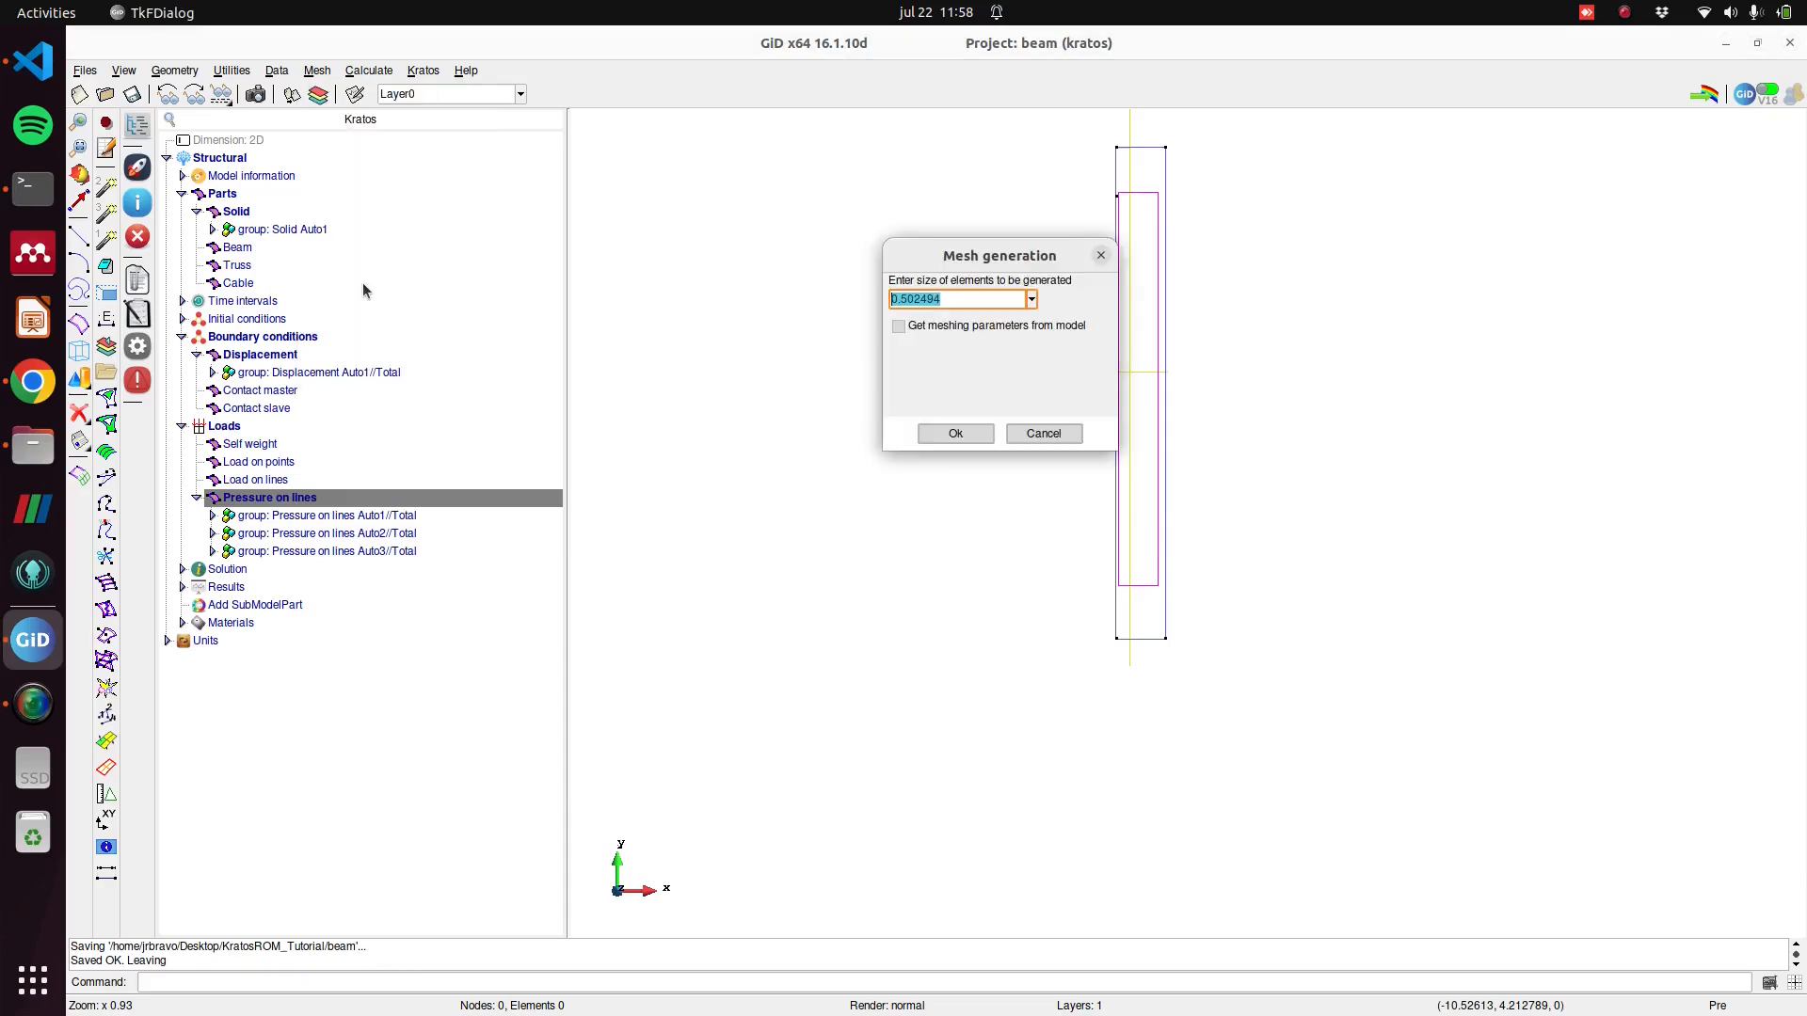
pyautogui.click(975, 292)
pyautogui.press('BackSpace')
pyautogui.press('BackSpace')
pyautogui.press('BackSpace')
pyautogui.press('BackSpace')
pyautogui.press('BackSpace')
pyautogui.press('BackSpace')
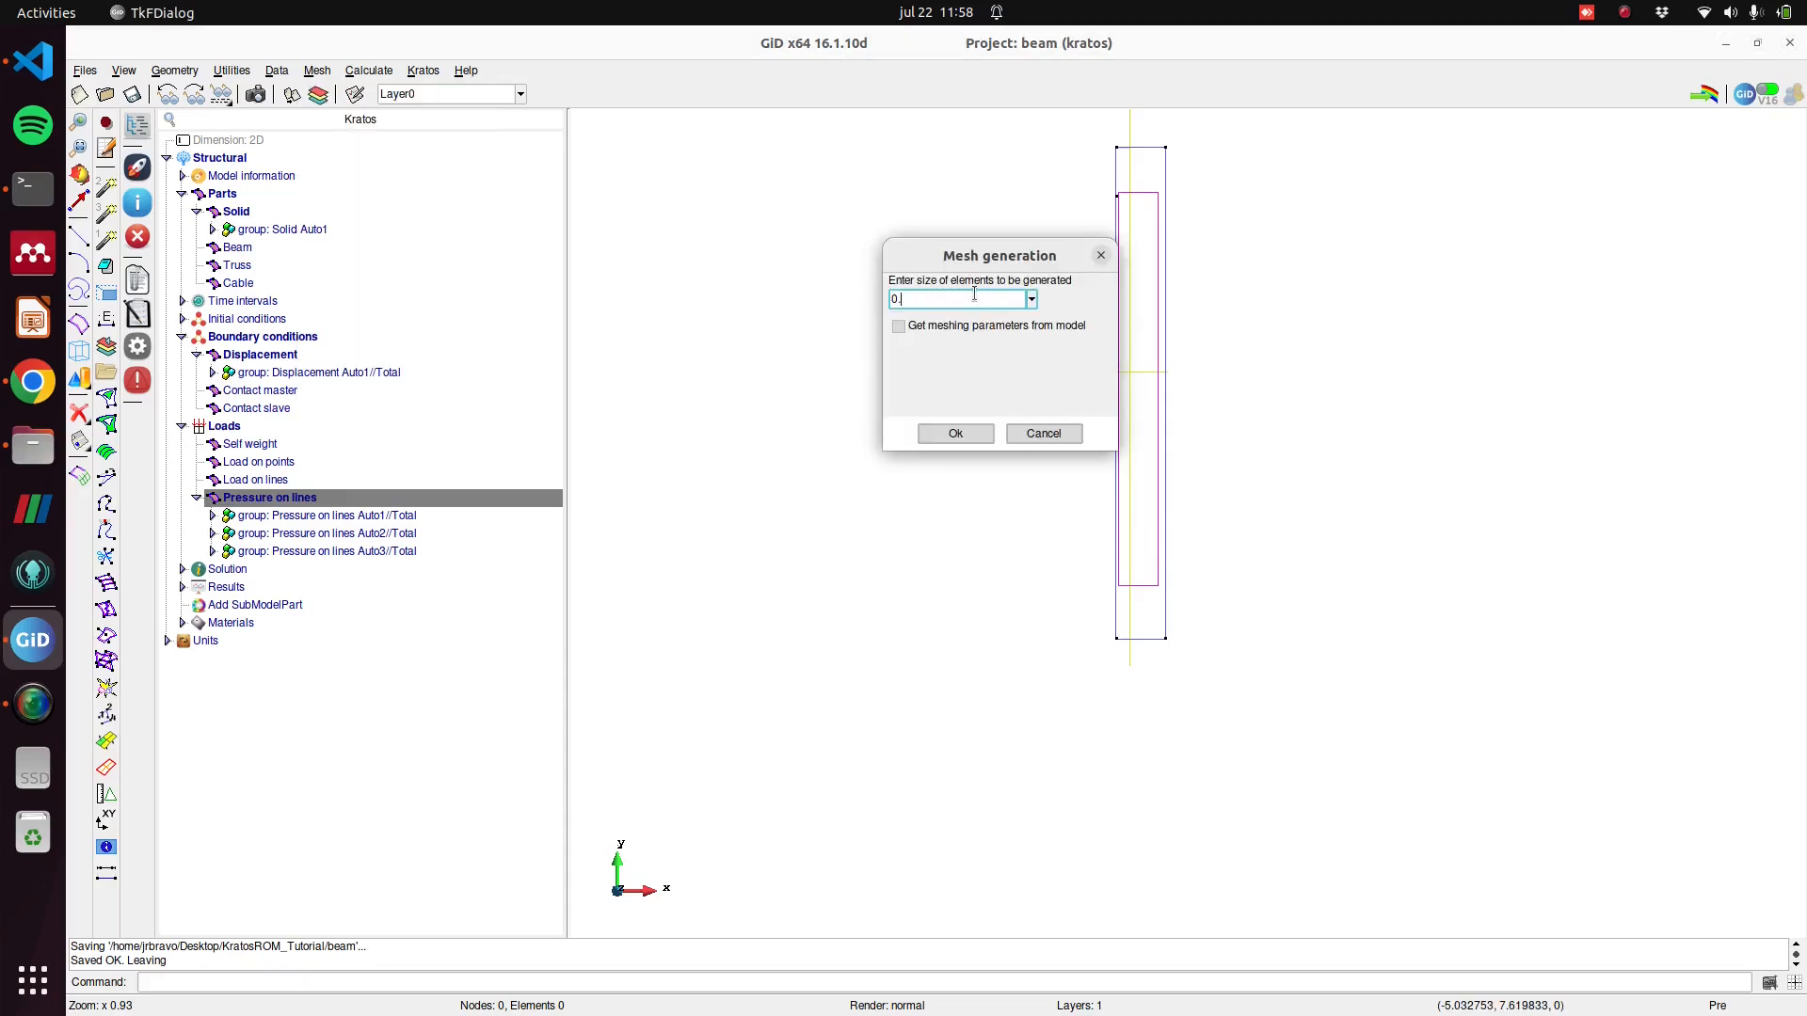
pyautogui.click(988, 434)
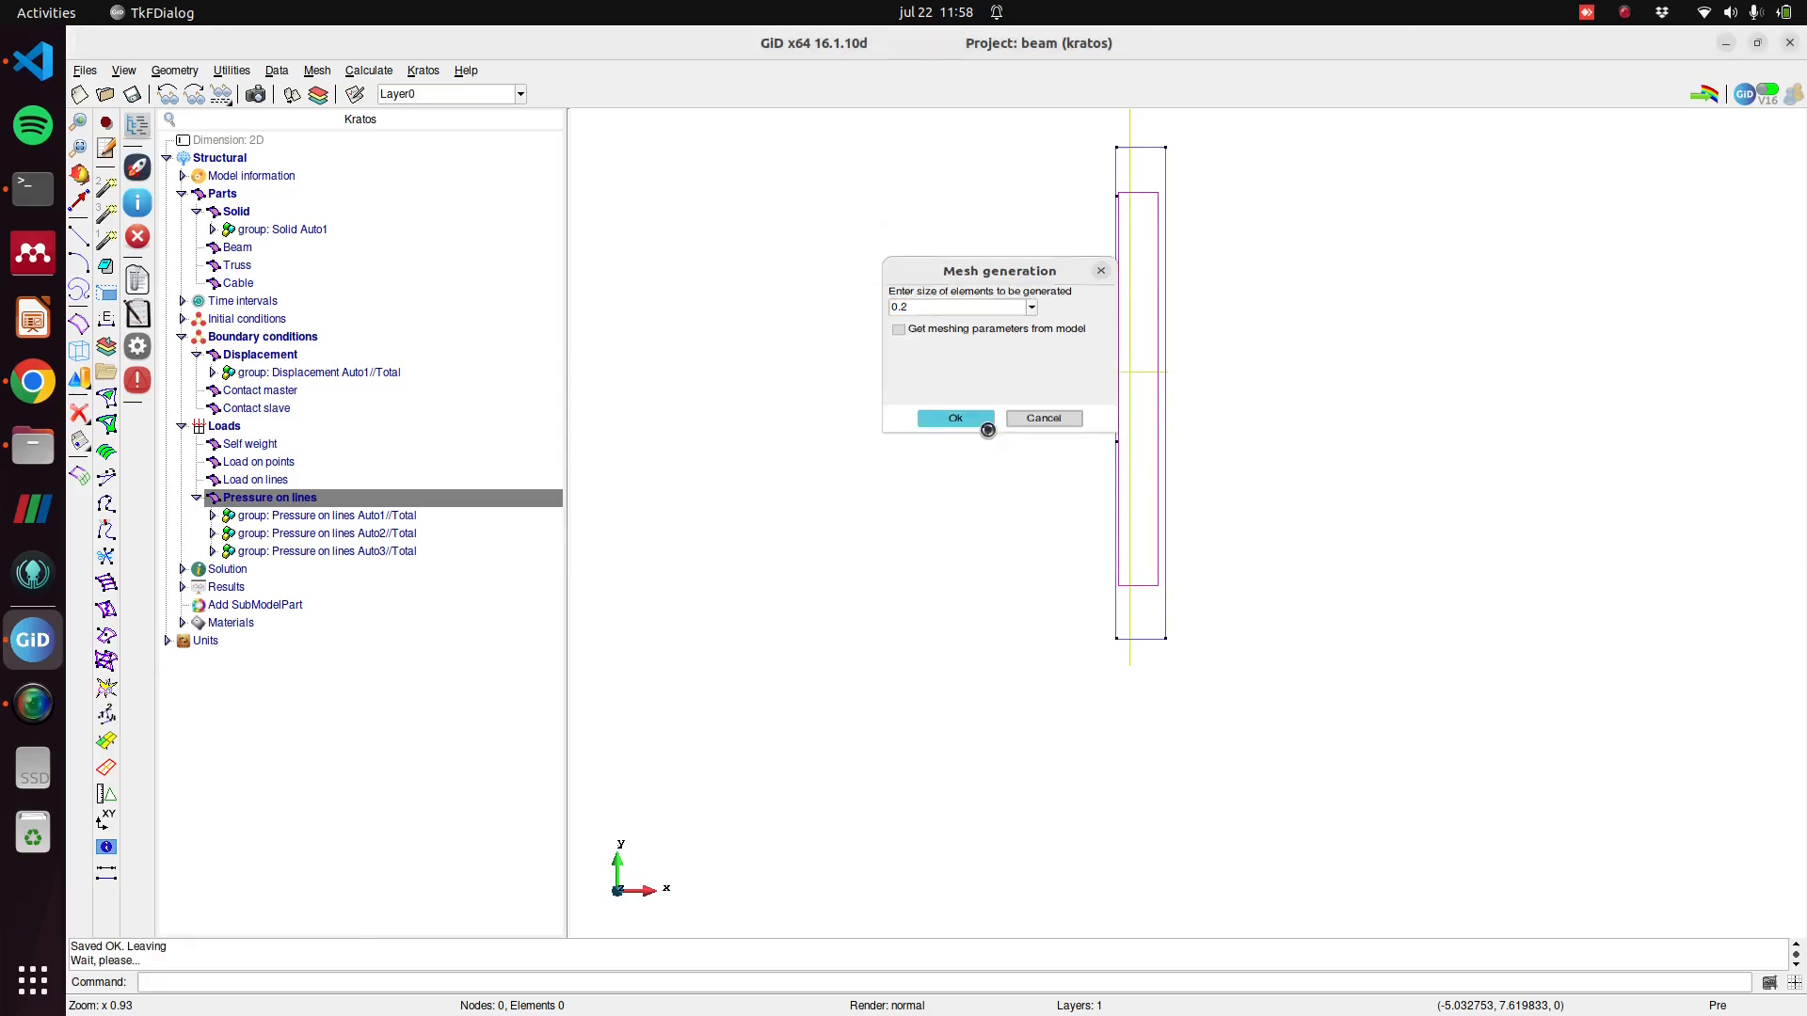
pyautogui.click(919, 809)
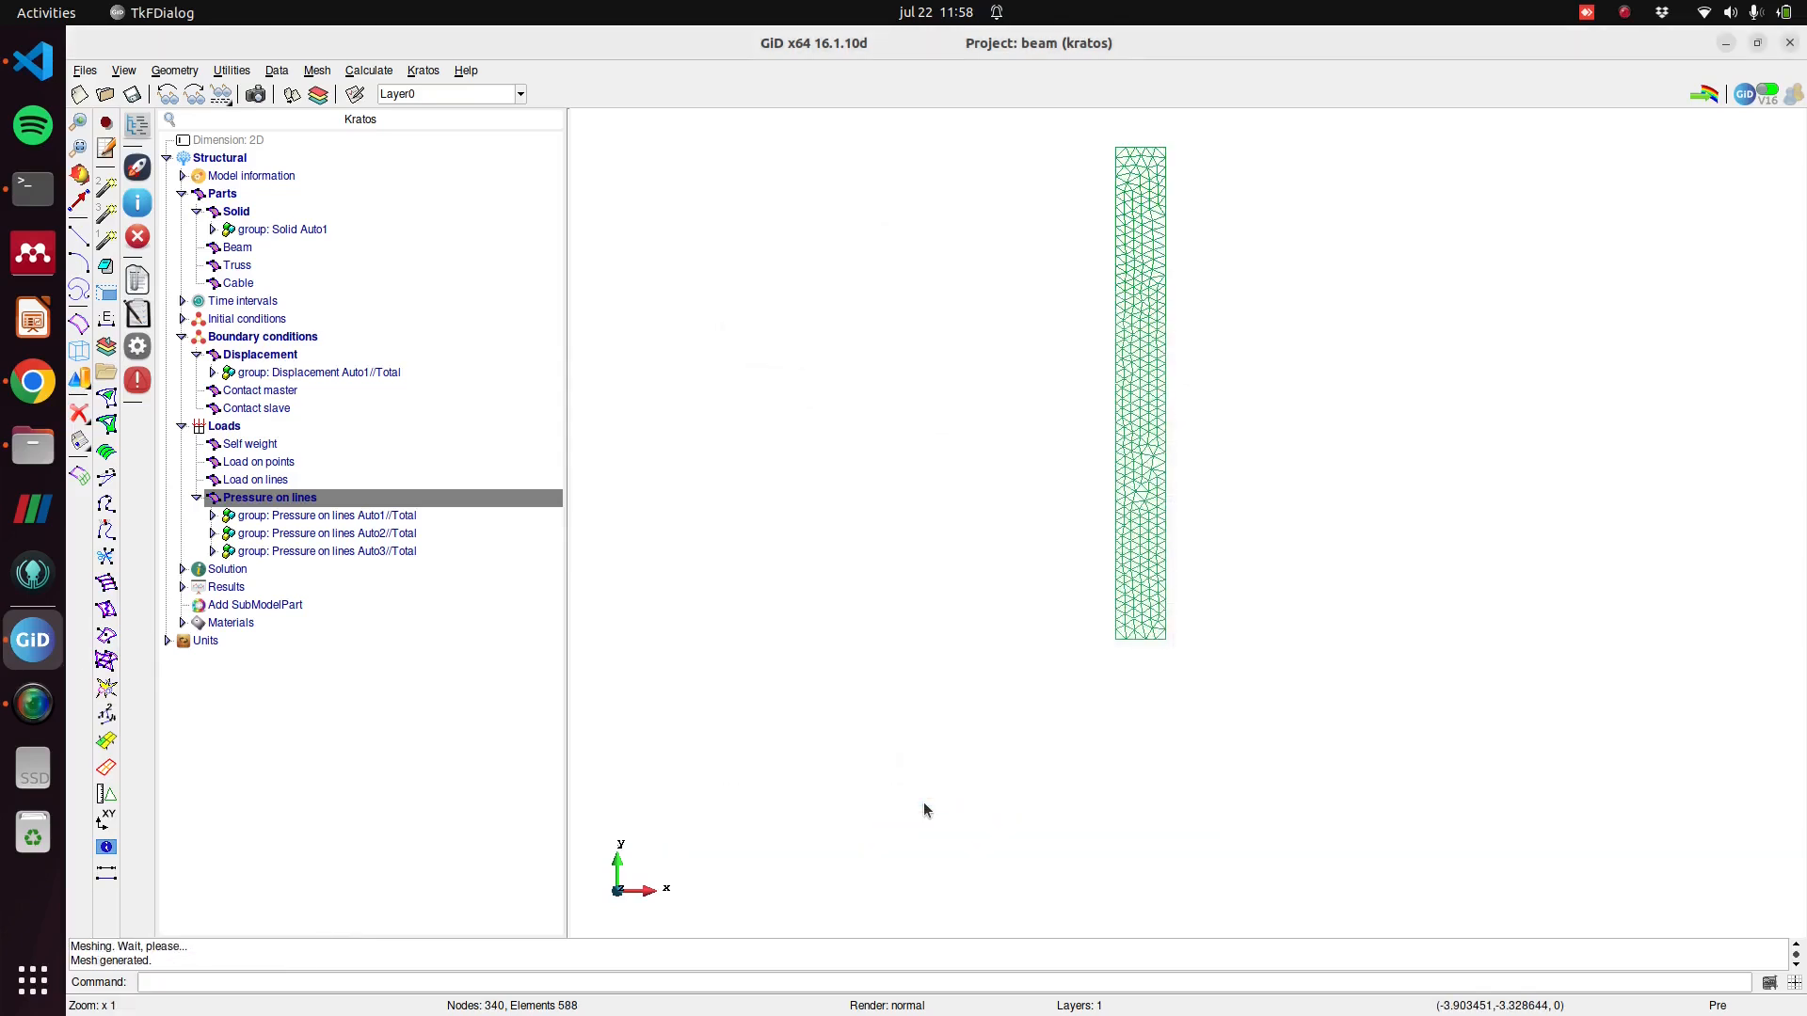
# Write the Kratos calculation files without running the analysis, and save the meshed project.
pyautogui.click(424, 73)
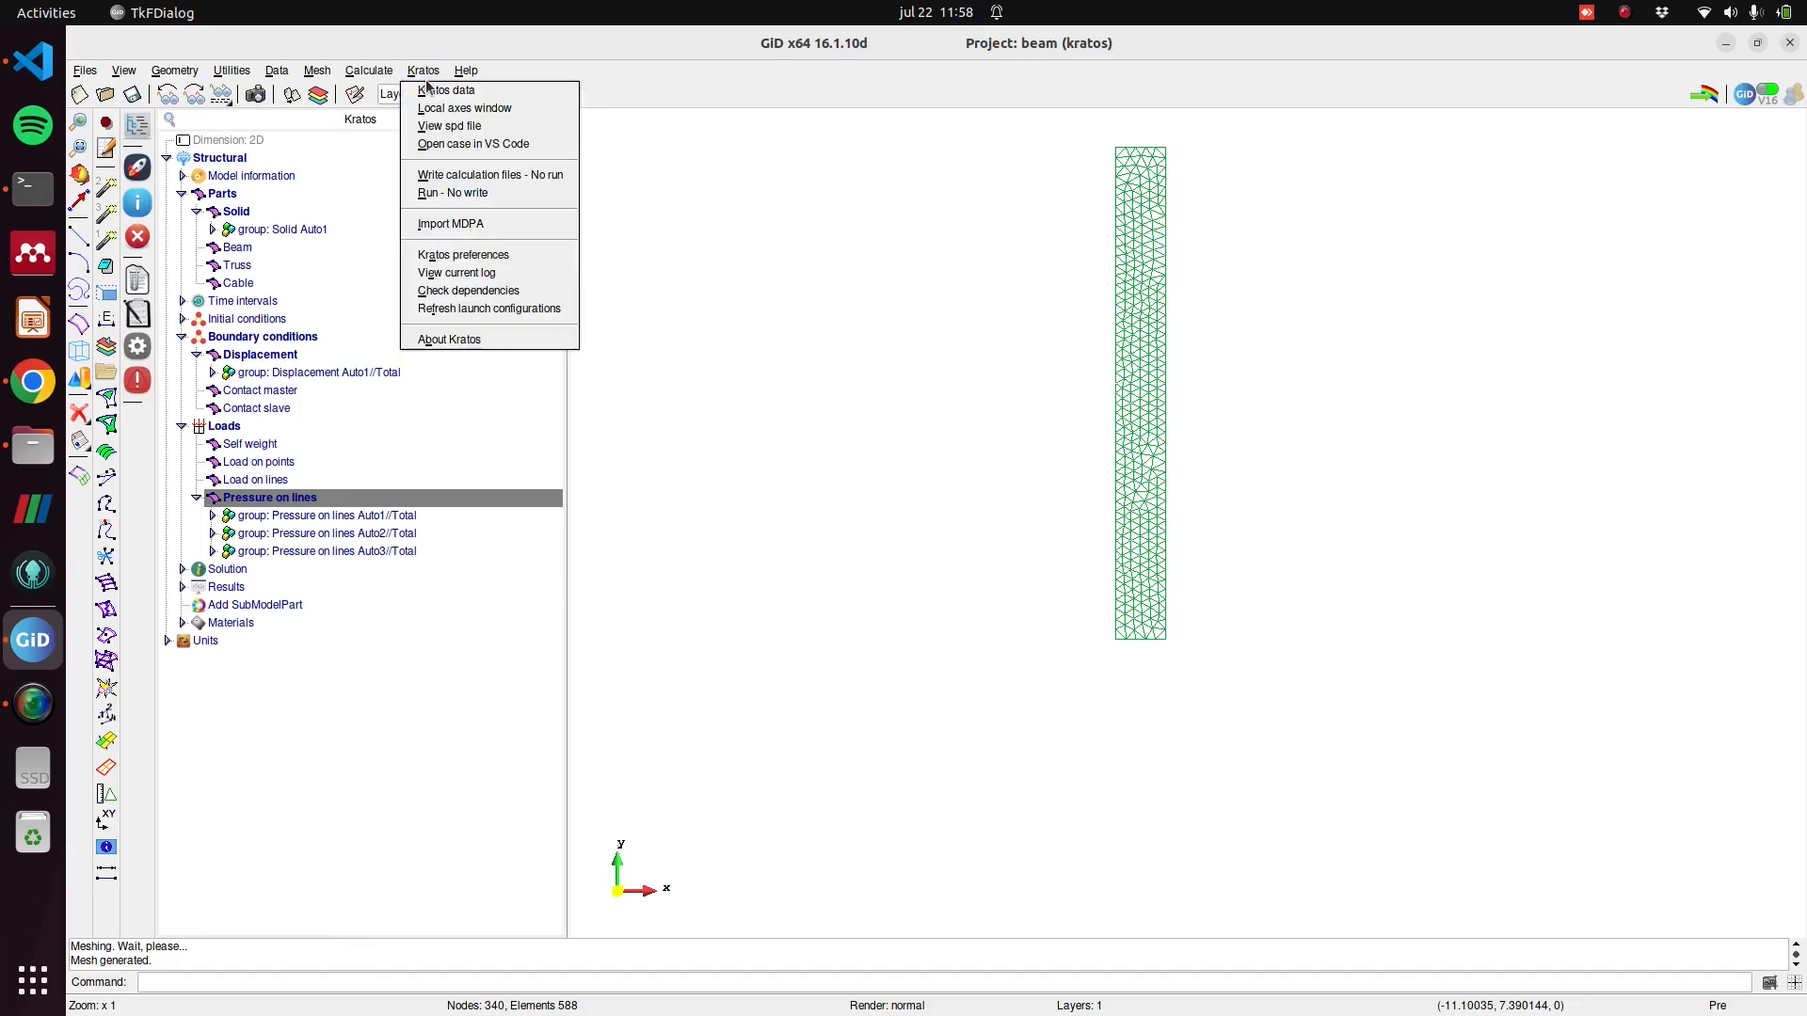
pyautogui.click(491, 176)
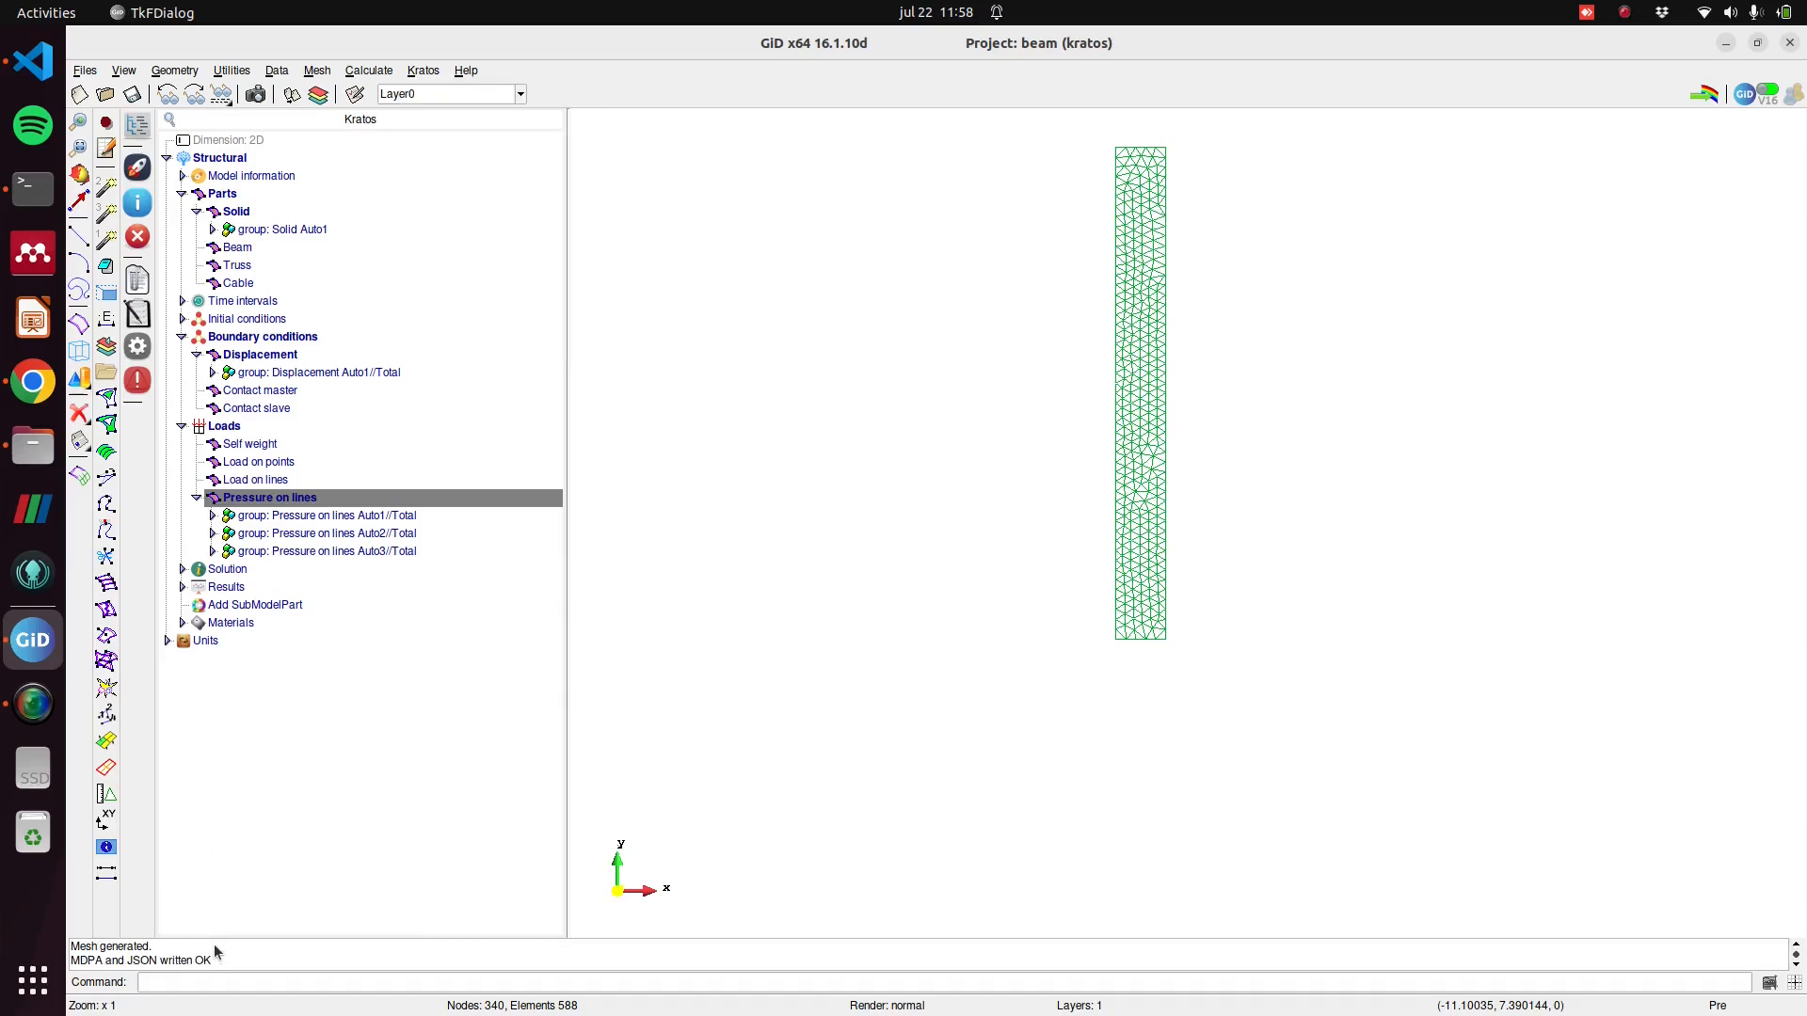
pyautogui.moveTo(217, 957); pyautogui.dragTo(84, 947)
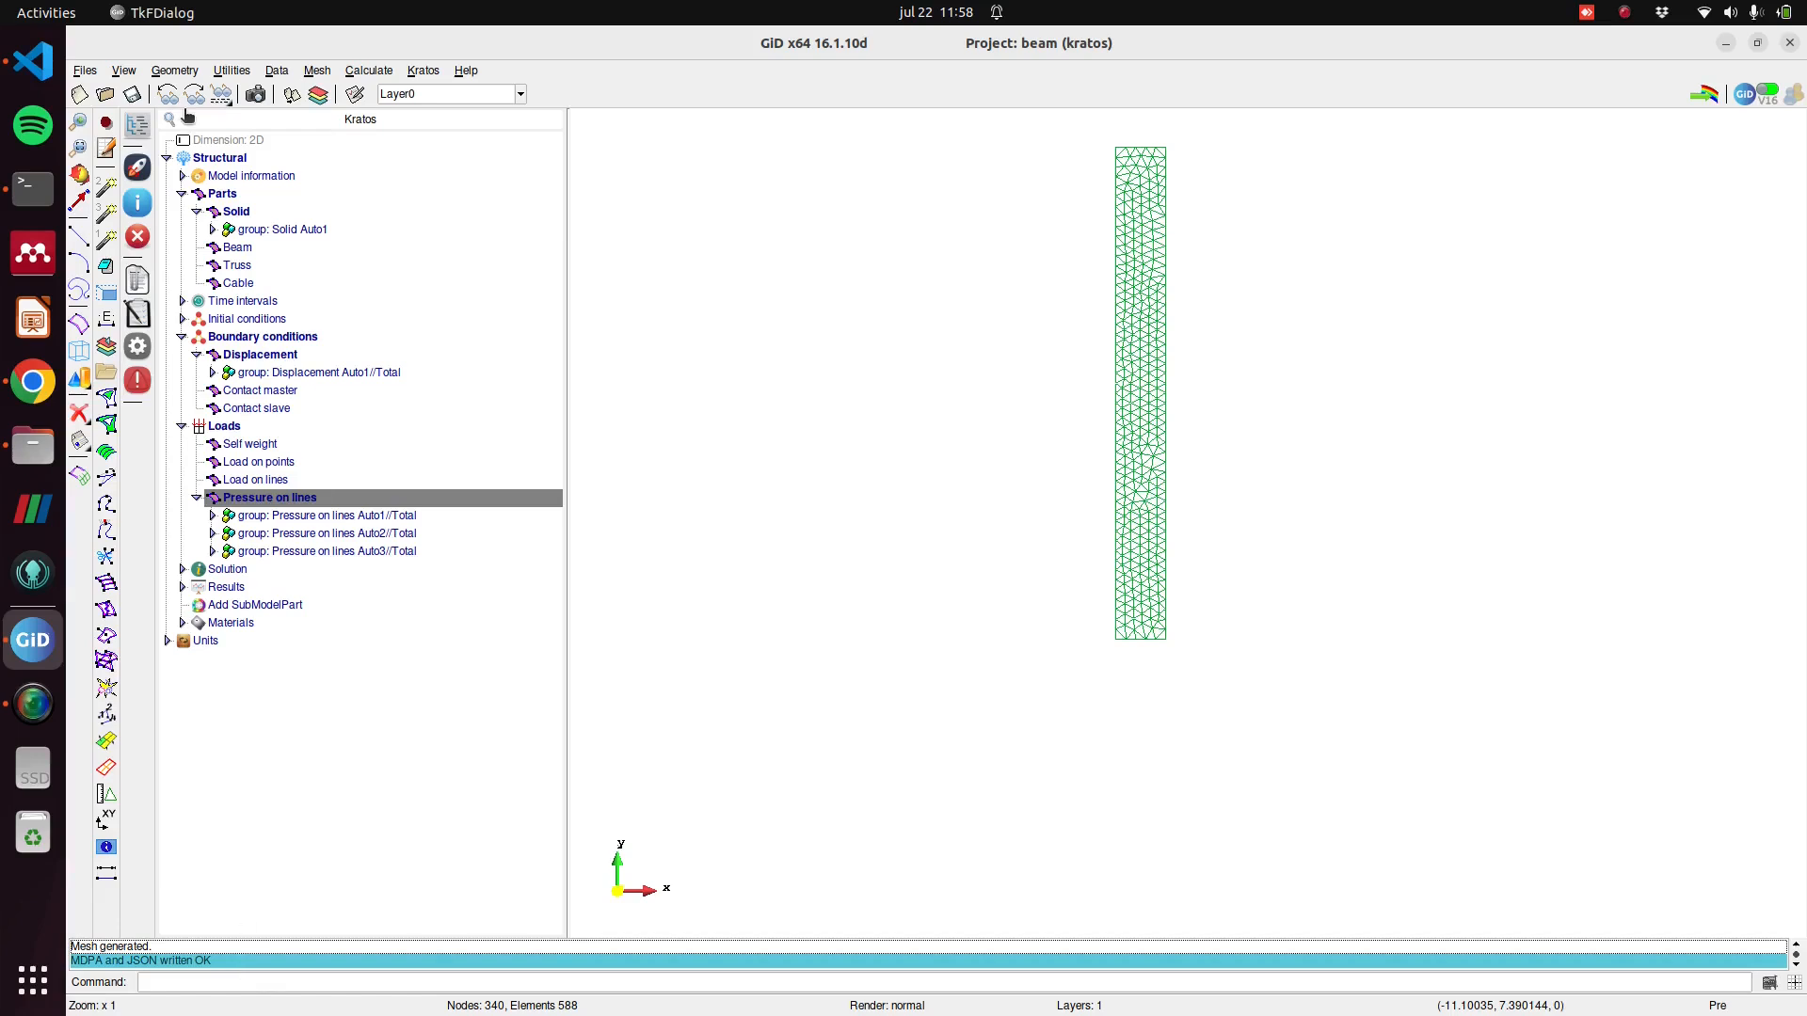
pyautogui.click(133, 94)
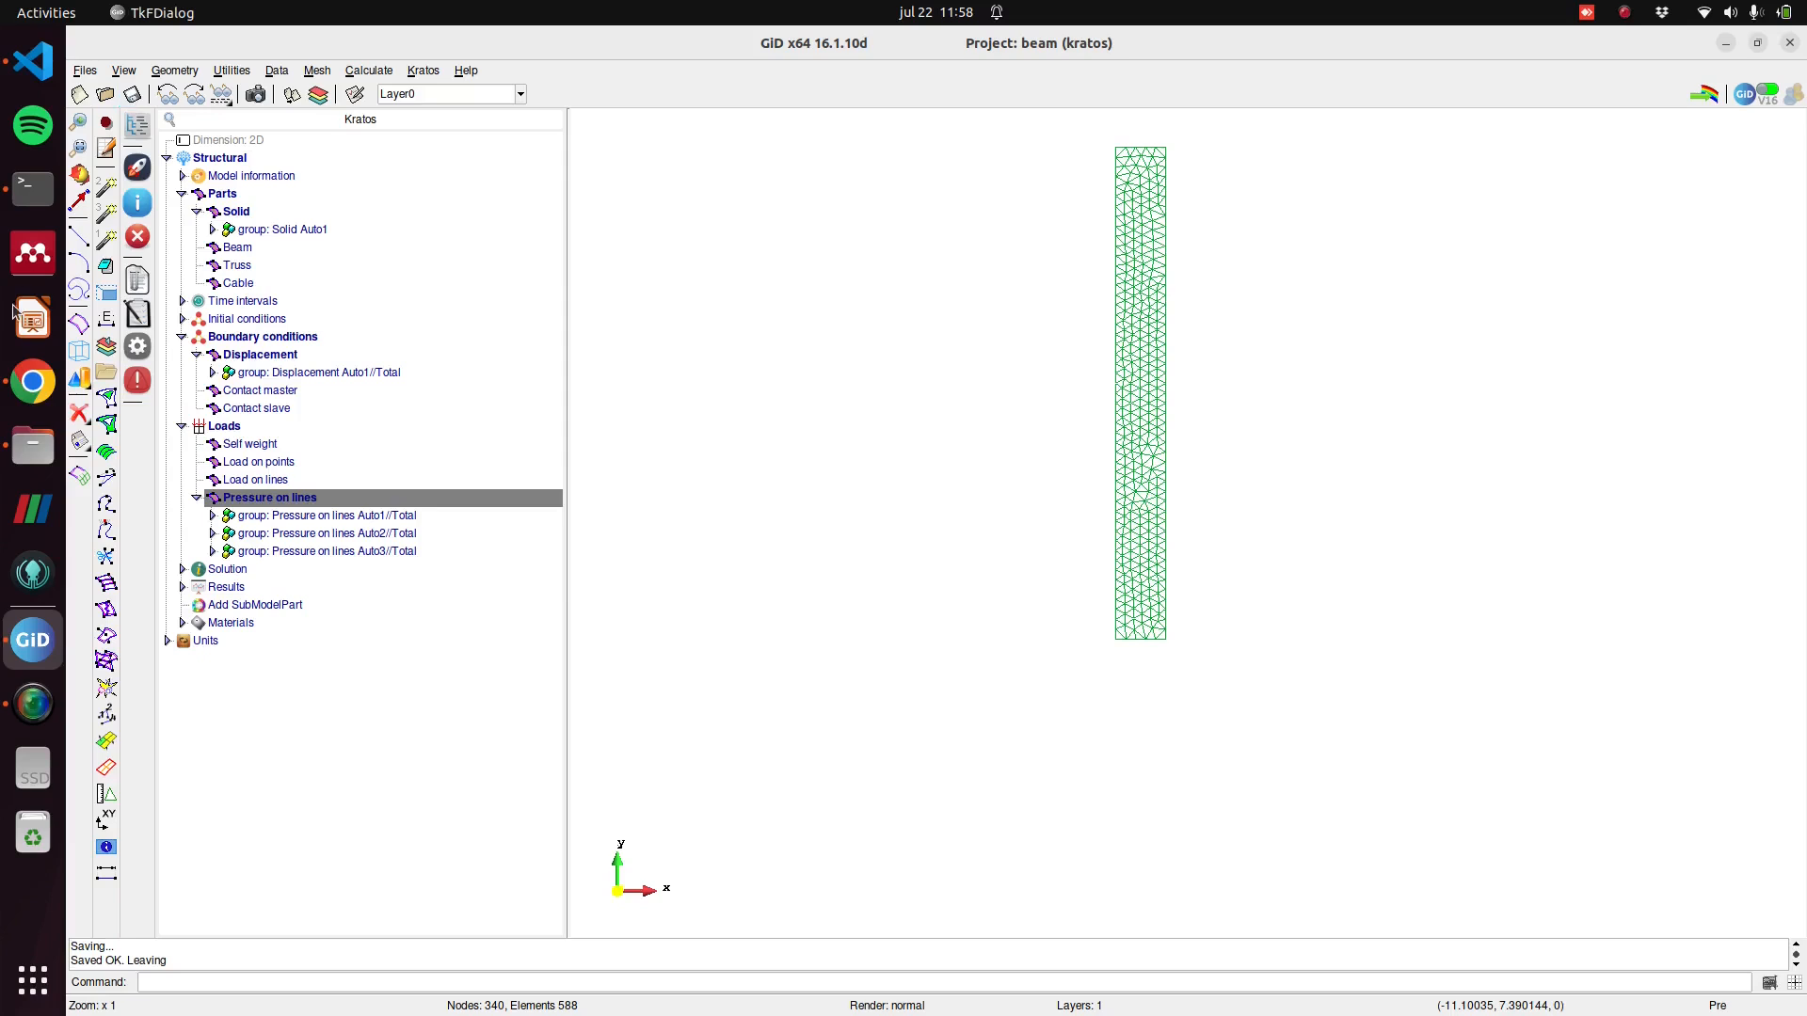
# Switch to the Files app and open the beam.gid folder inside KratosROM_Tutorial.
pyautogui.click(33, 446)
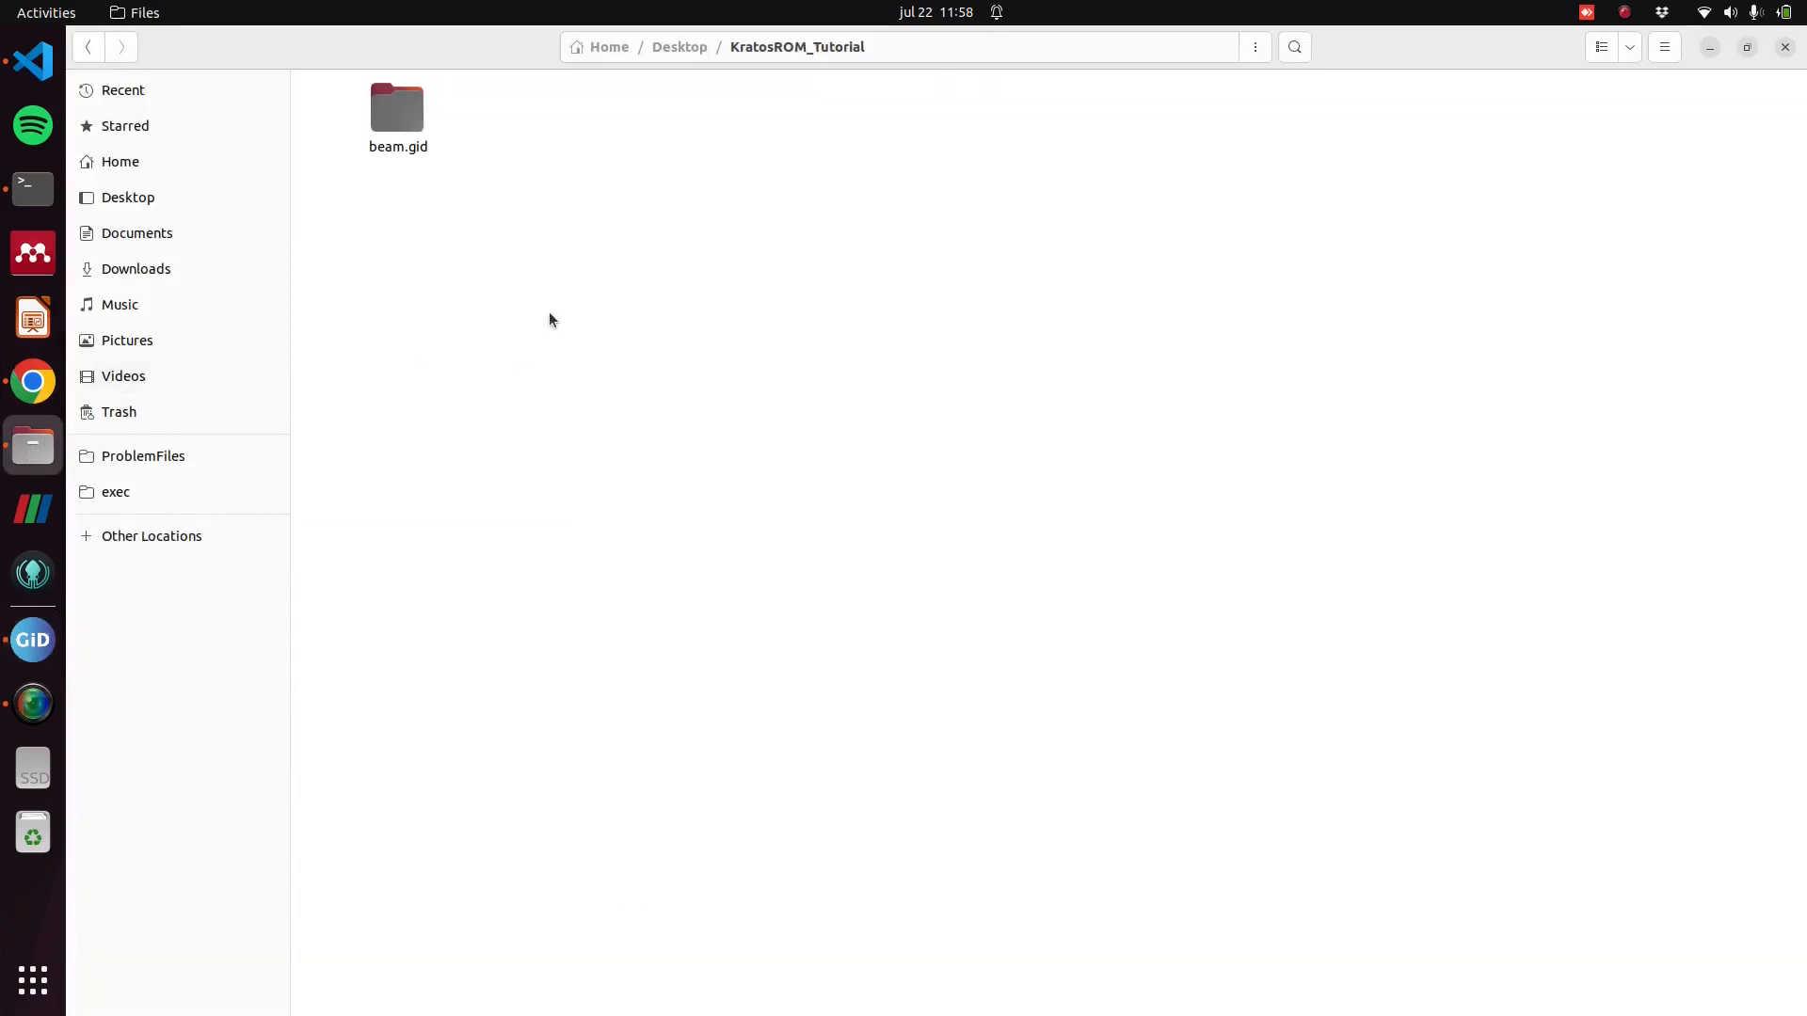
pyautogui.doubleClick(407, 113)
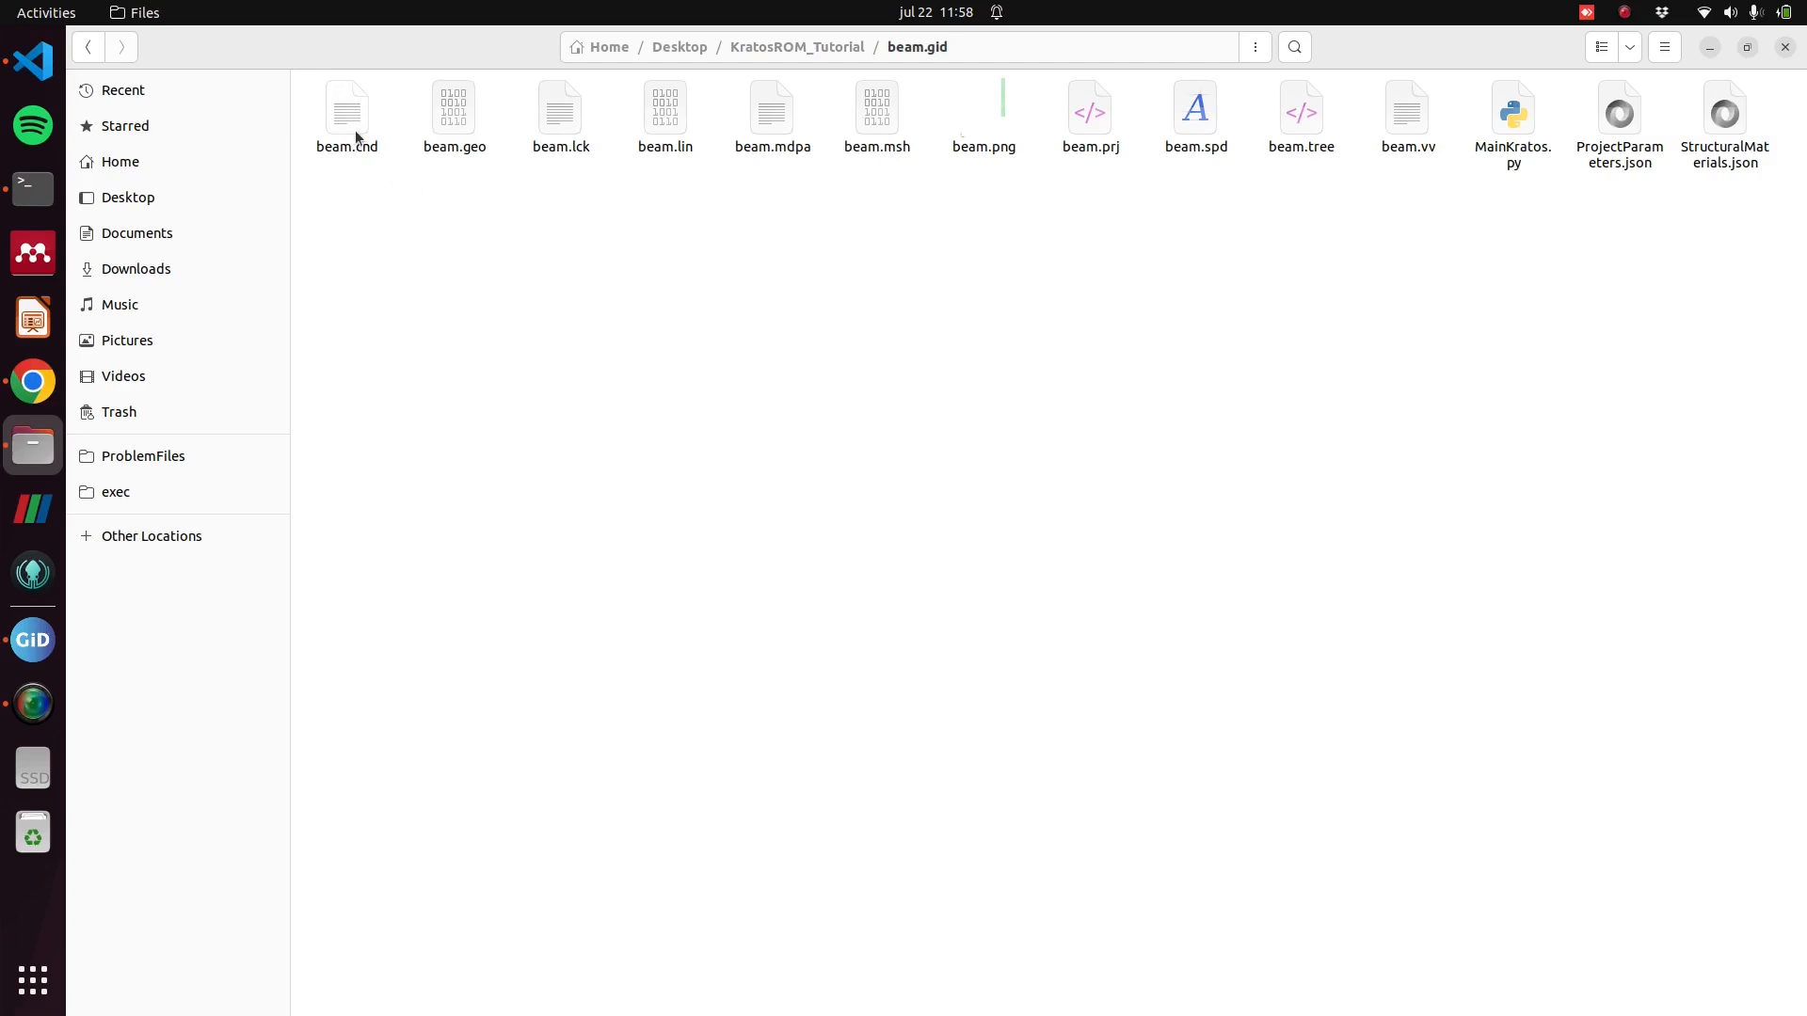
pyautogui.click(468, 144)
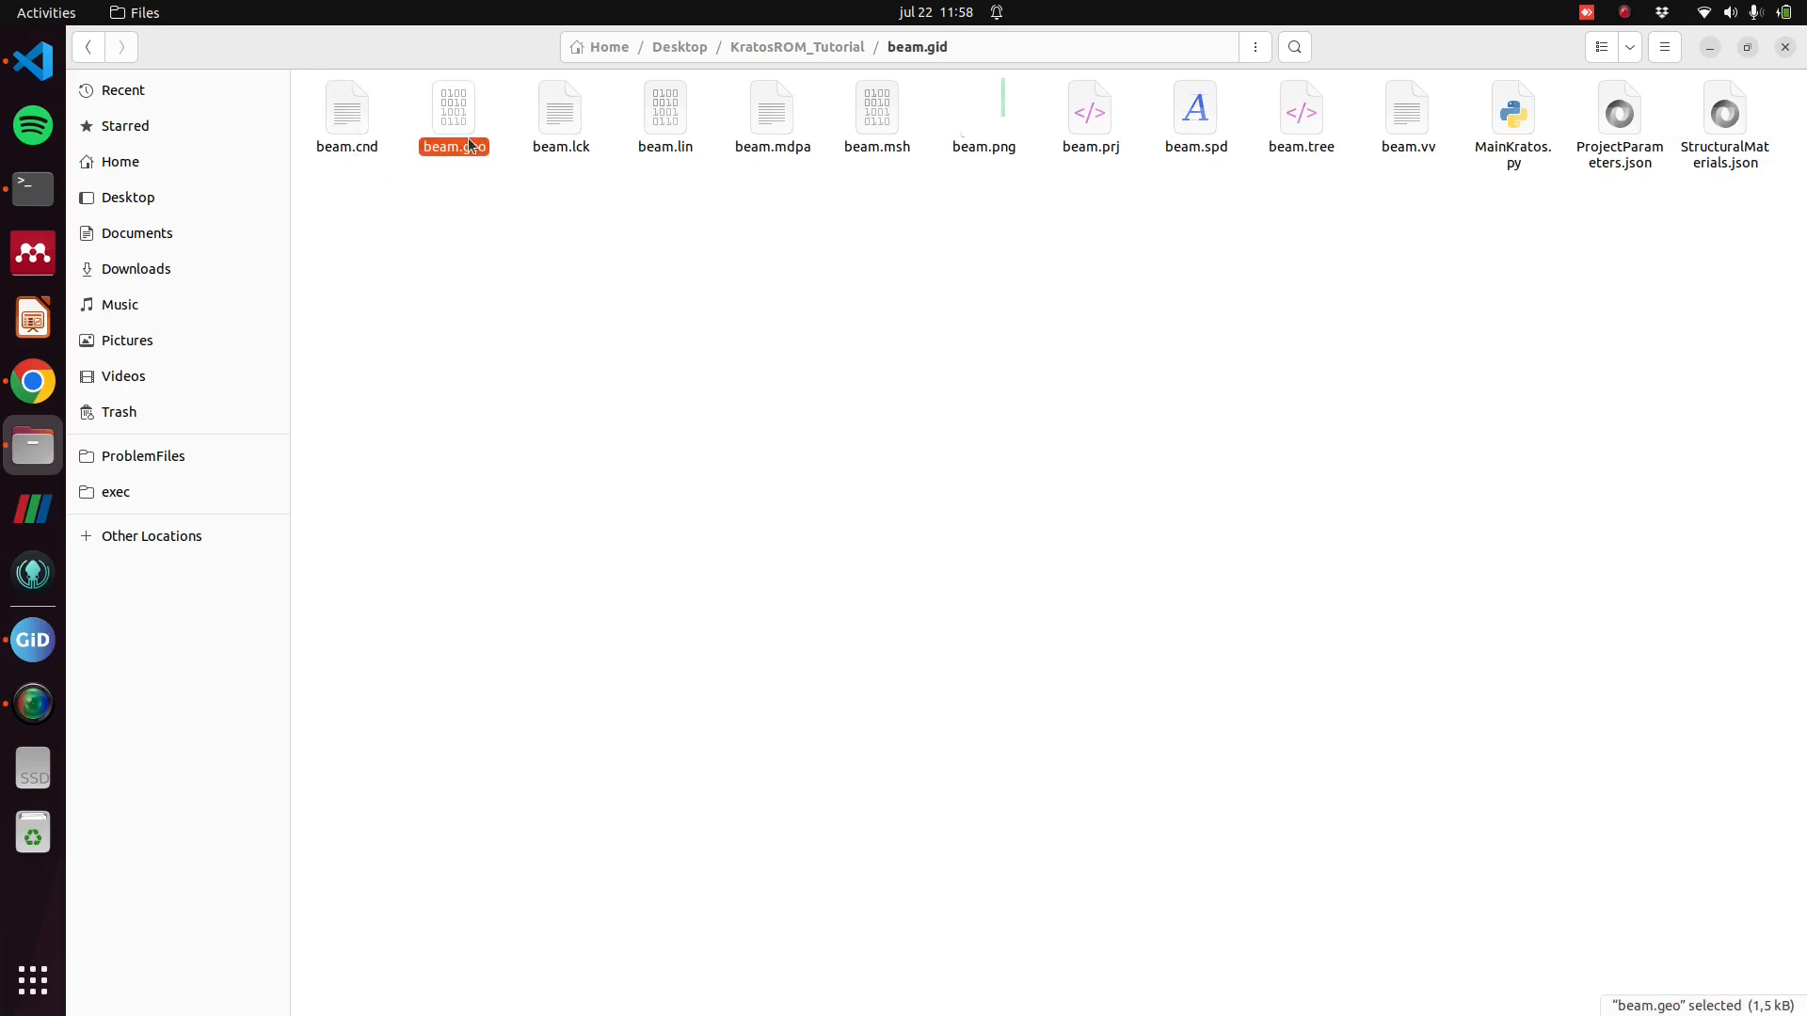
pyautogui.click(683, 205)
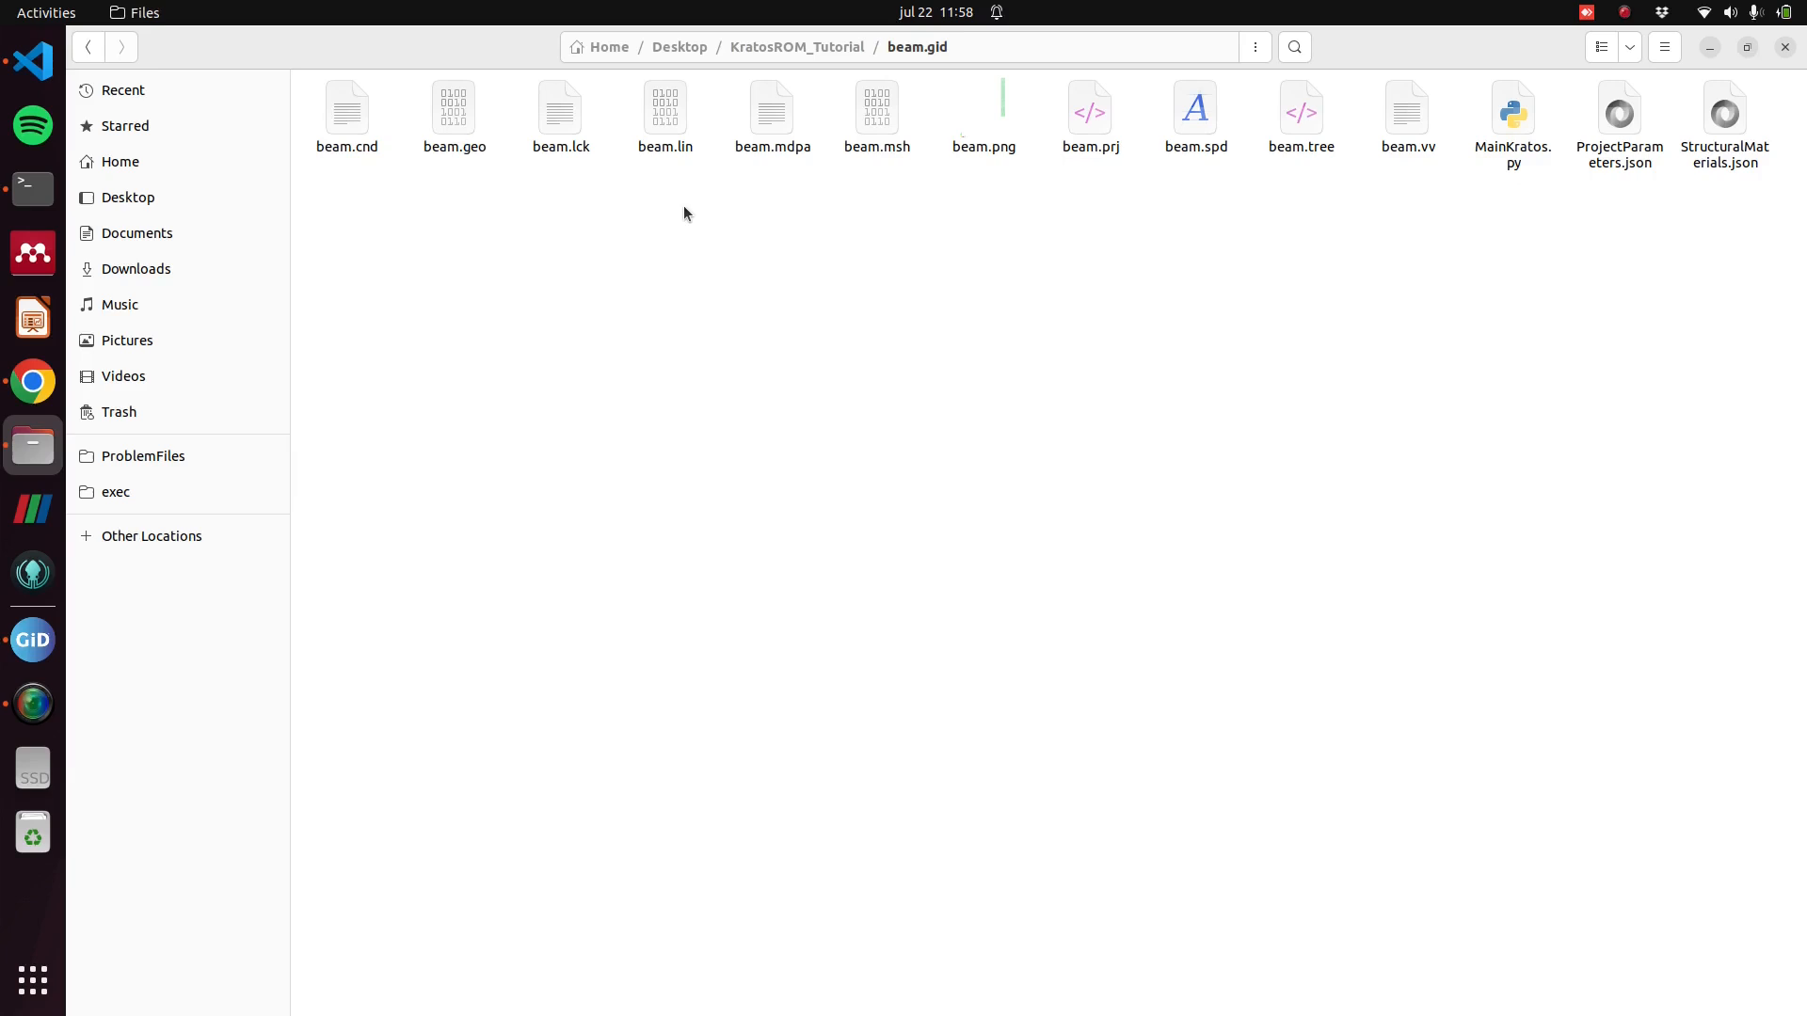
# Select beam.mdpa, MainKratos.py, ProjectParameters.json and StructuralMaterials.json together in the beam.gid folder.
pyautogui.click(774, 125)
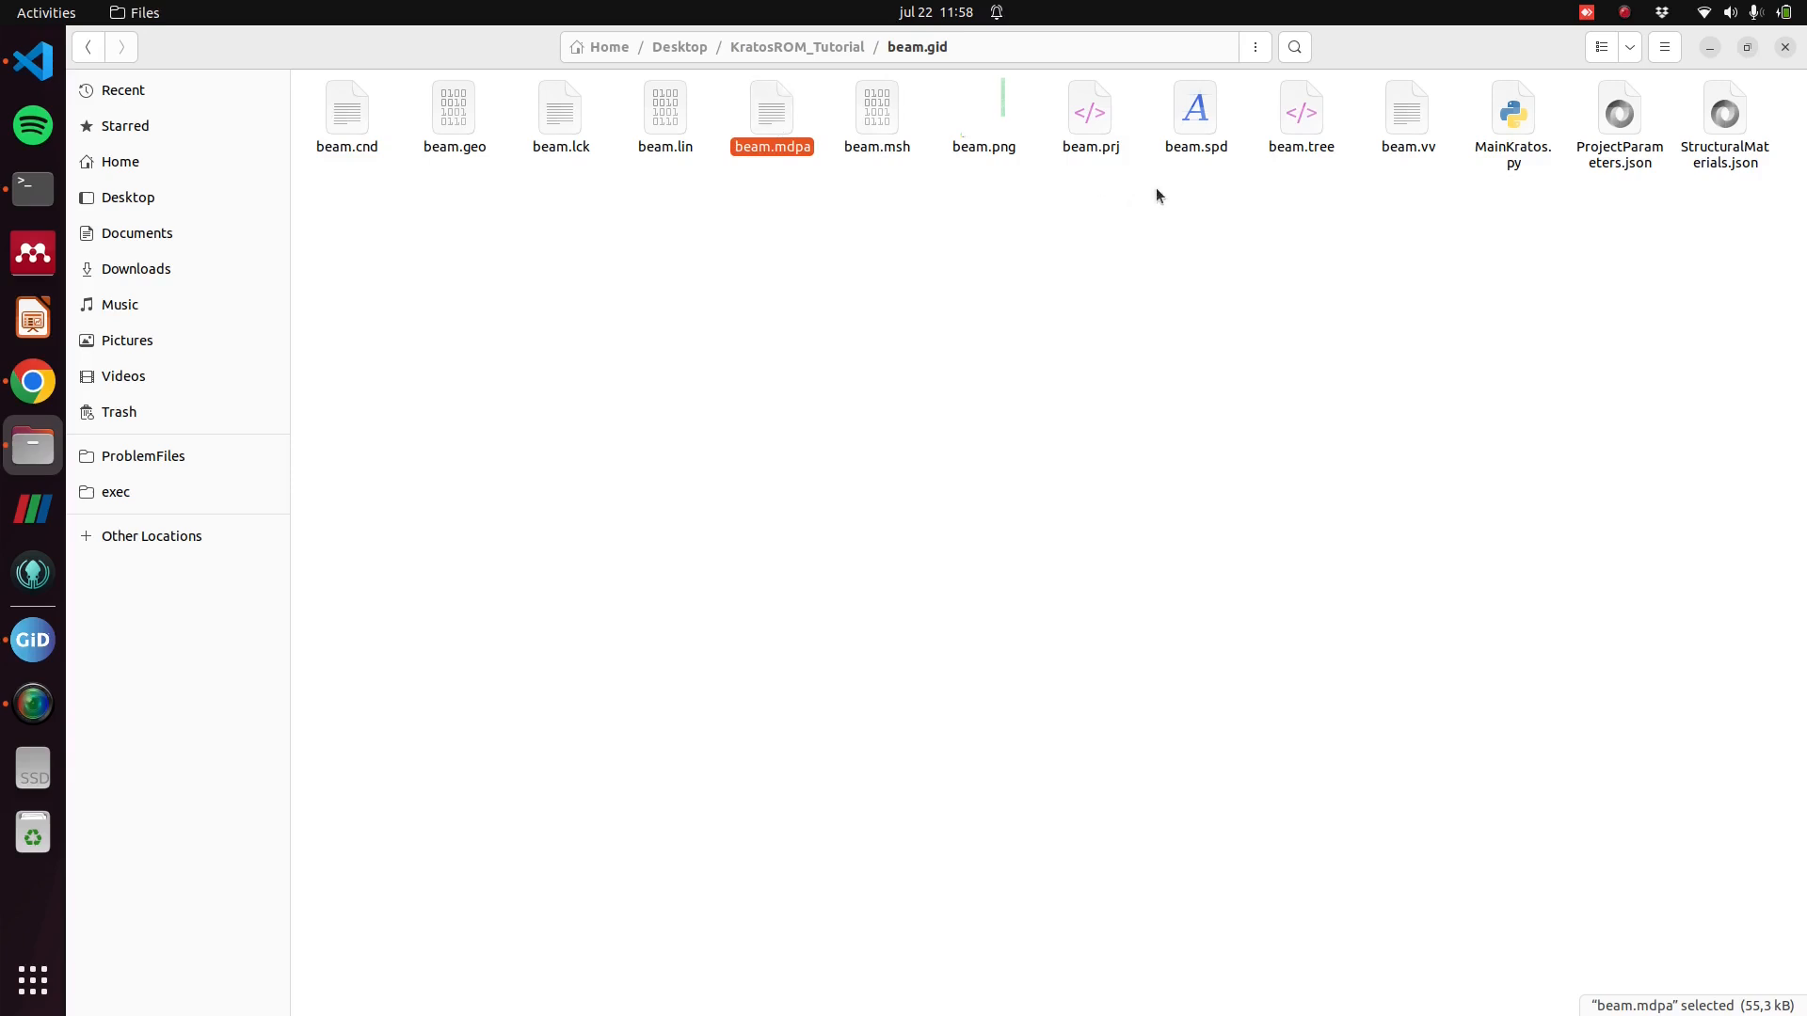
pyautogui.keyDown('ctrl'); pyautogui.click(1506, 150); pyautogui.keyUp('ctrl')
pyautogui.keyDown('ctrl'); pyautogui.click(1618, 153); pyautogui.keyUp('ctrl')
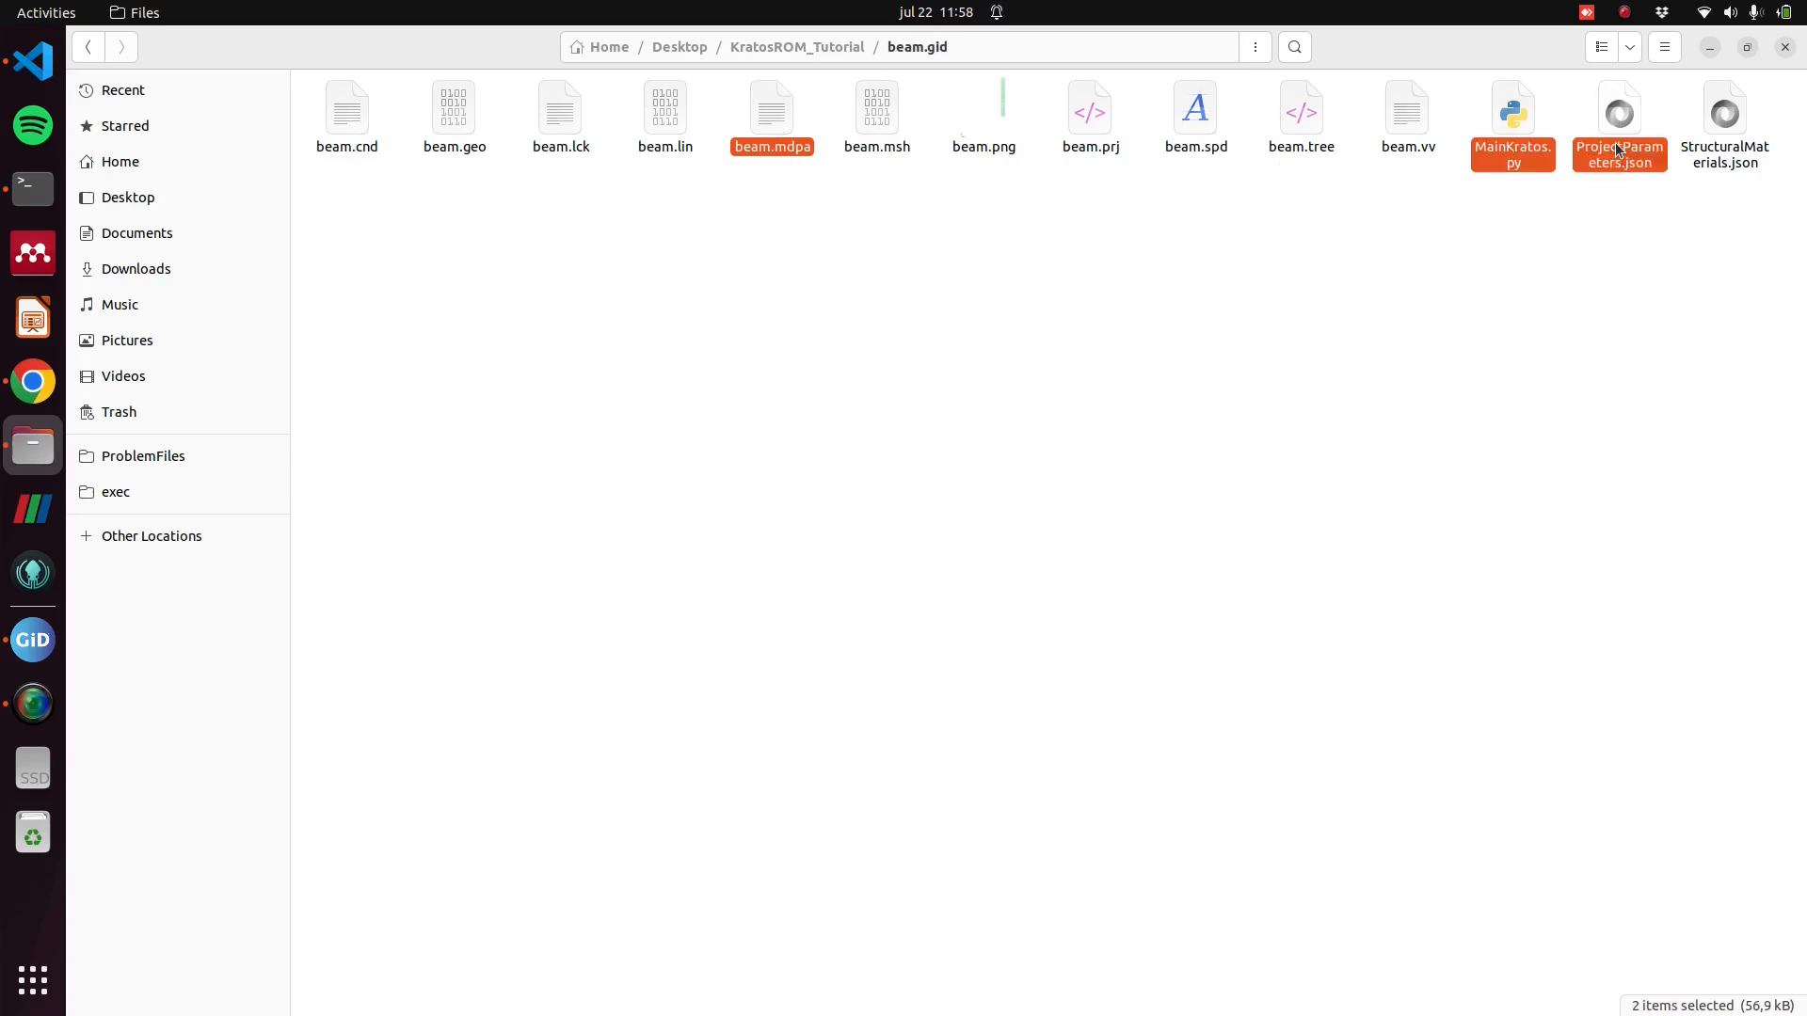
pyautogui.keyDown('ctrl'); pyautogui.click(1749, 155); pyautogui.keyUp('ctrl')
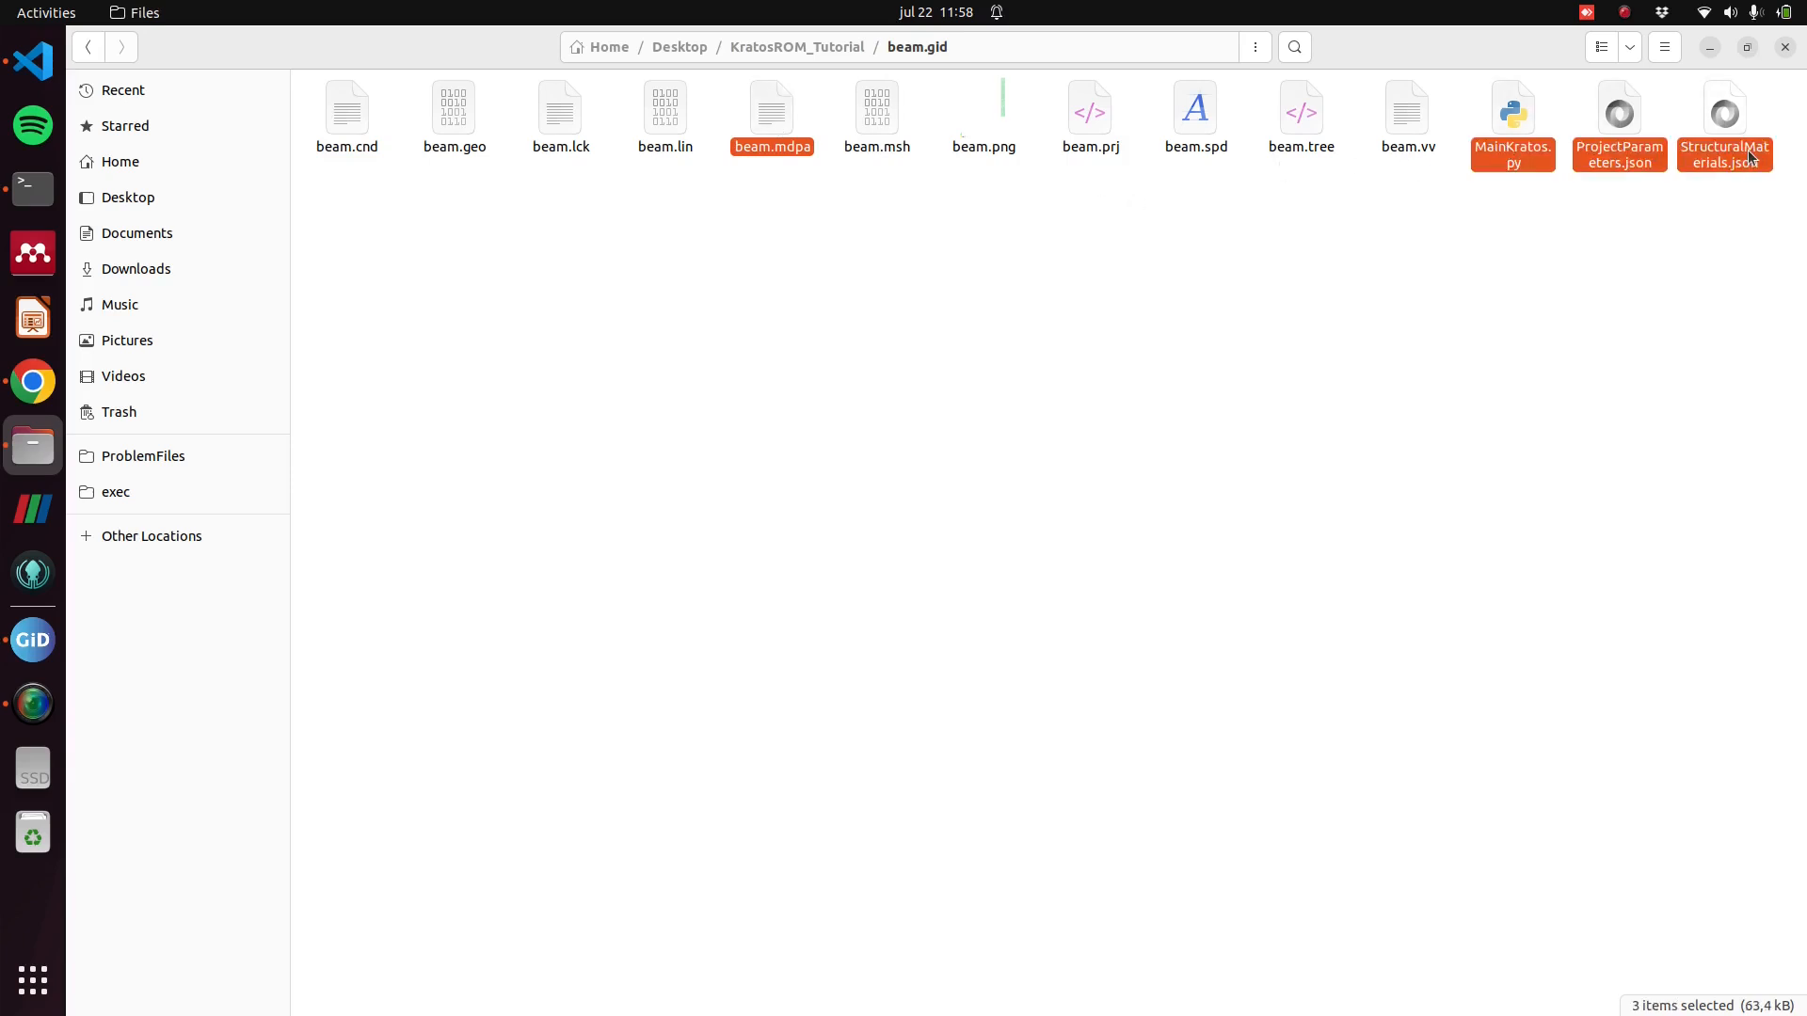
# Open a terminal in the beam.gid folder and run python3 MainKratos.py.
pyautogui.rightClick(1366, 366)
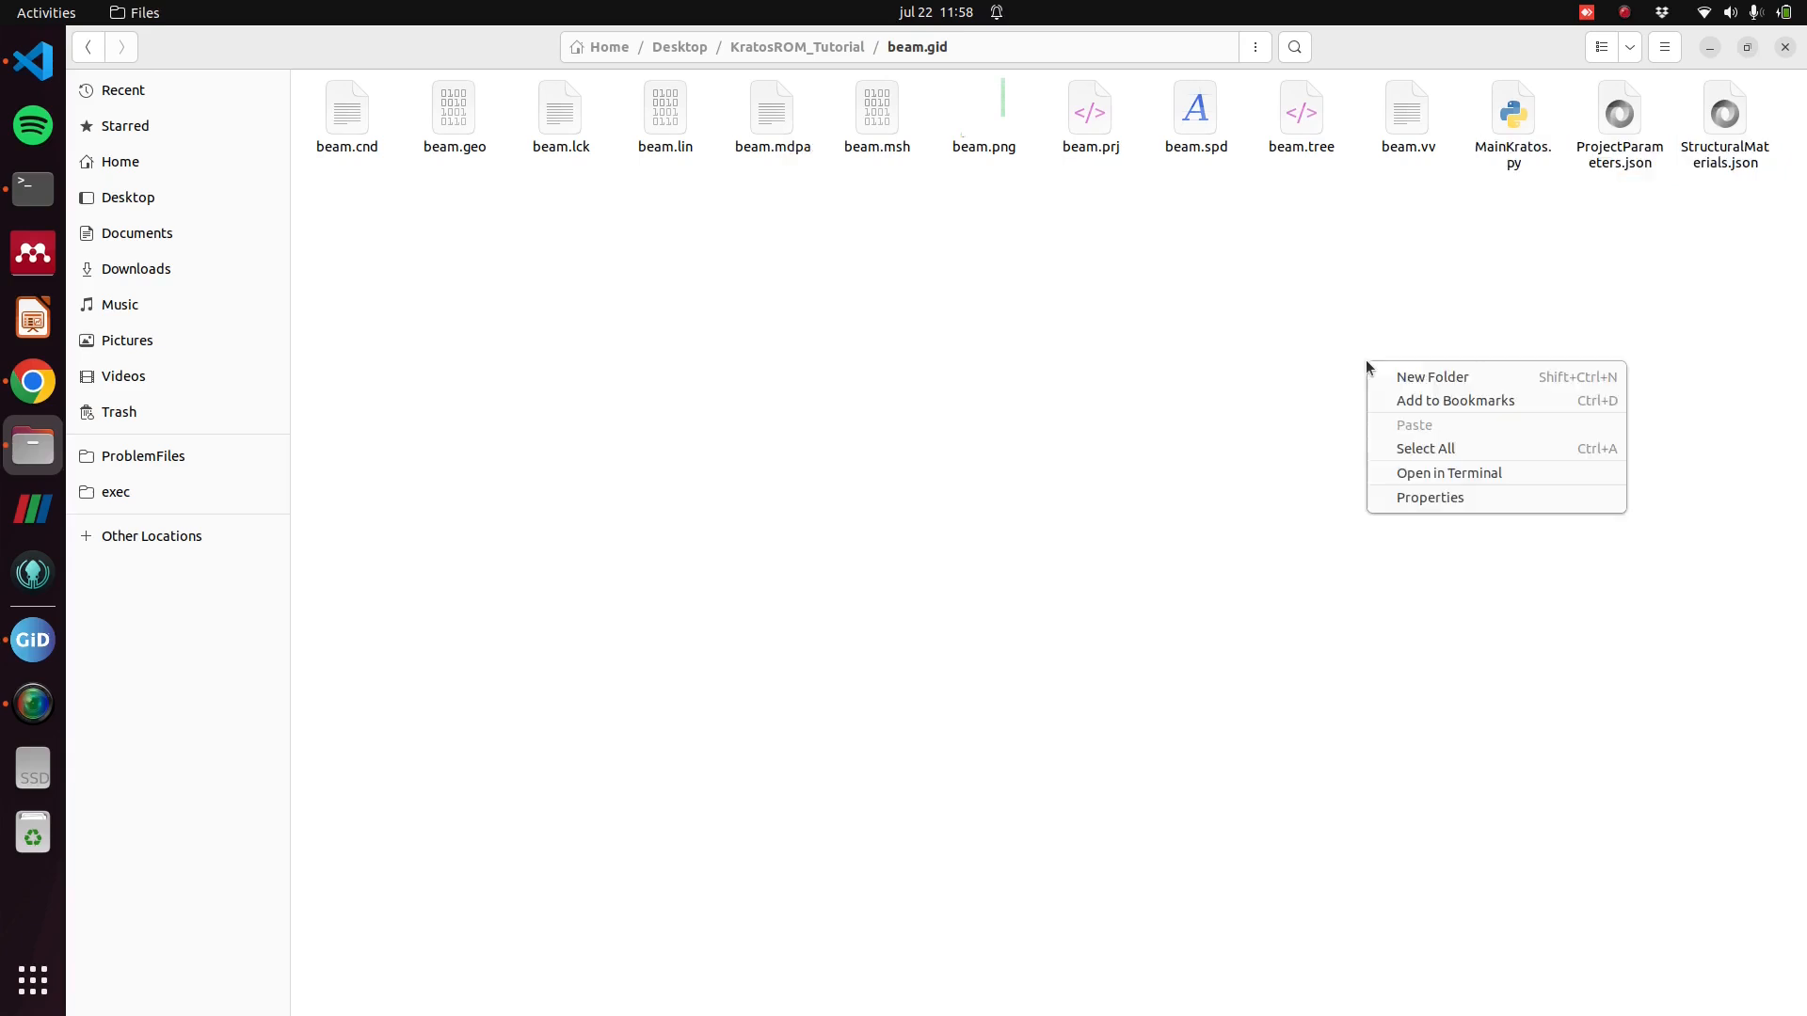
pyautogui.click(1419, 472)
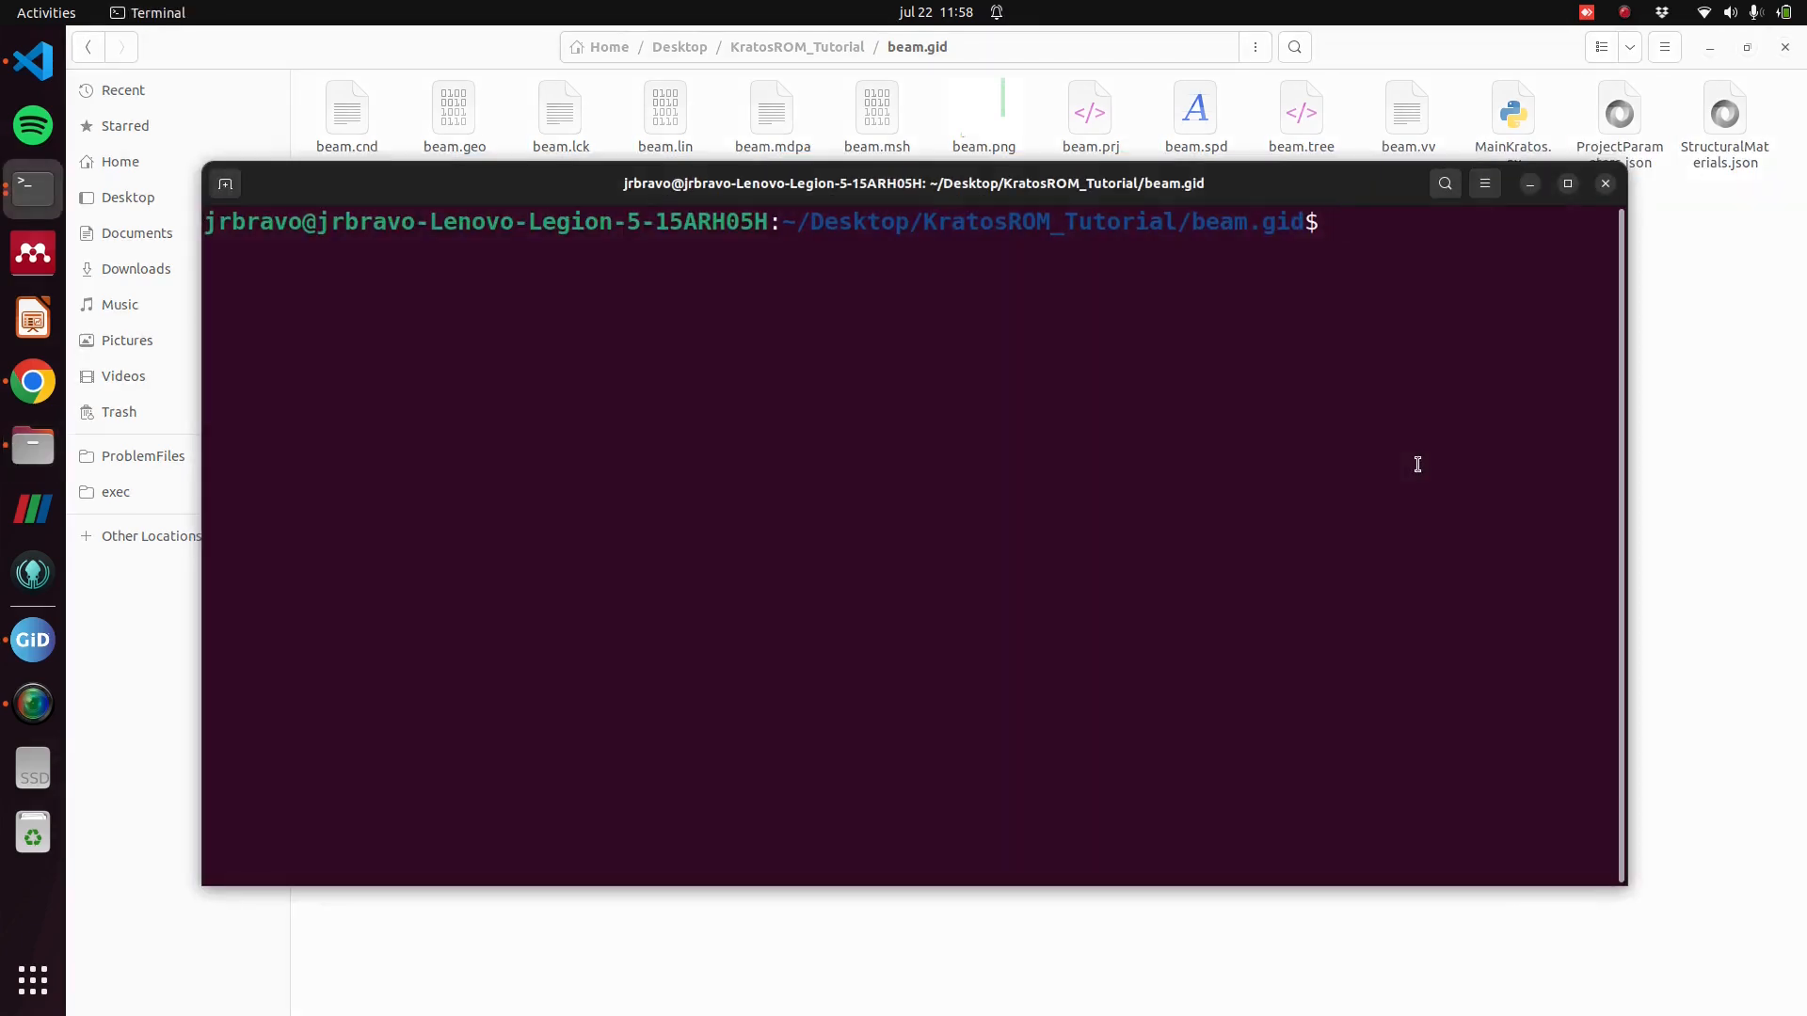
pyautogui.write('python3 MainKratos.py')
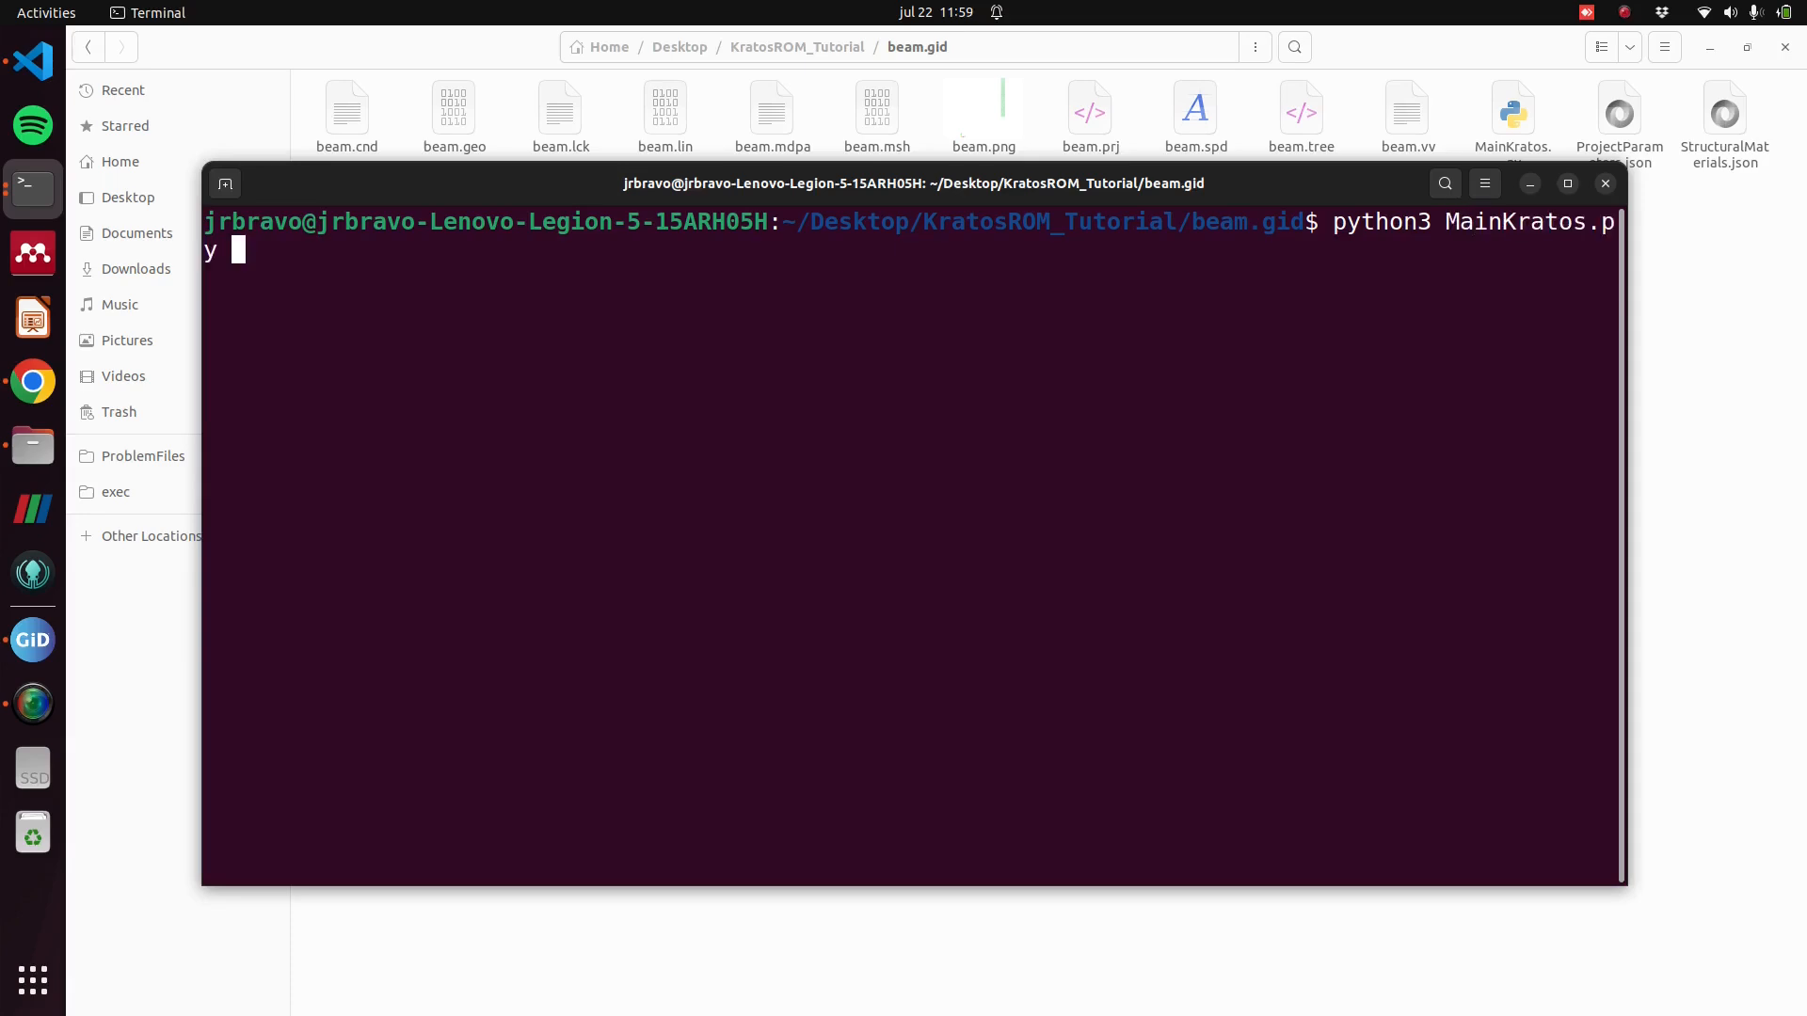
pyautogui.press('Return')
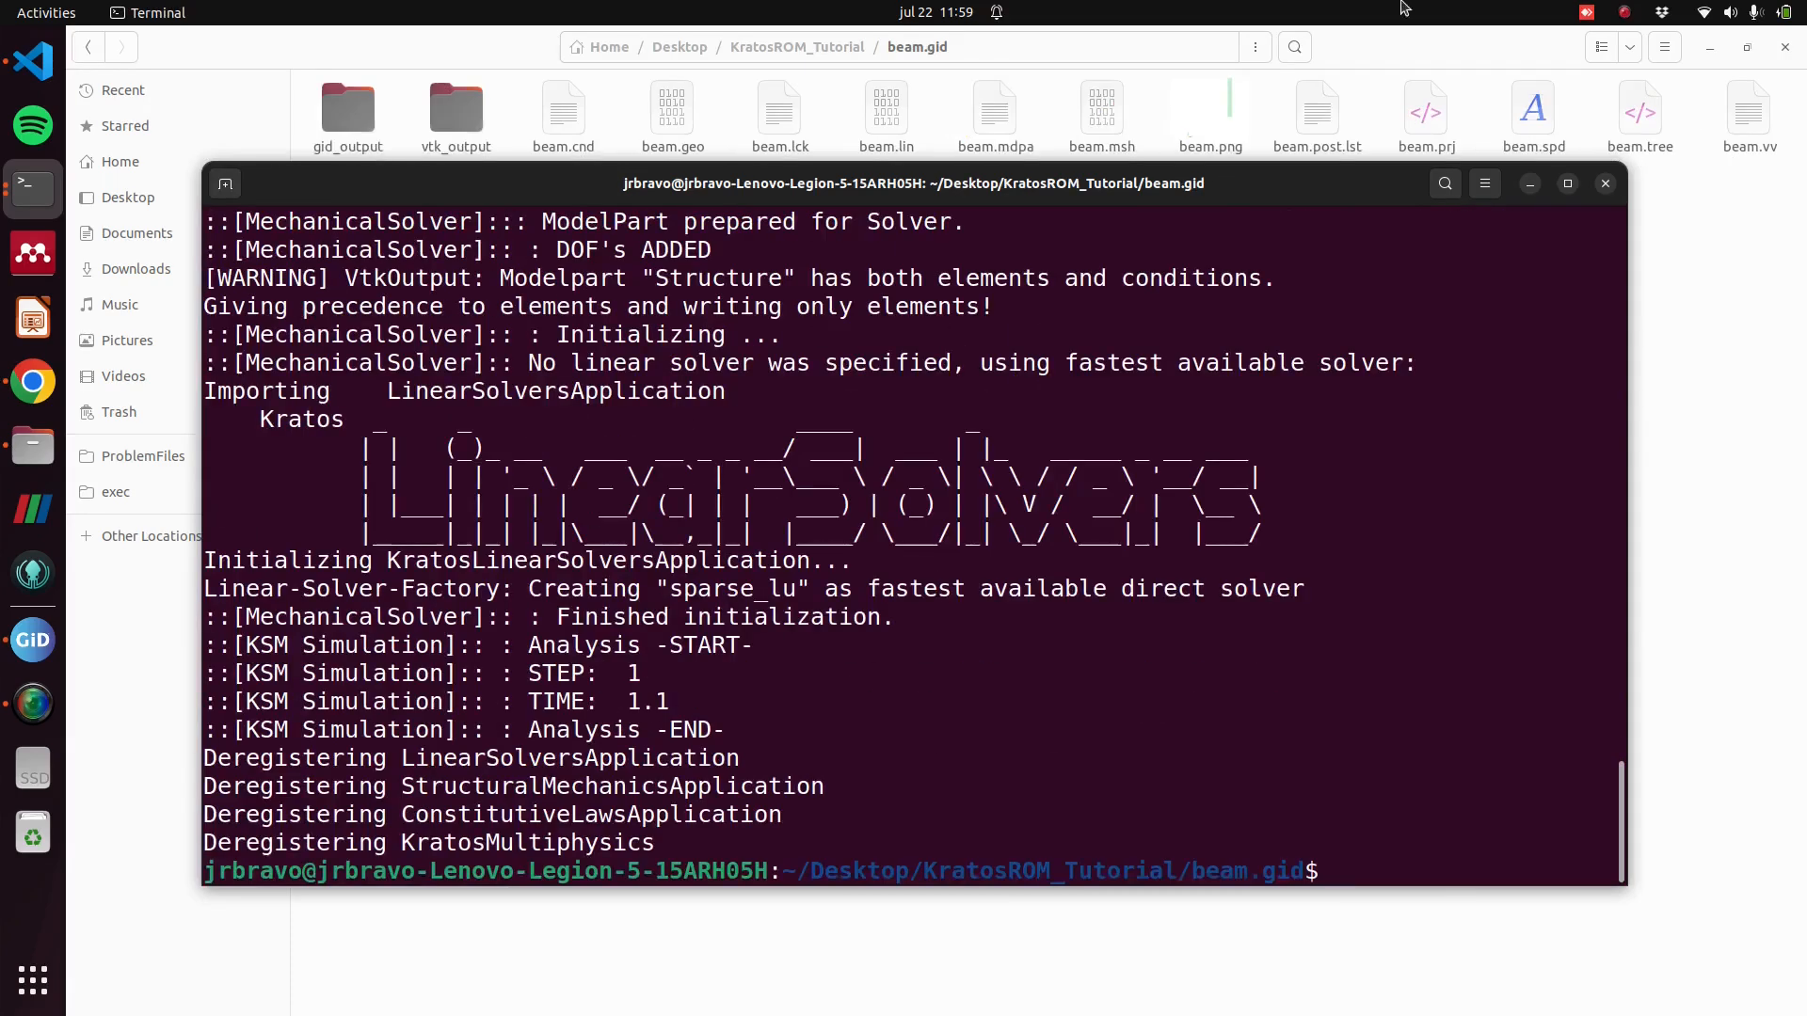
pyautogui.moveTo(1255, 189); pyautogui.dragTo(1284, 228)
pyautogui.press('Up')
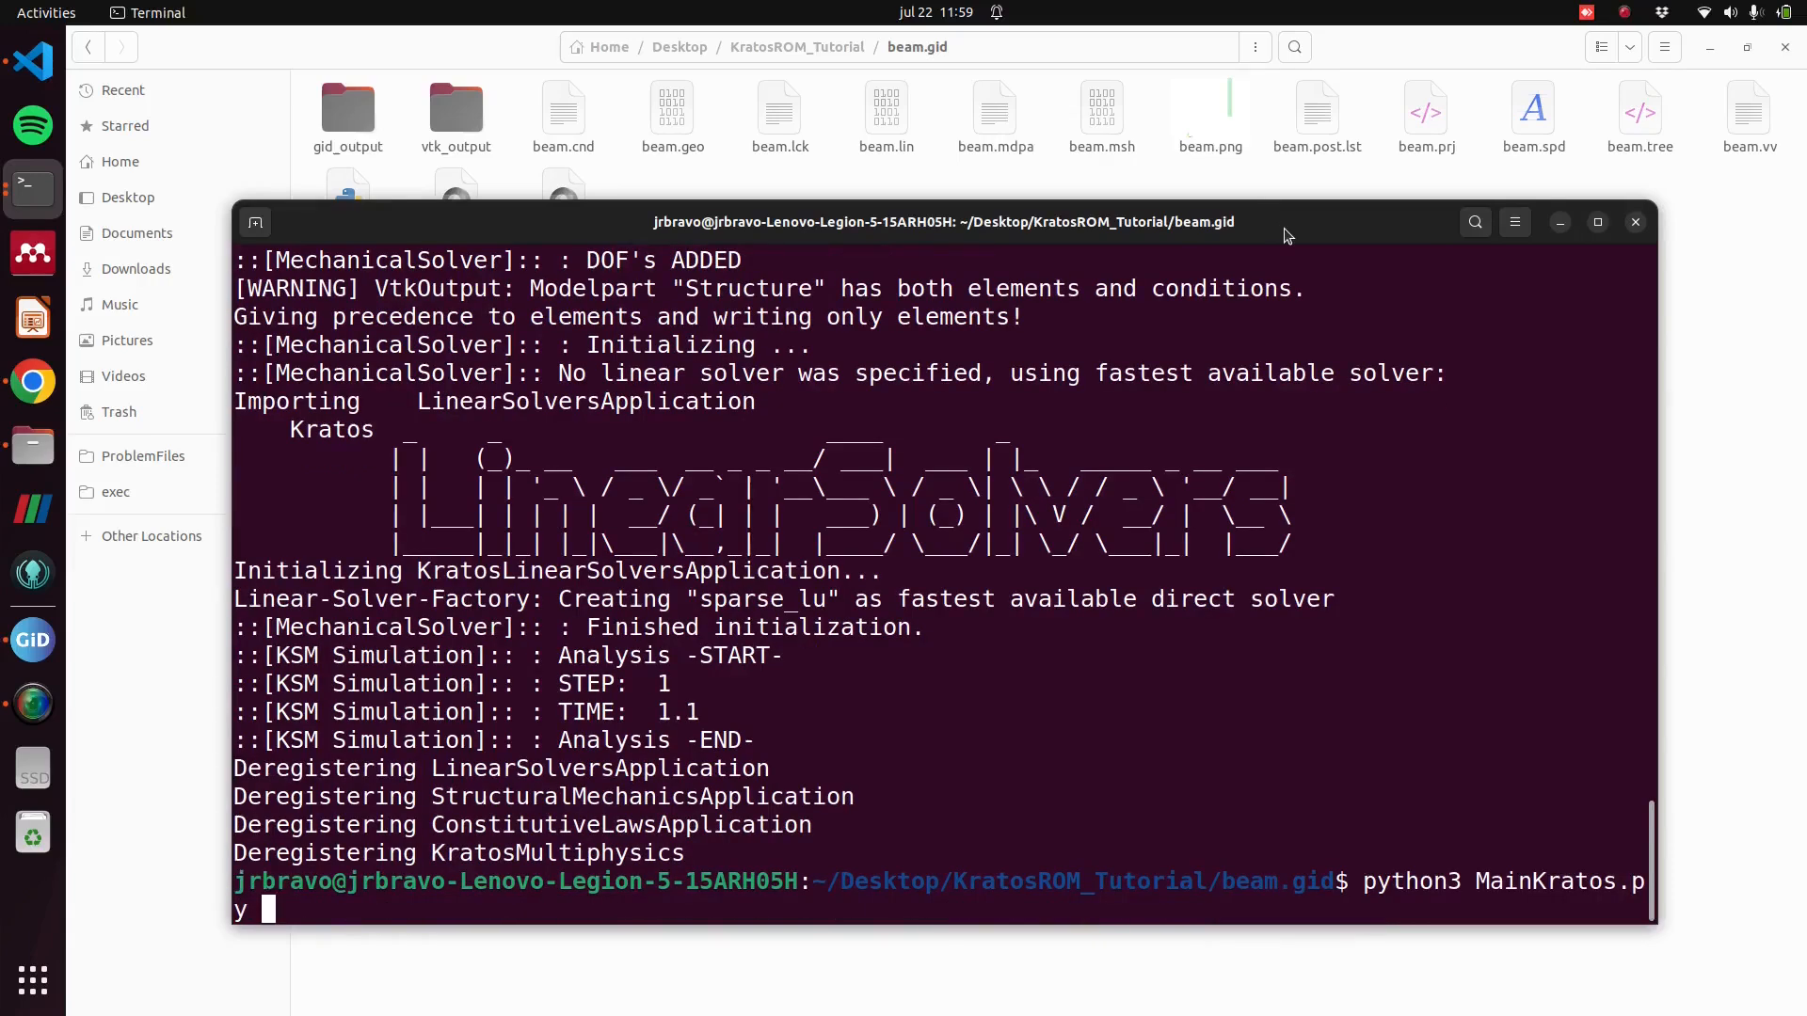
pyautogui.press('Down')
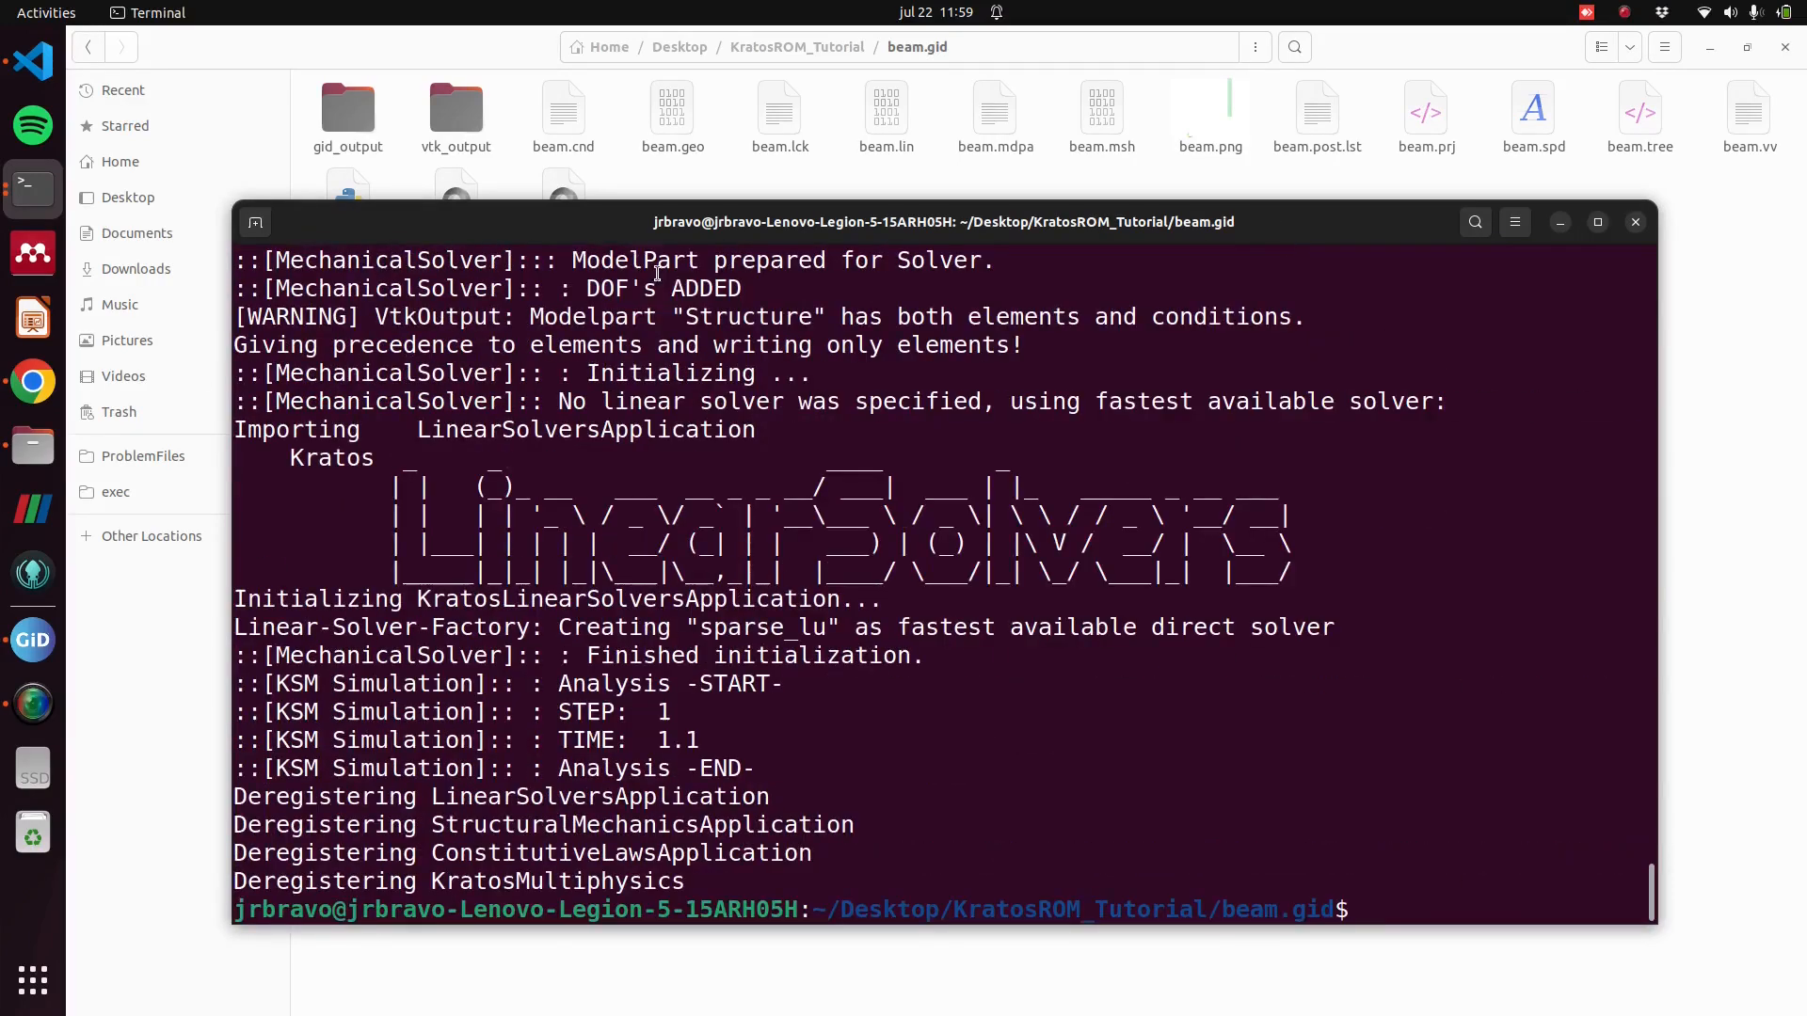
# Switch to GiD, enter postprocessing of the beam project and display a contour fill of the |DISPLACEMENT| magnitude.
pyautogui.click(33, 640)
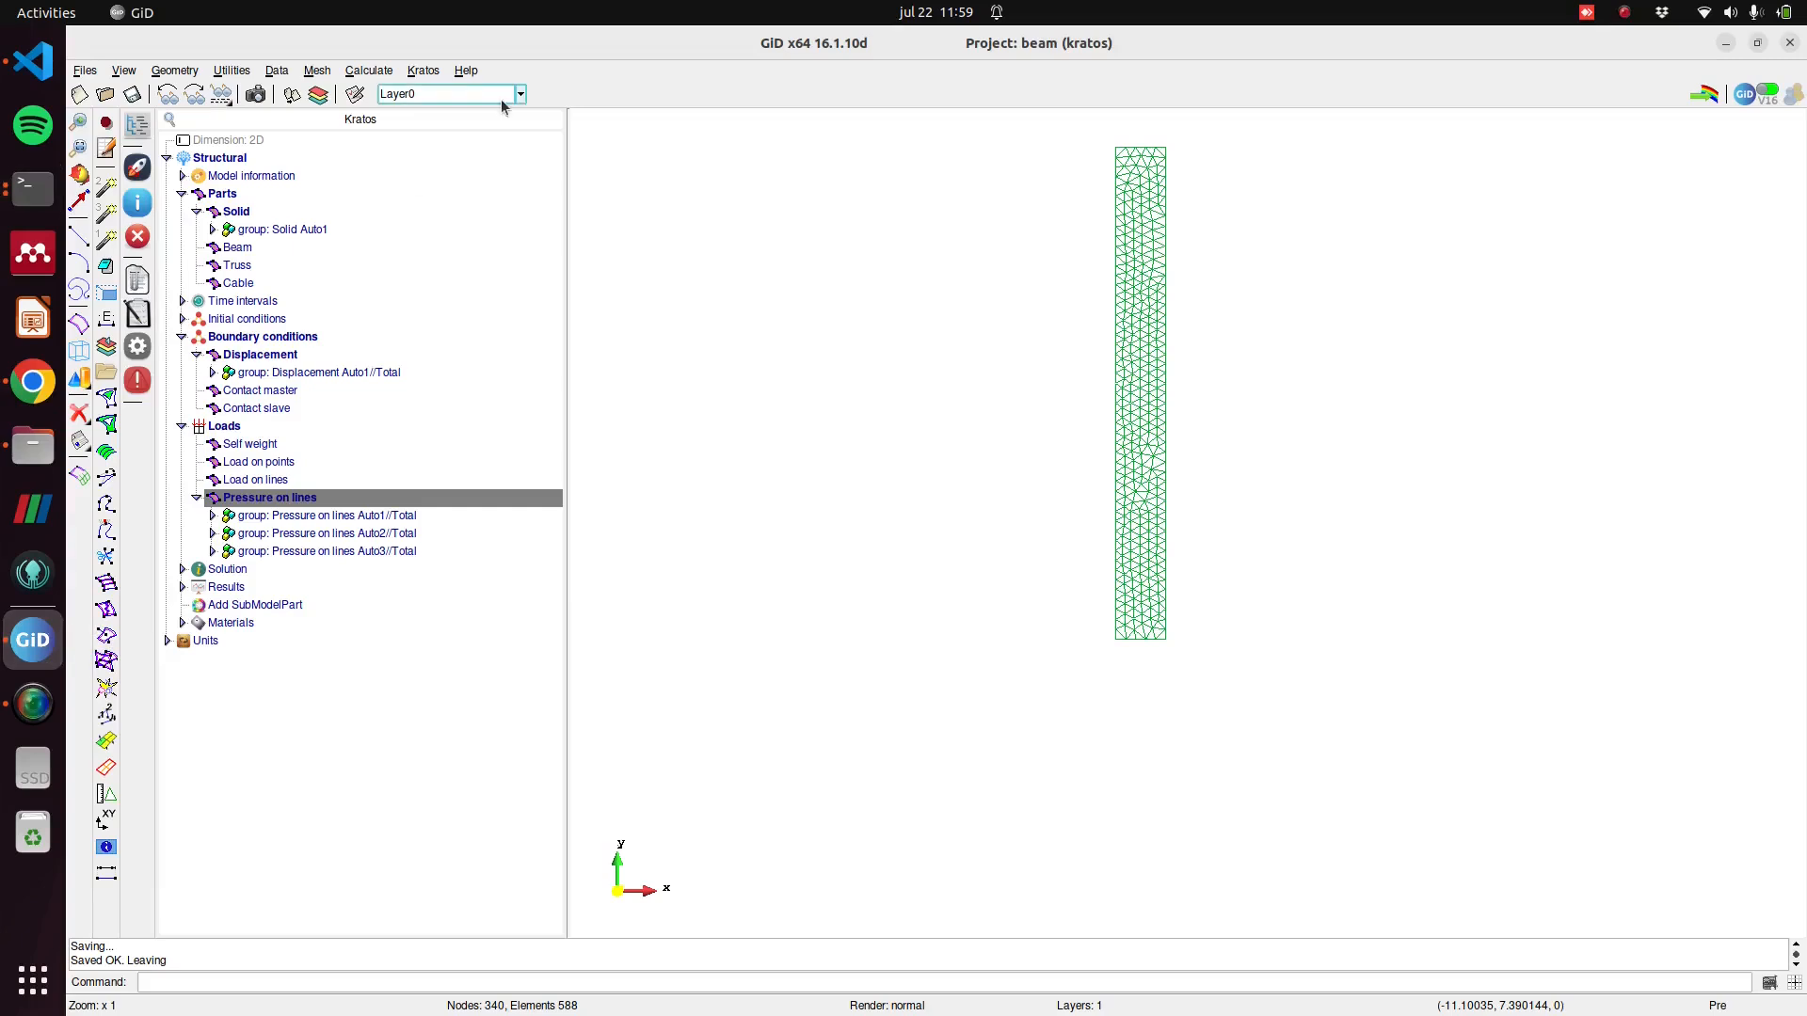
pyautogui.click(1710, 97)
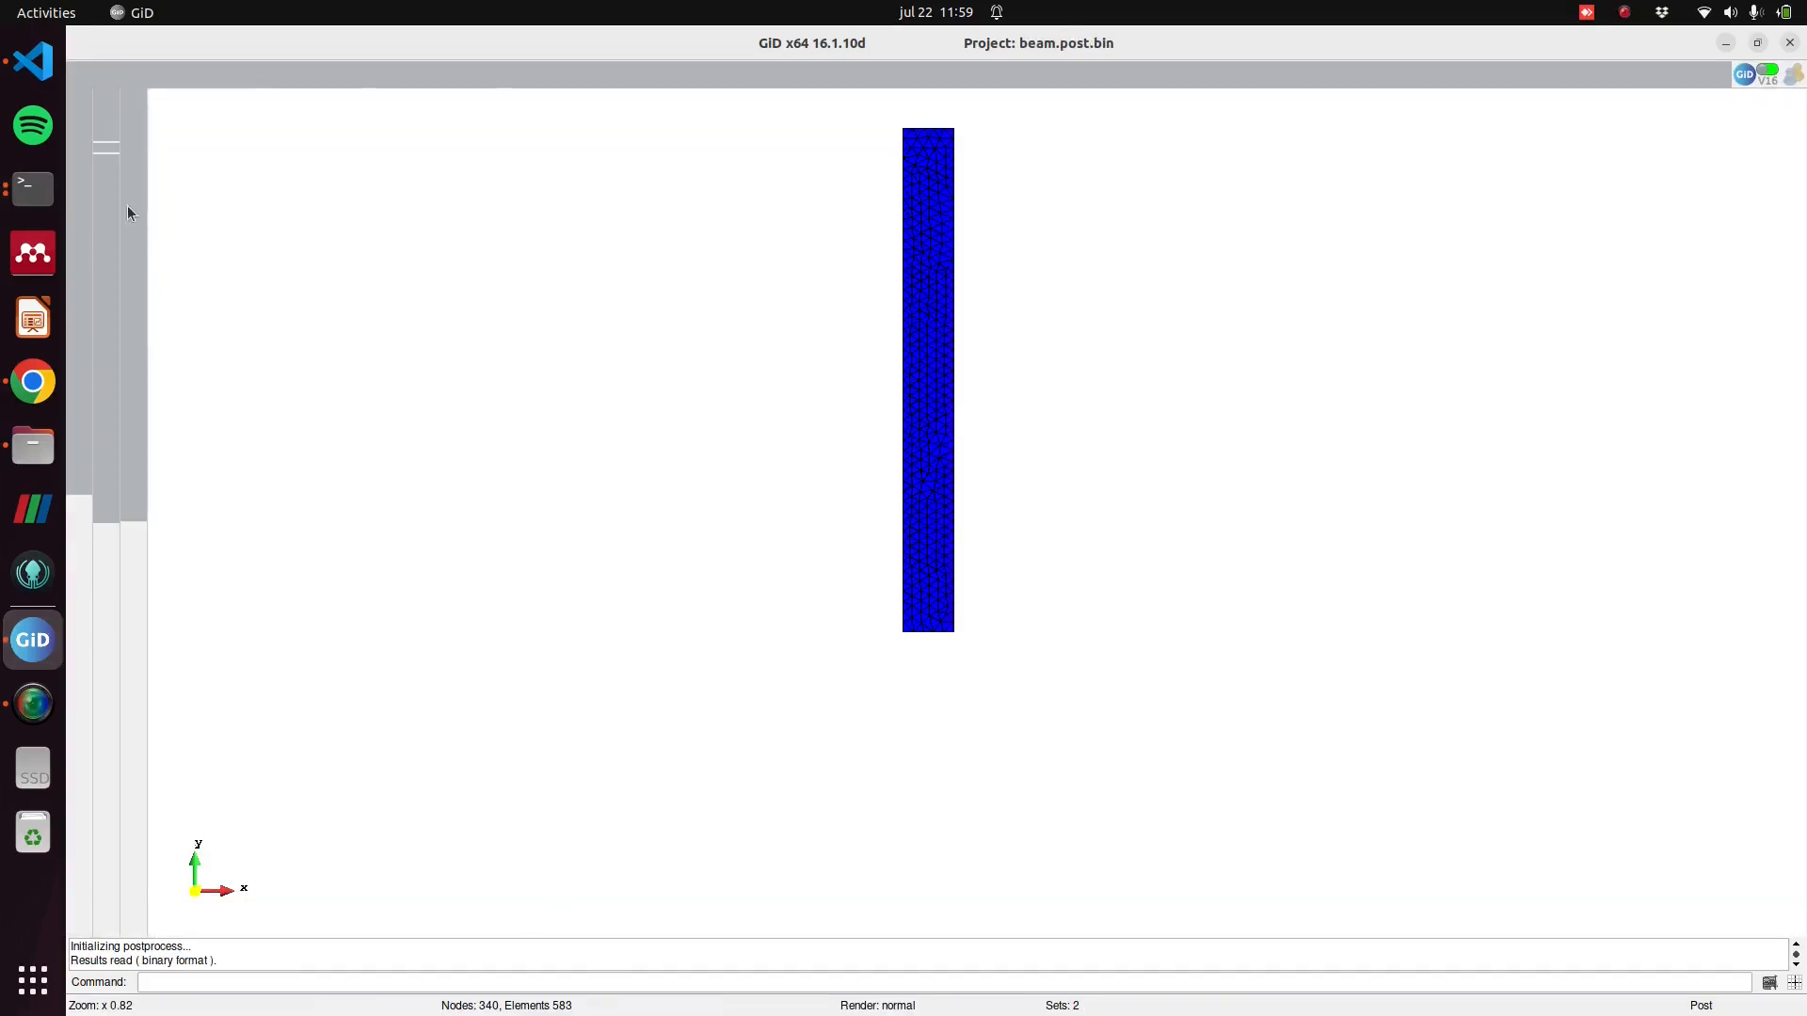
pyautogui.click(135, 192)
pyautogui.moveTo(236, 189)
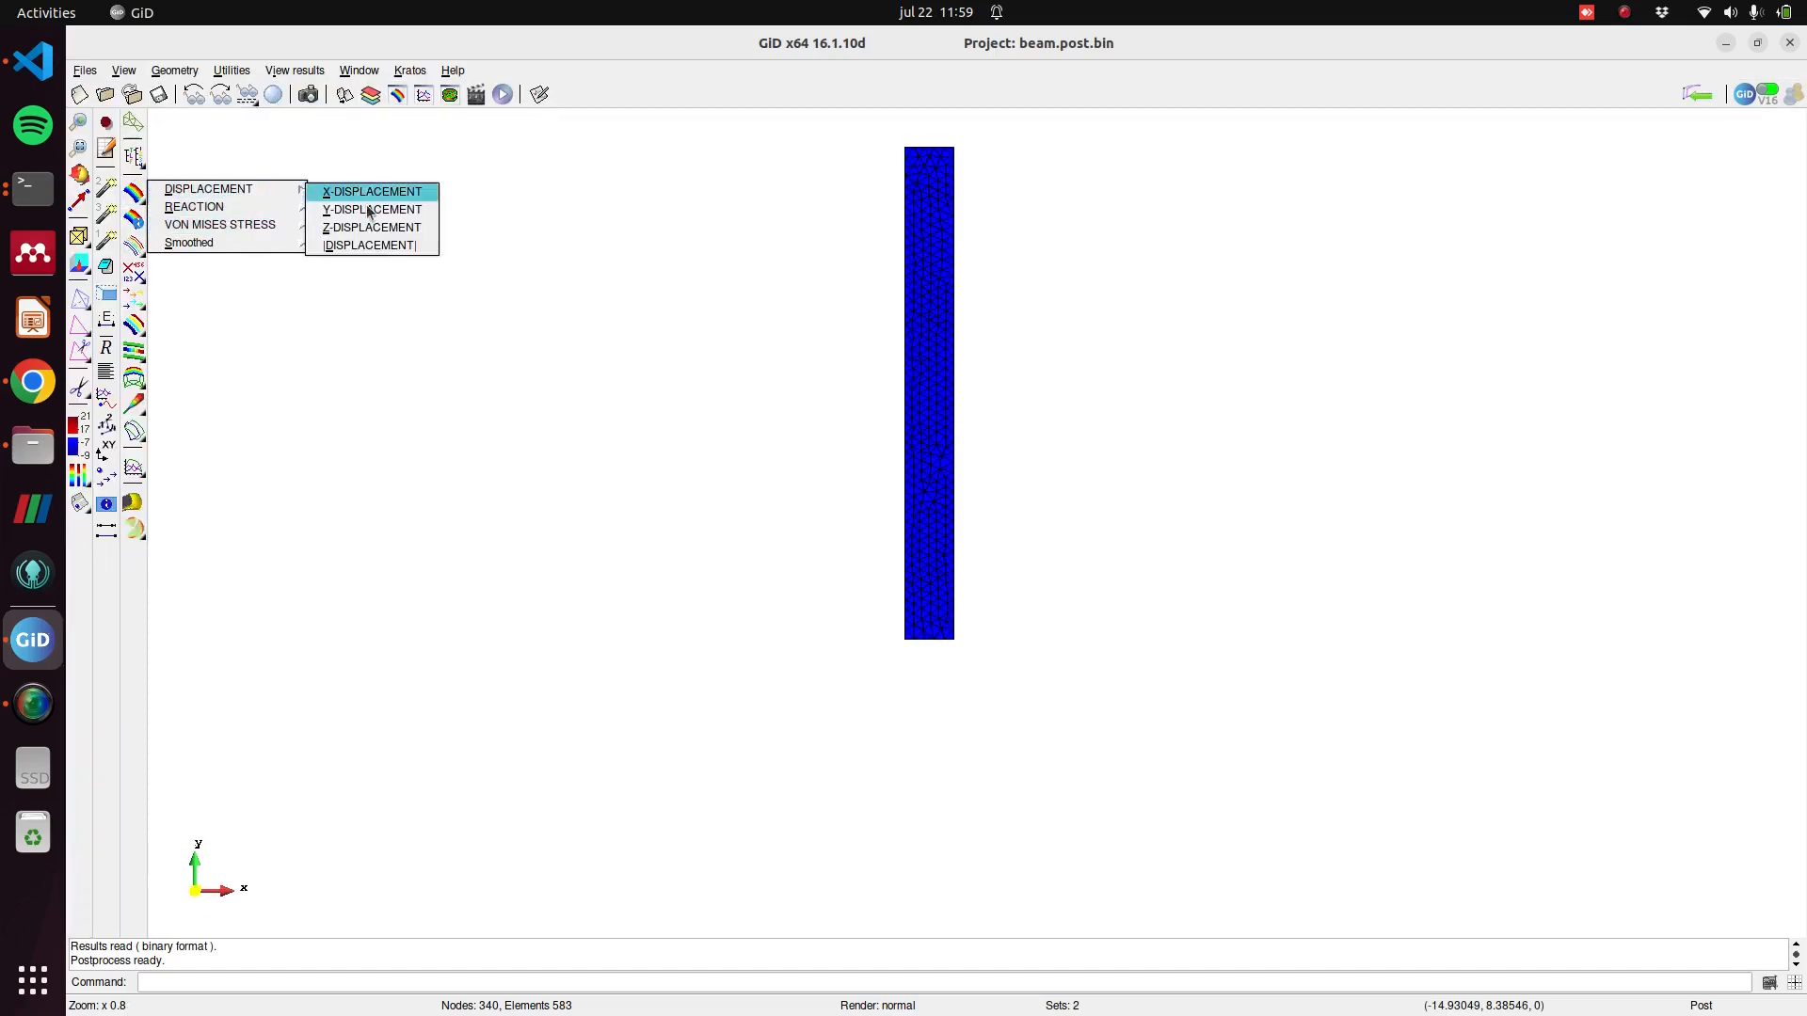
pyautogui.click(372, 244)
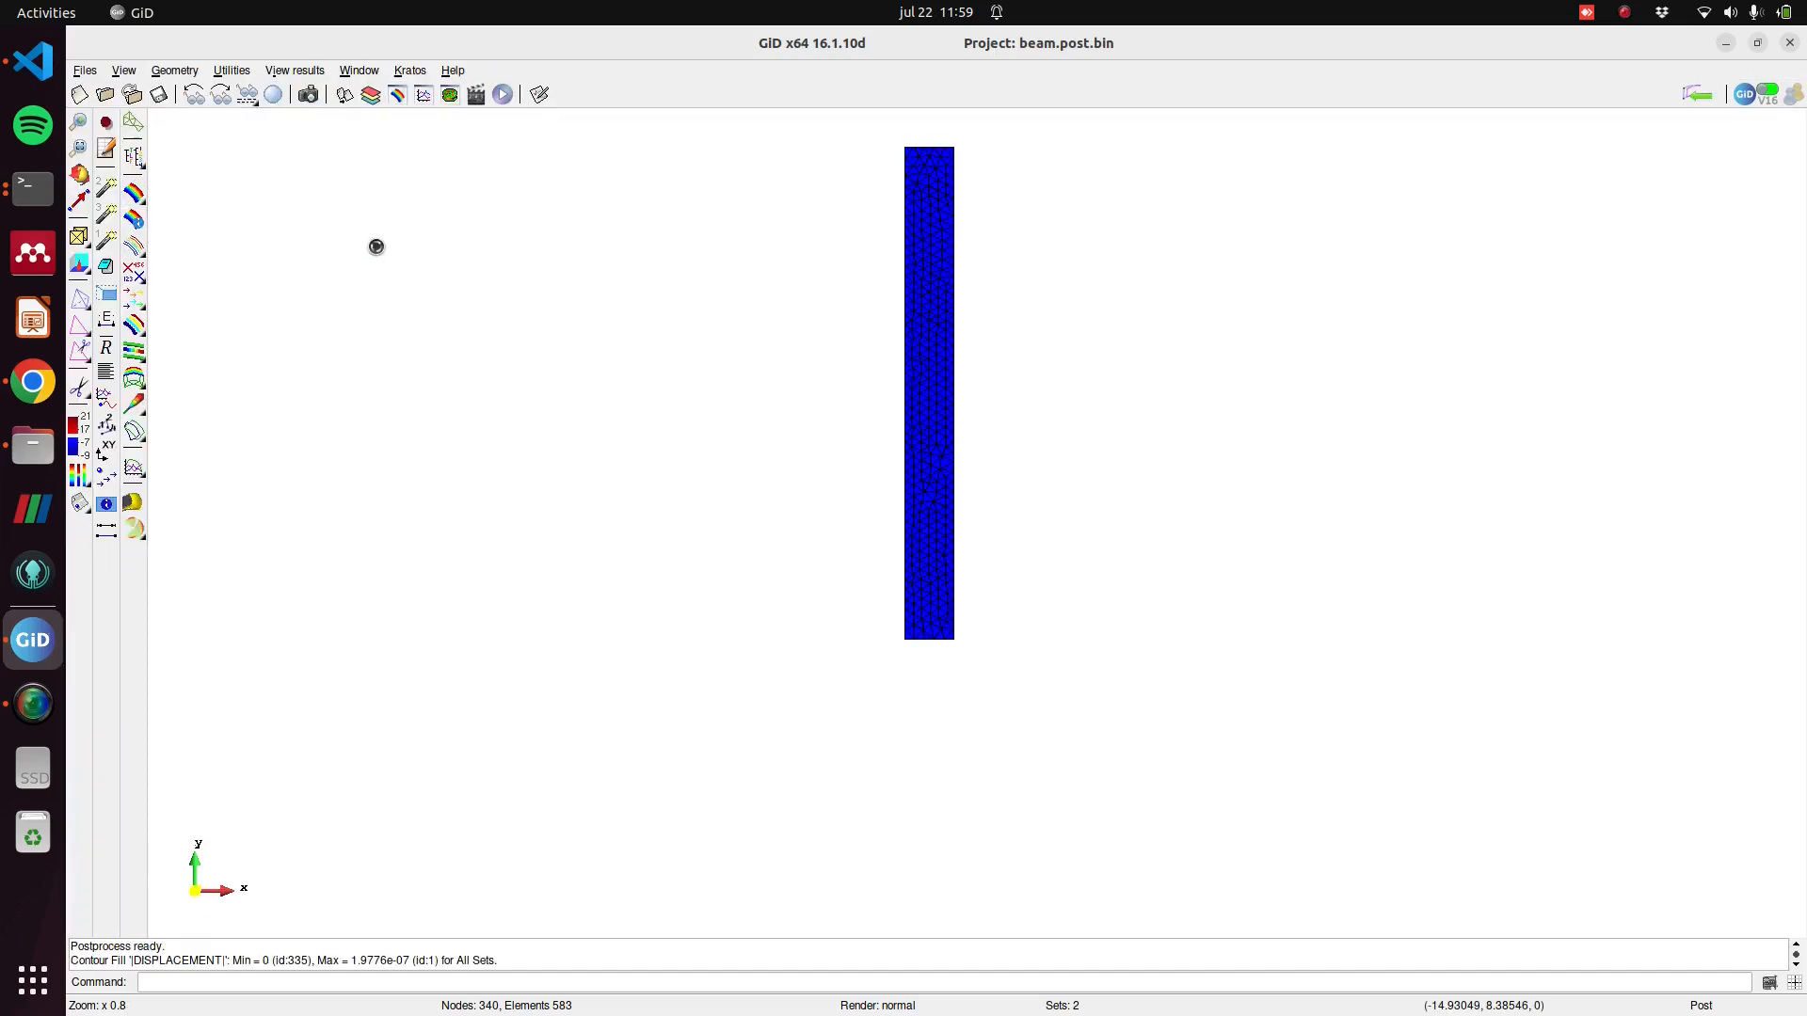
# Deform the beam mesh by DISPLACEMENT and play the animation, then close GiD and the beam.gid terminal.
pyautogui.click(141, 433)
pyautogui.click(208, 426)
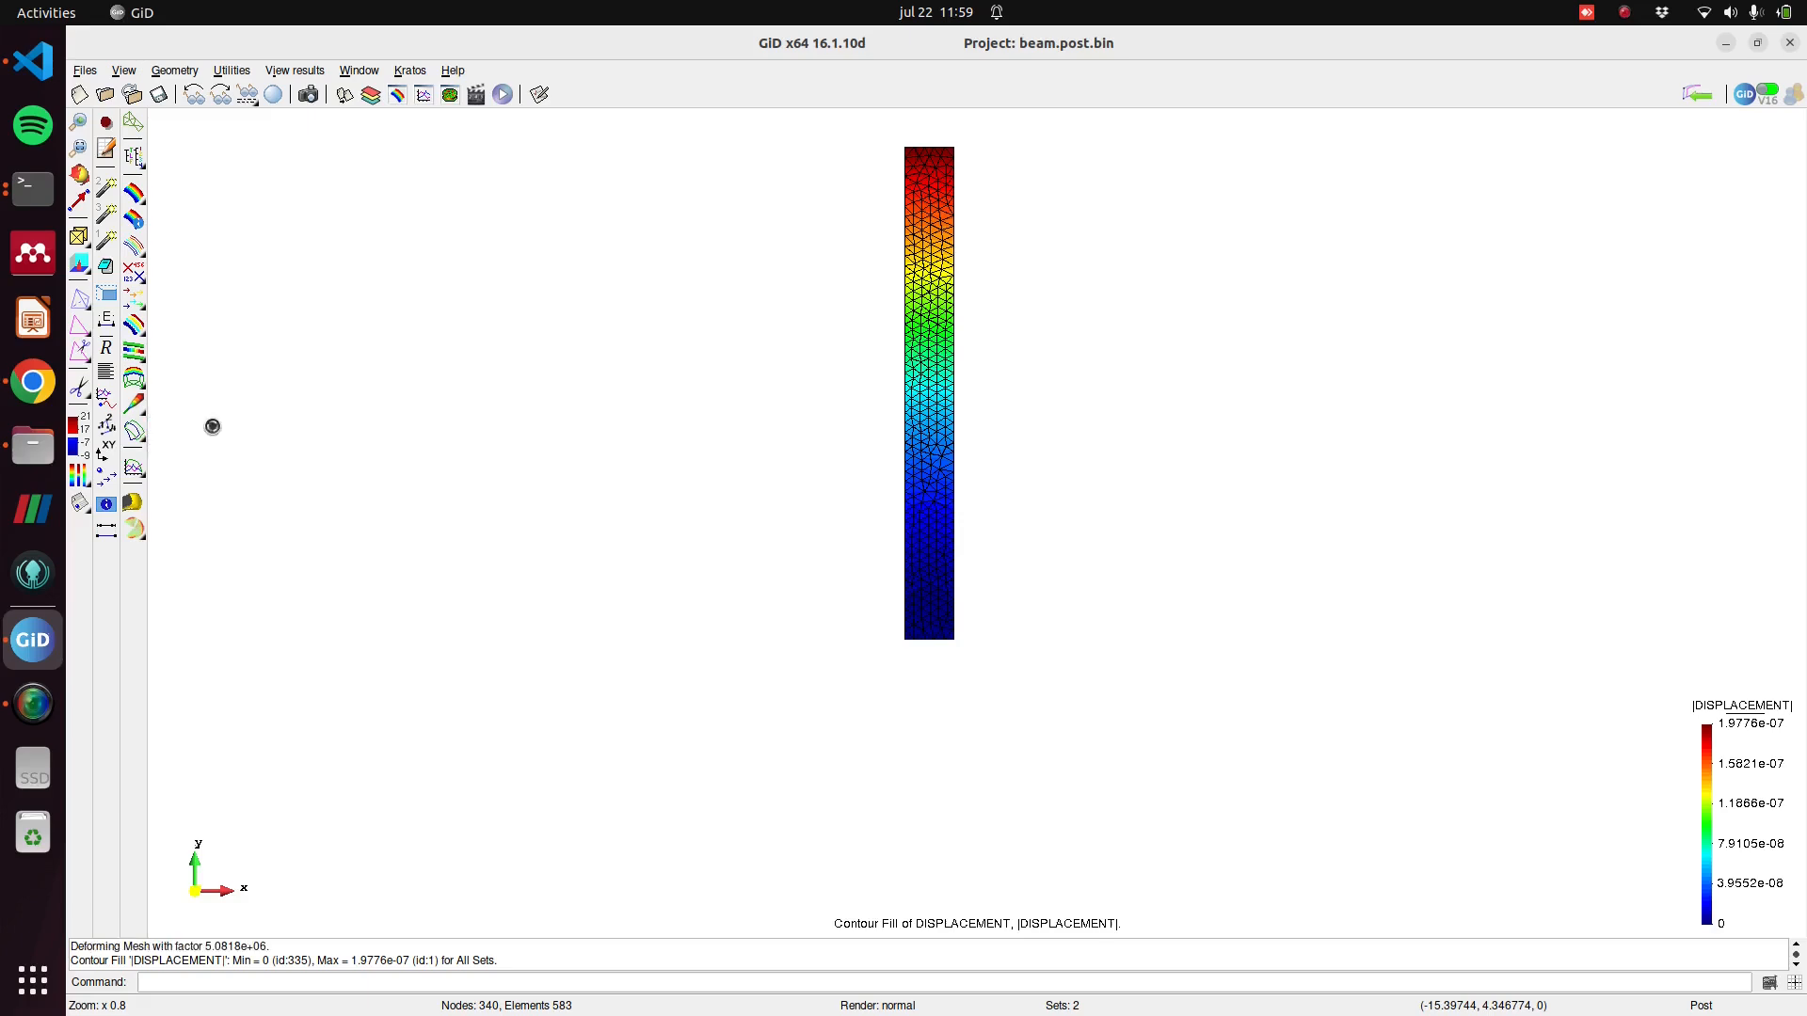
pyautogui.click(505, 95)
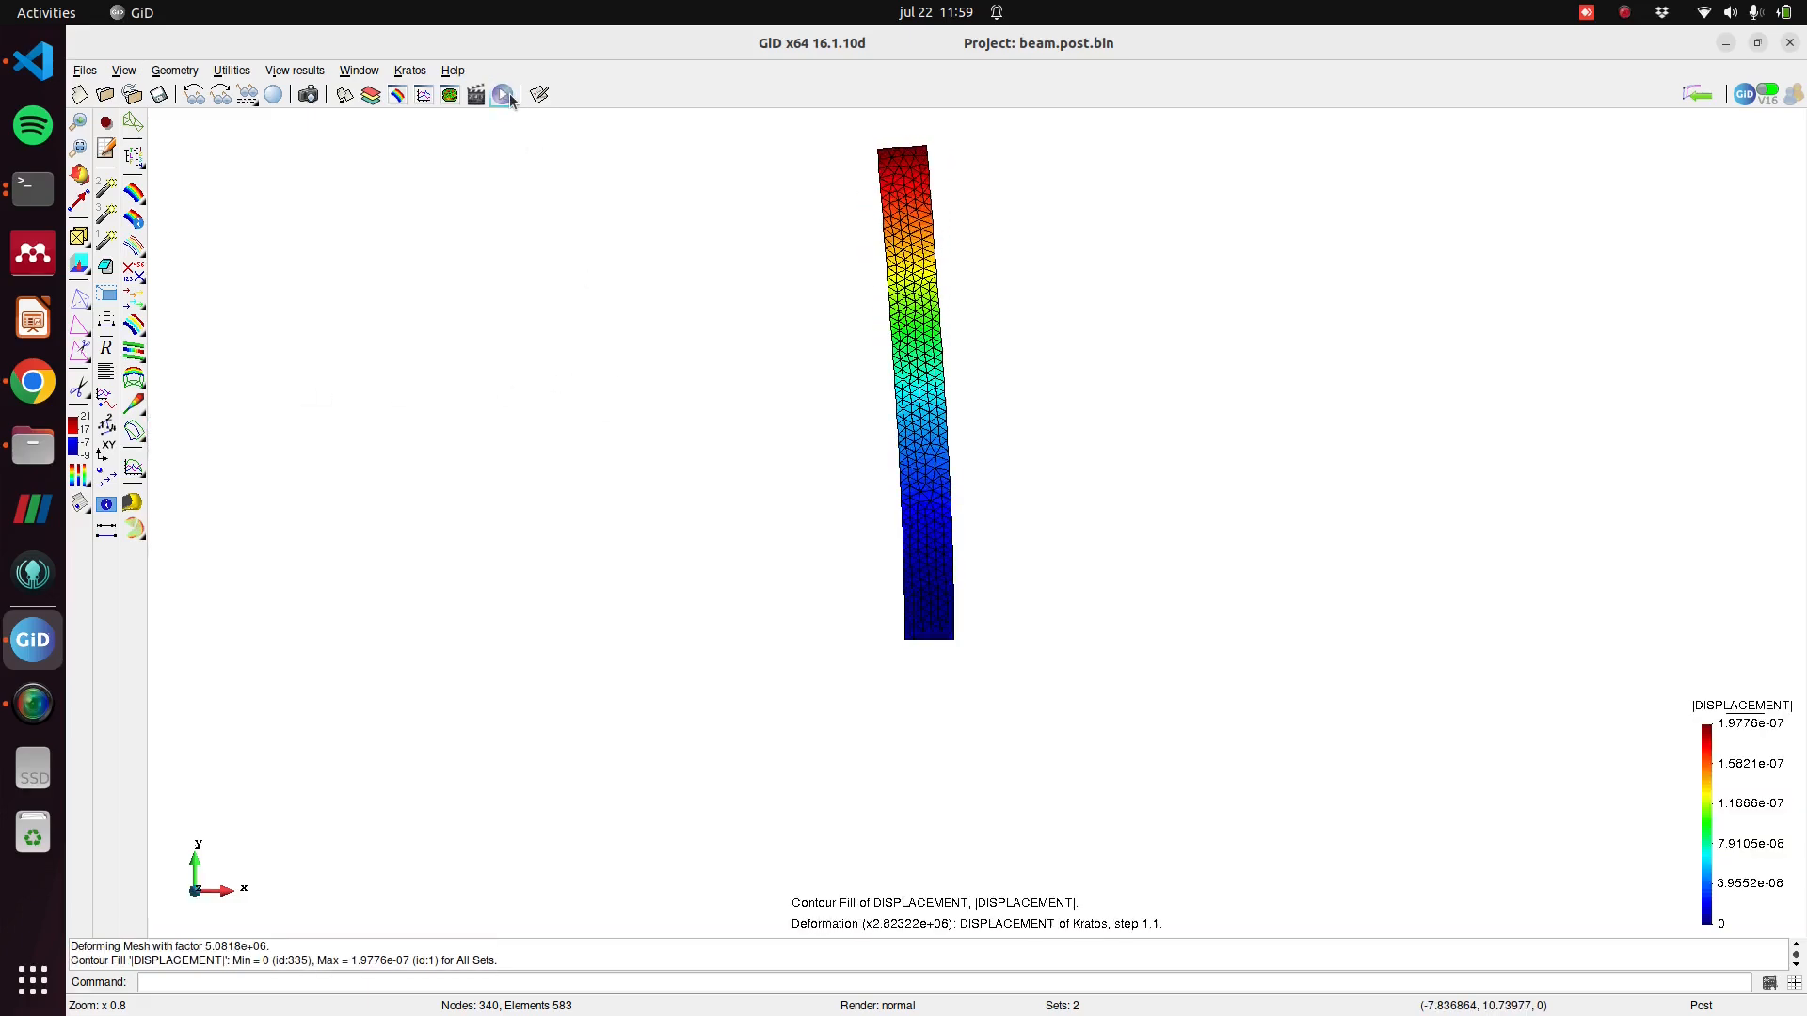
pyautogui.click(1790, 44)
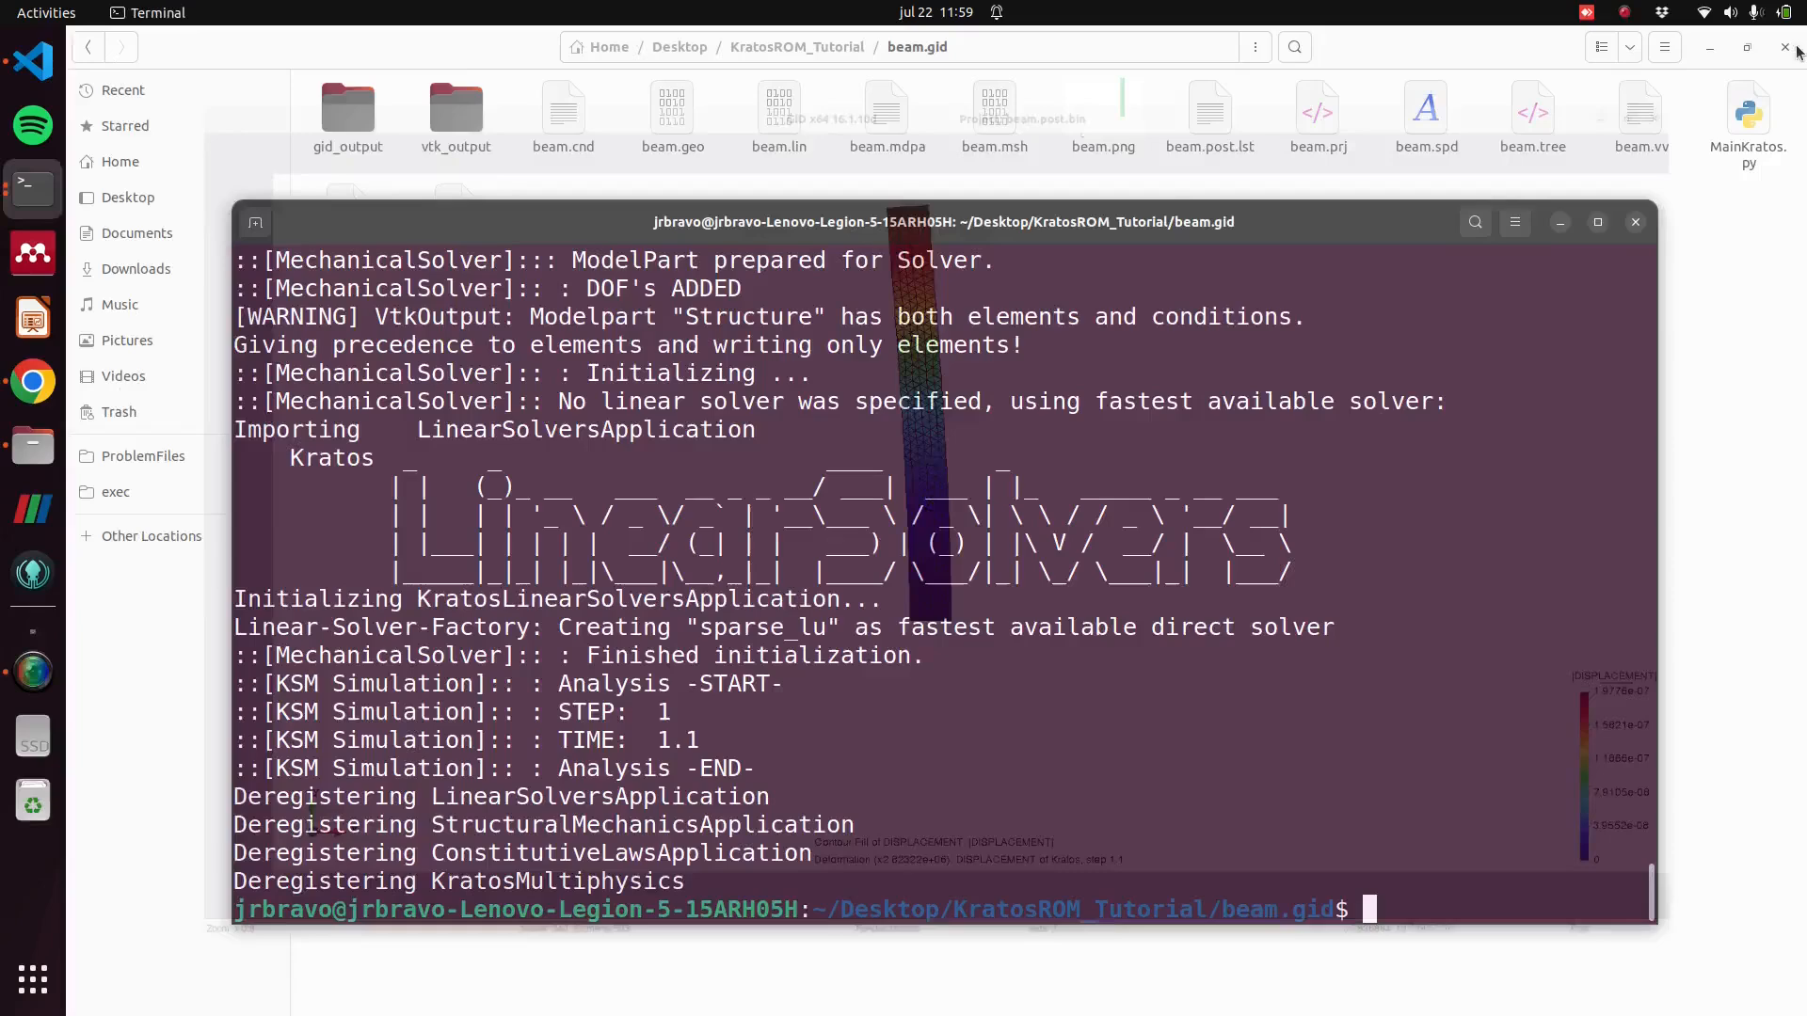
pyautogui.click(1636, 223)
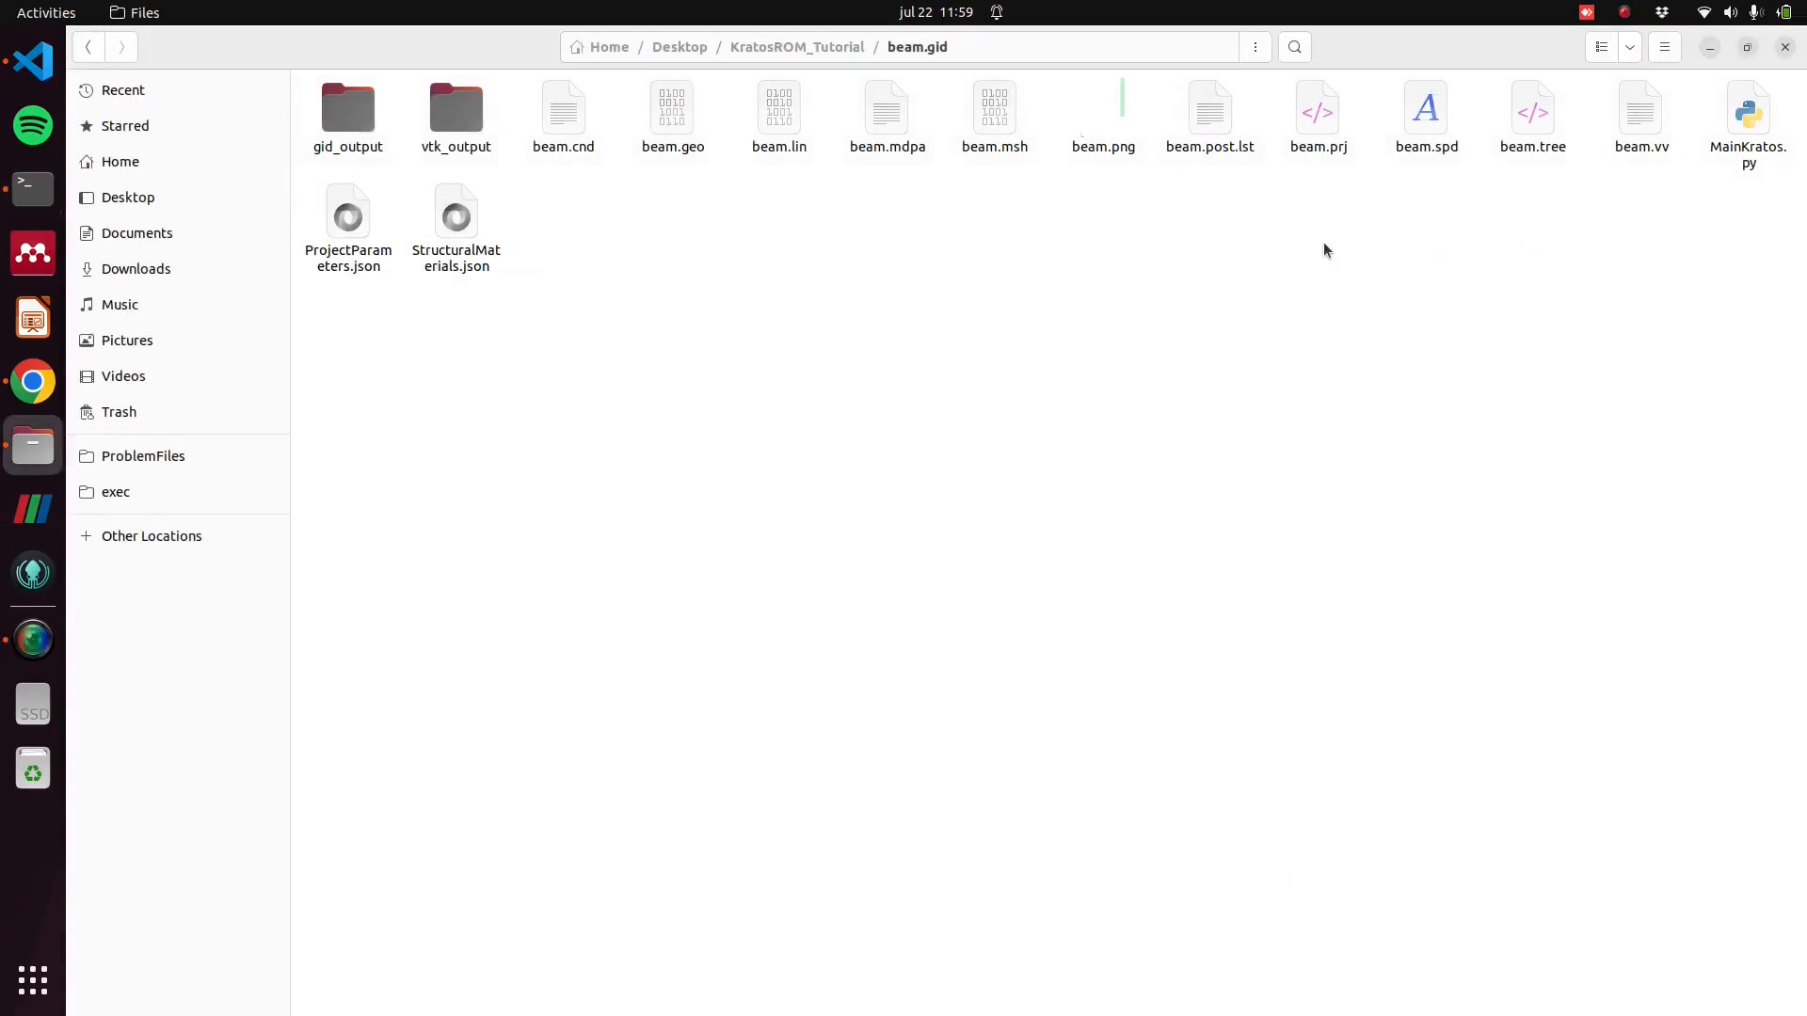
# Copy beam.mdpa, MainKratos.py, ProjectParameters.json and StructuralMaterials.json from the beam.gid folder.
pyautogui.click(1740, 166)
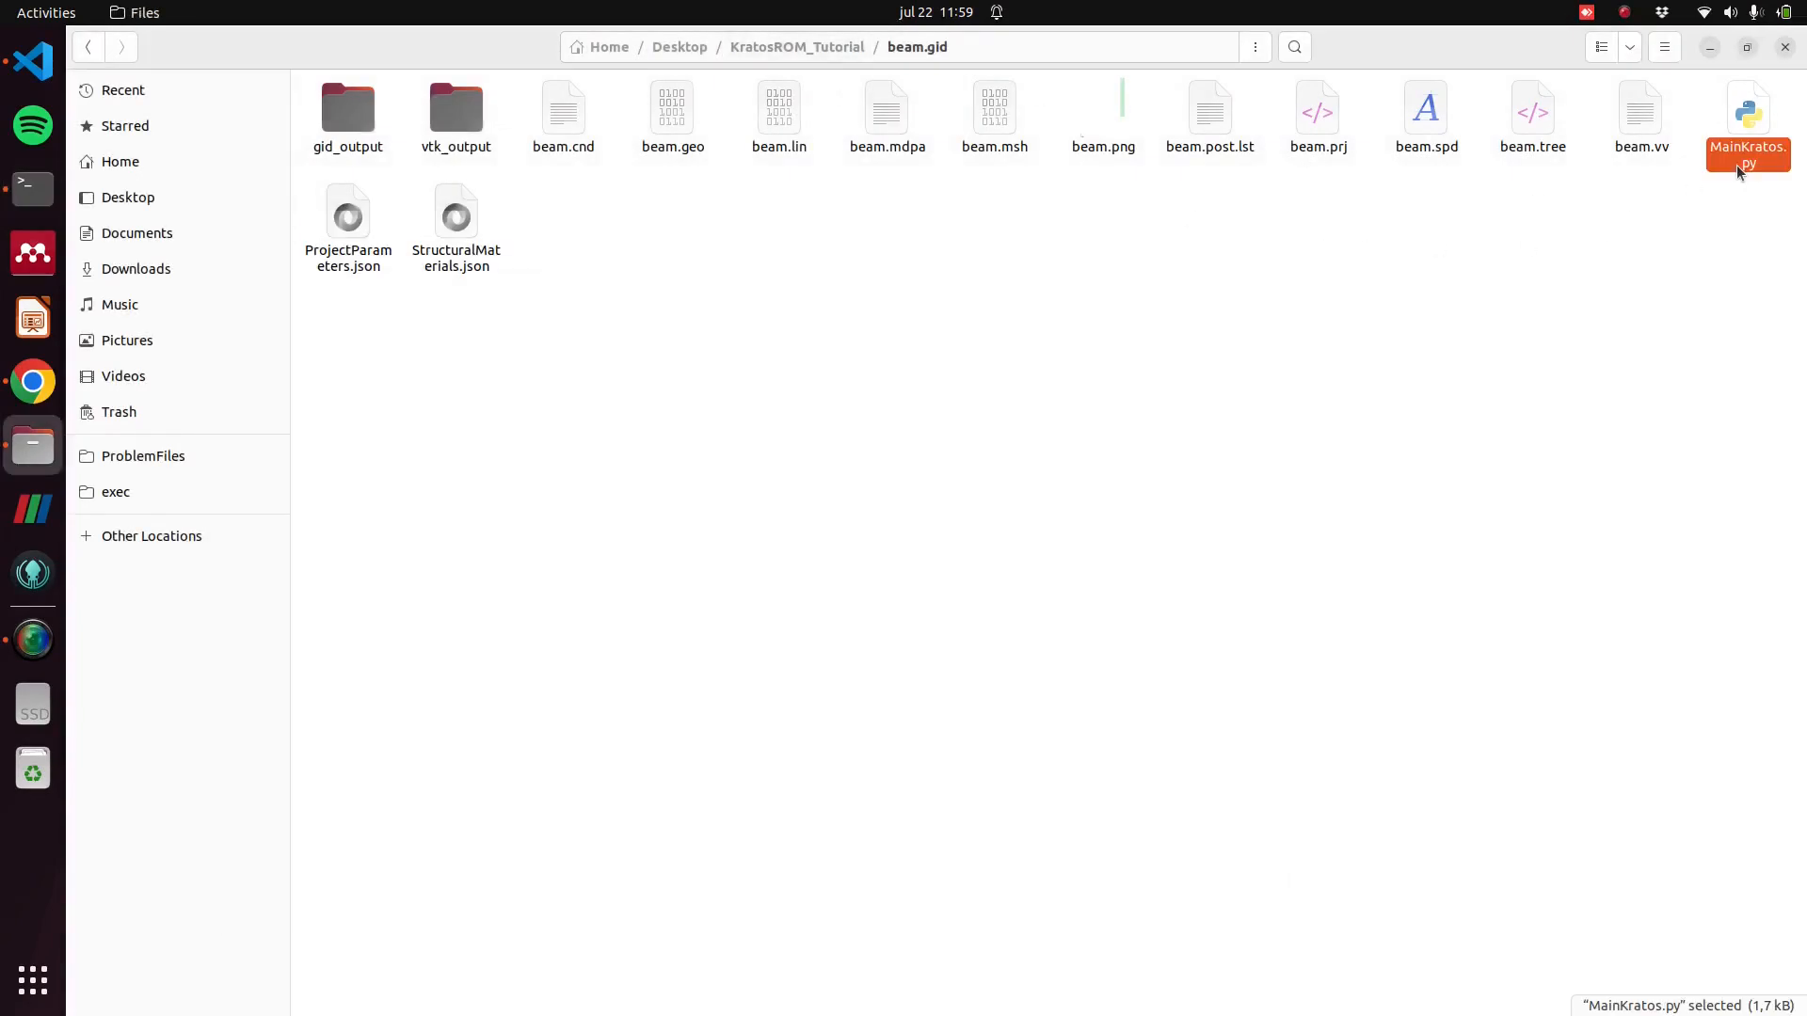
pyautogui.keyDown('ctrl'); pyautogui.click(493, 264); pyautogui.keyUp('ctrl')
pyautogui.keyDown('ctrl'); pyautogui.click(348, 219); pyautogui.keyUp('ctrl')
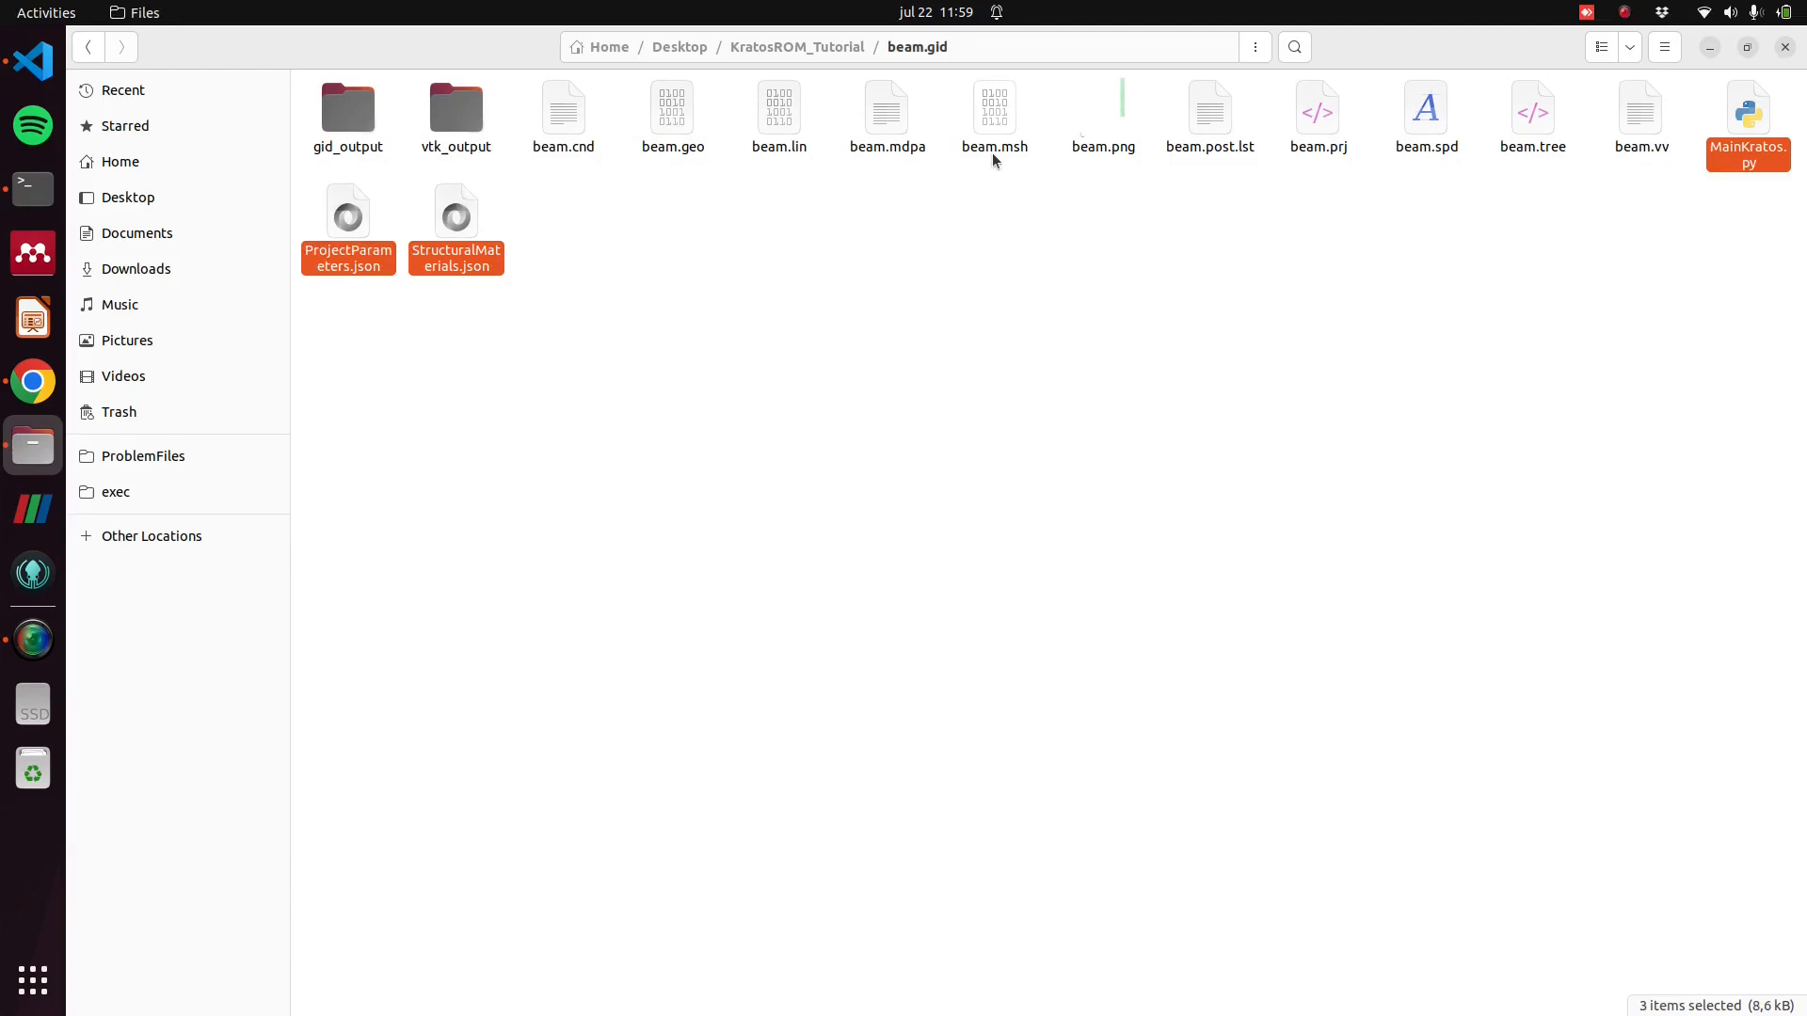
pyautogui.keyDown('ctrl'); pyautogui.click(886, 108); pyautogui.keyUp('ctrl')
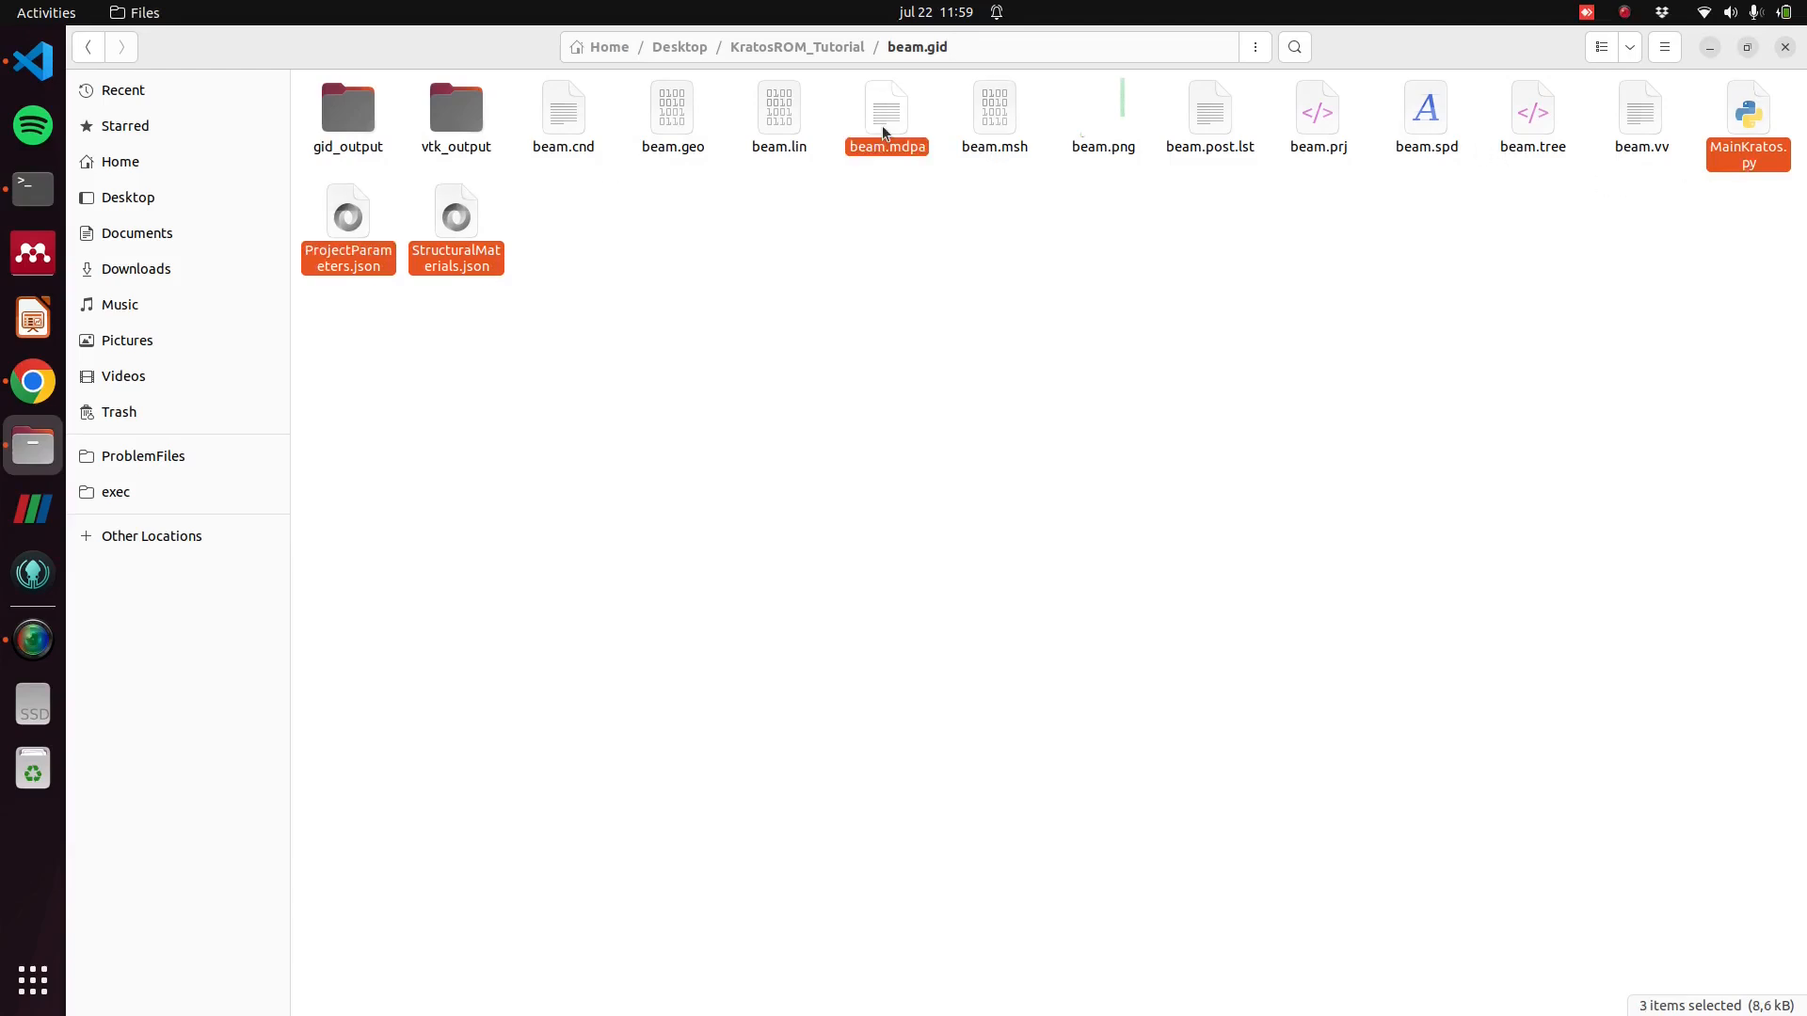
# Create a folder named ROM inside KratosROM_Tutorial and paste the copied Kratos files into it.
pyautogui.click(818, 47)
pyautogui.rightClick(832, 259)
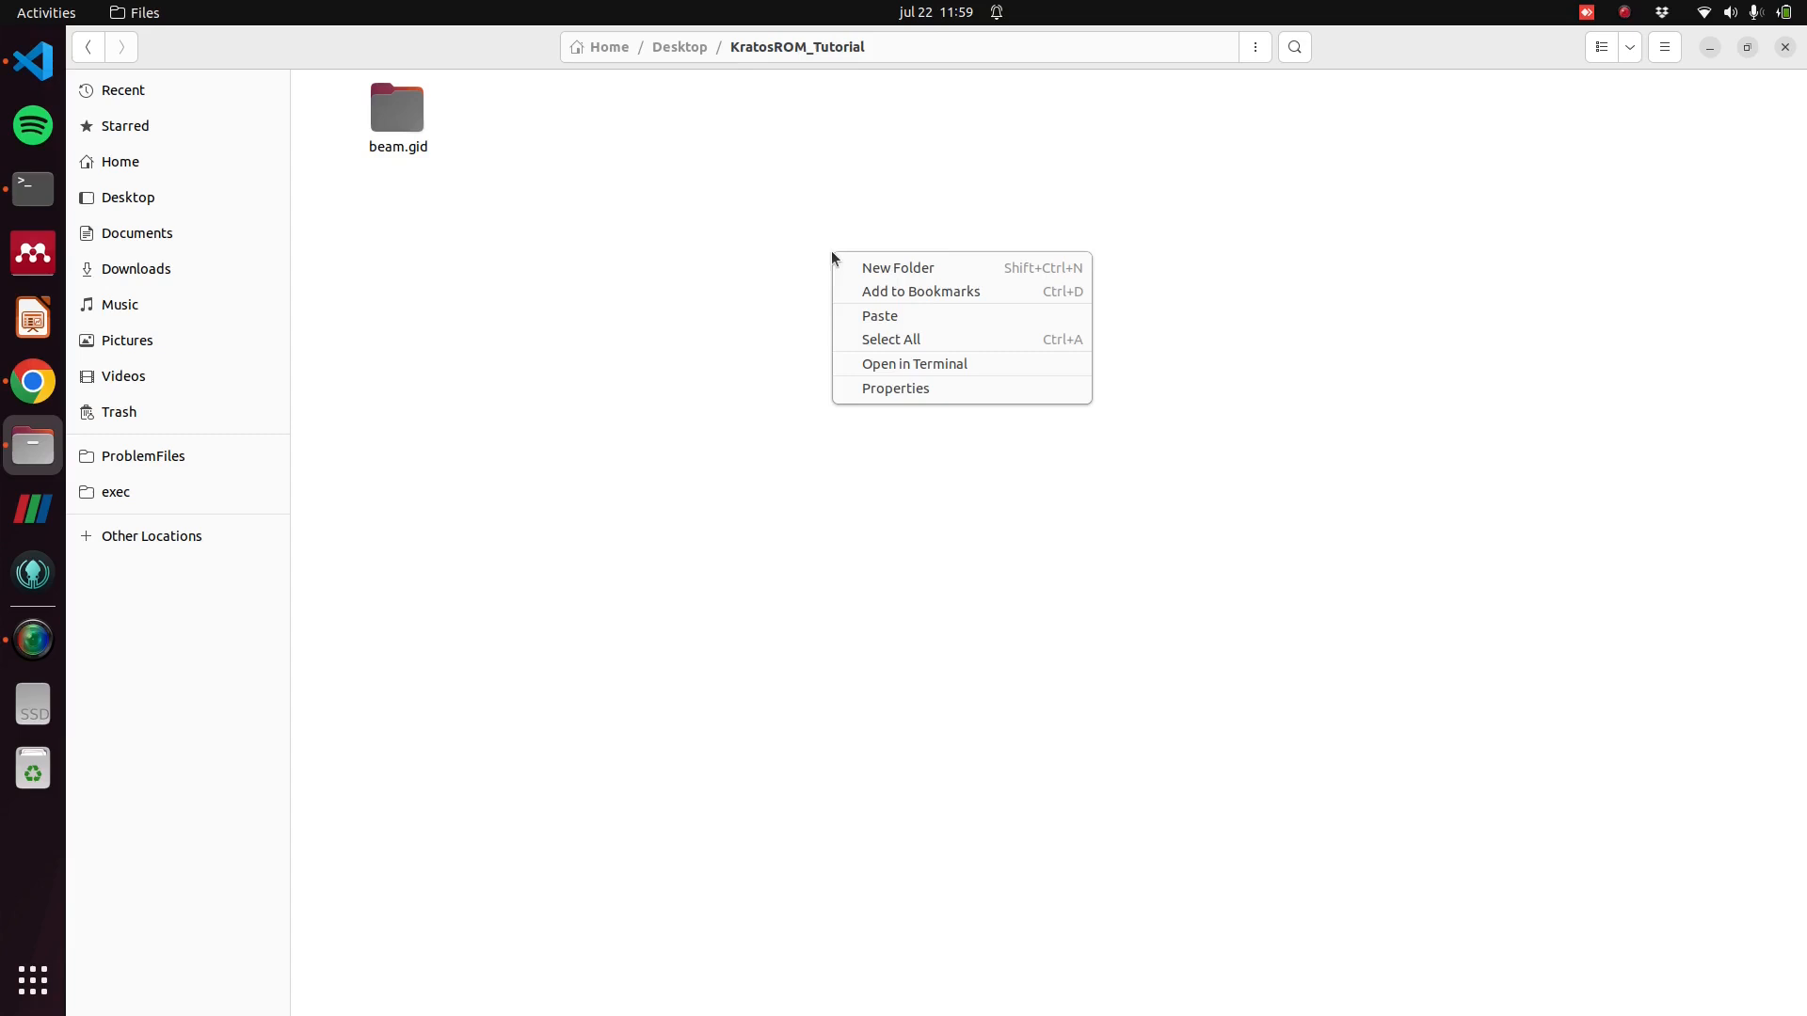
pyautogui.click(855, 267)
pyautogui.write('ROM')
pyautogui.press('Return')
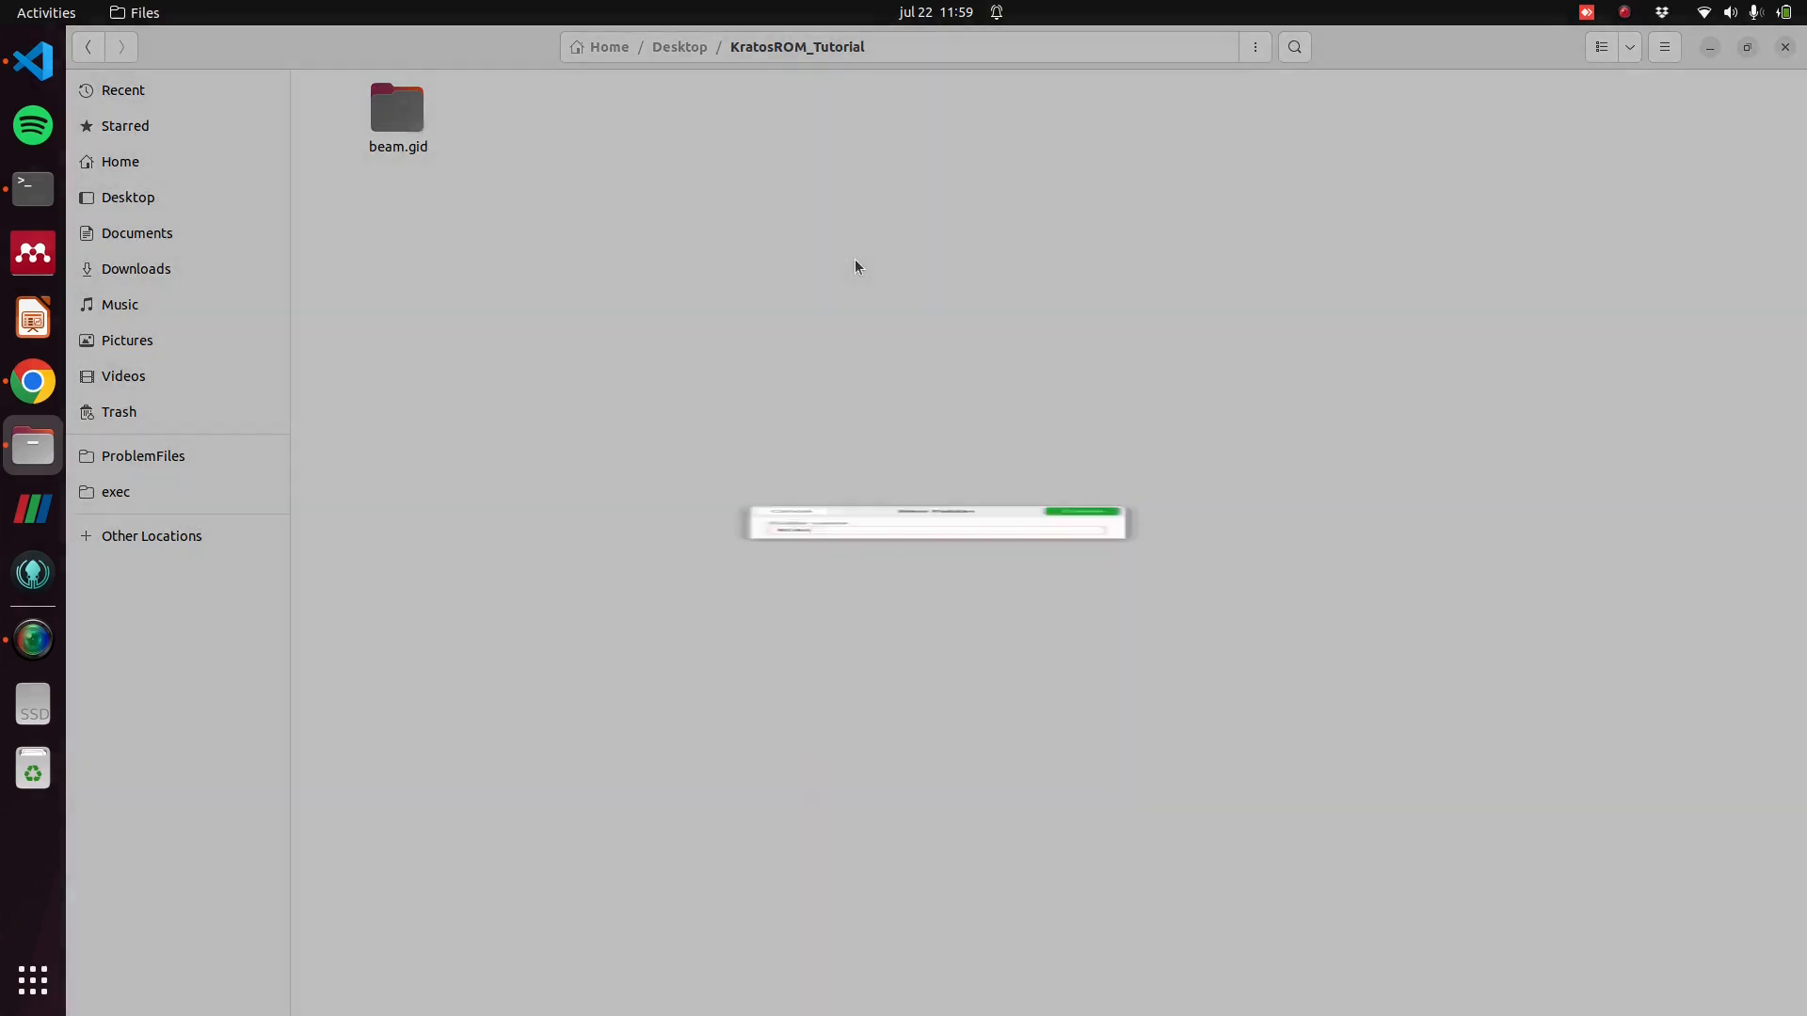
pyautogui.press('Return')
pyautogui.hotkey('ctrl', 'v')
pyautogui.click(855, 267)
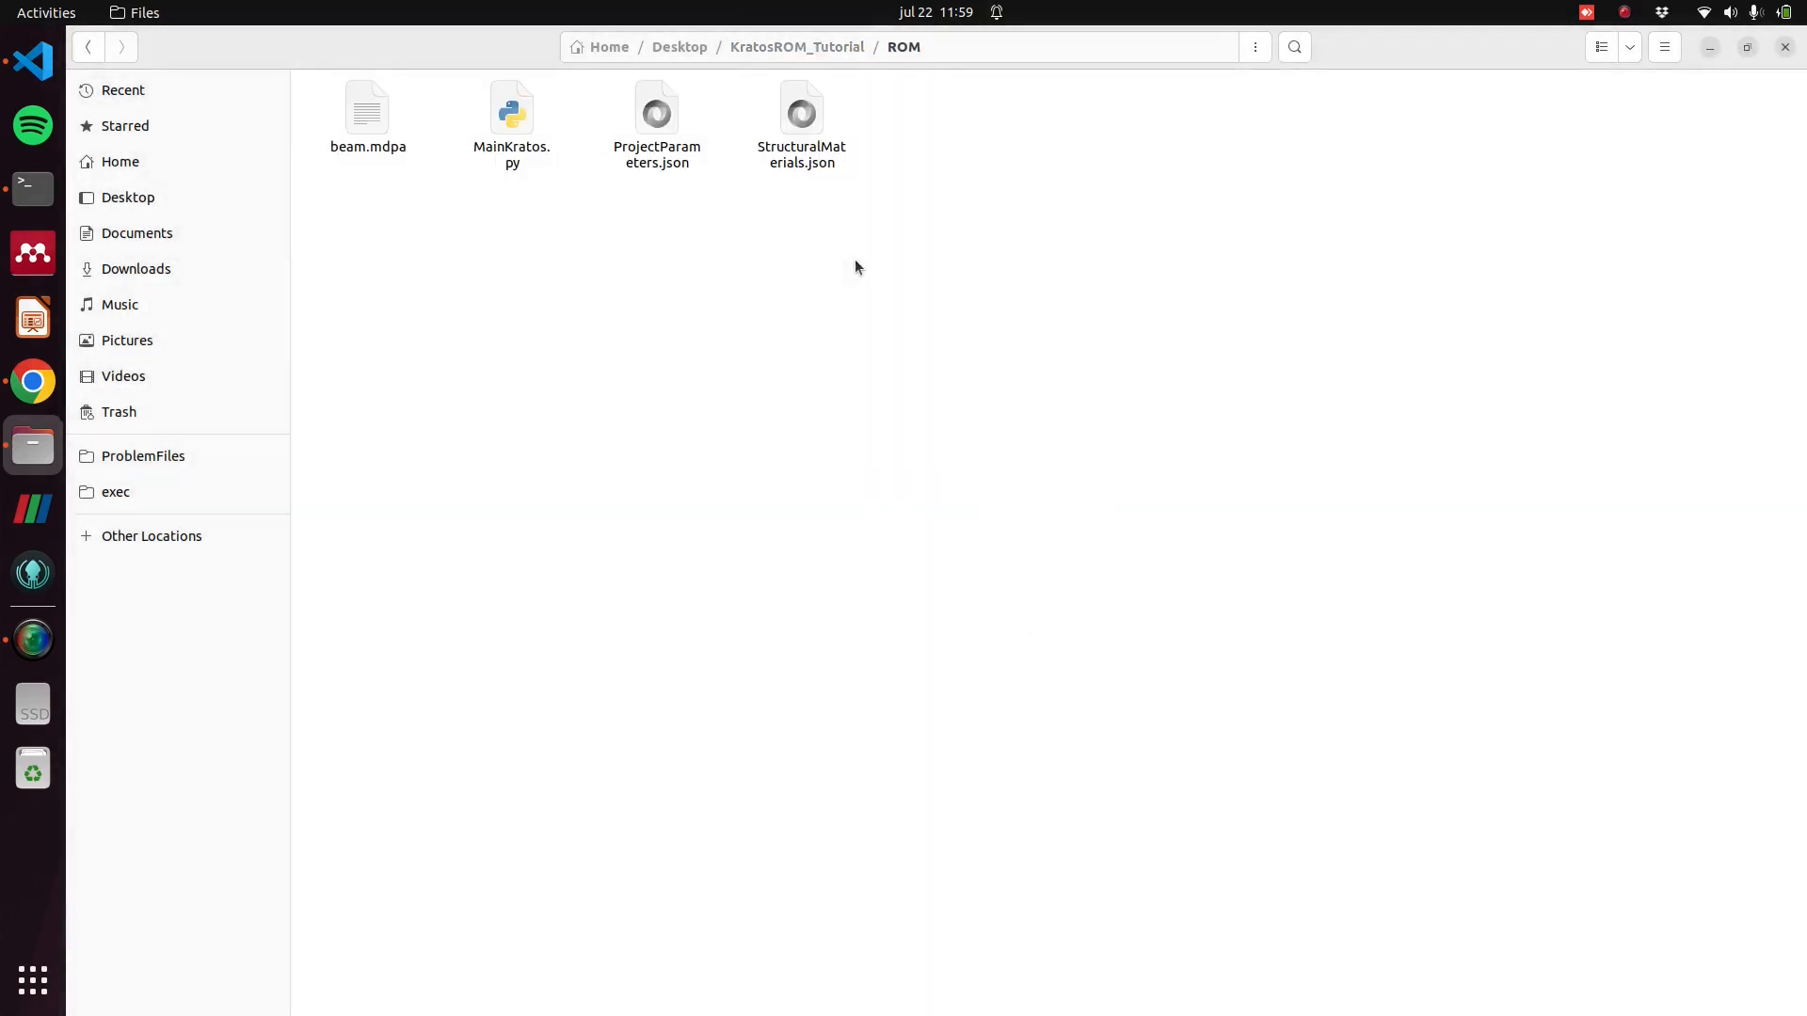
# Run python3 MainKratos.py in a terminal opened in the ROM folder, and close that terminal.
pyautogui.rightClick(854, 260)
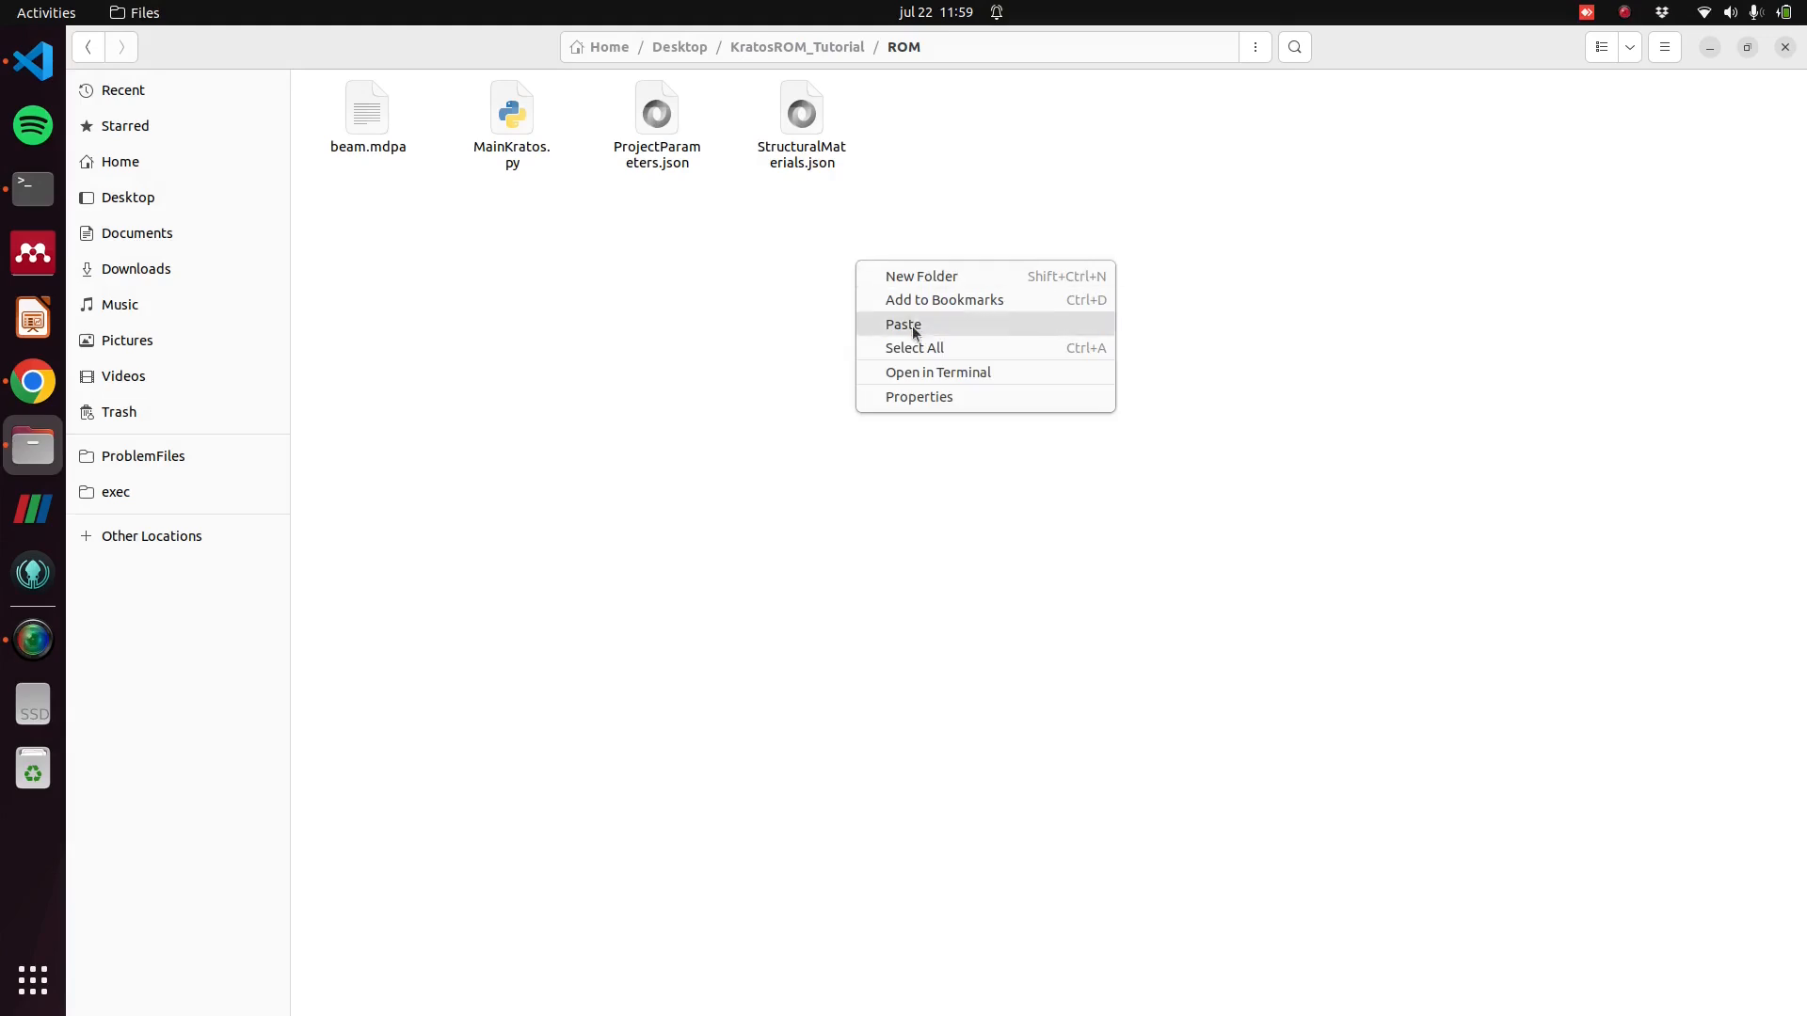
pyautogui.click(923, 370)
pyautogui.write('python3 MainKratos.py')
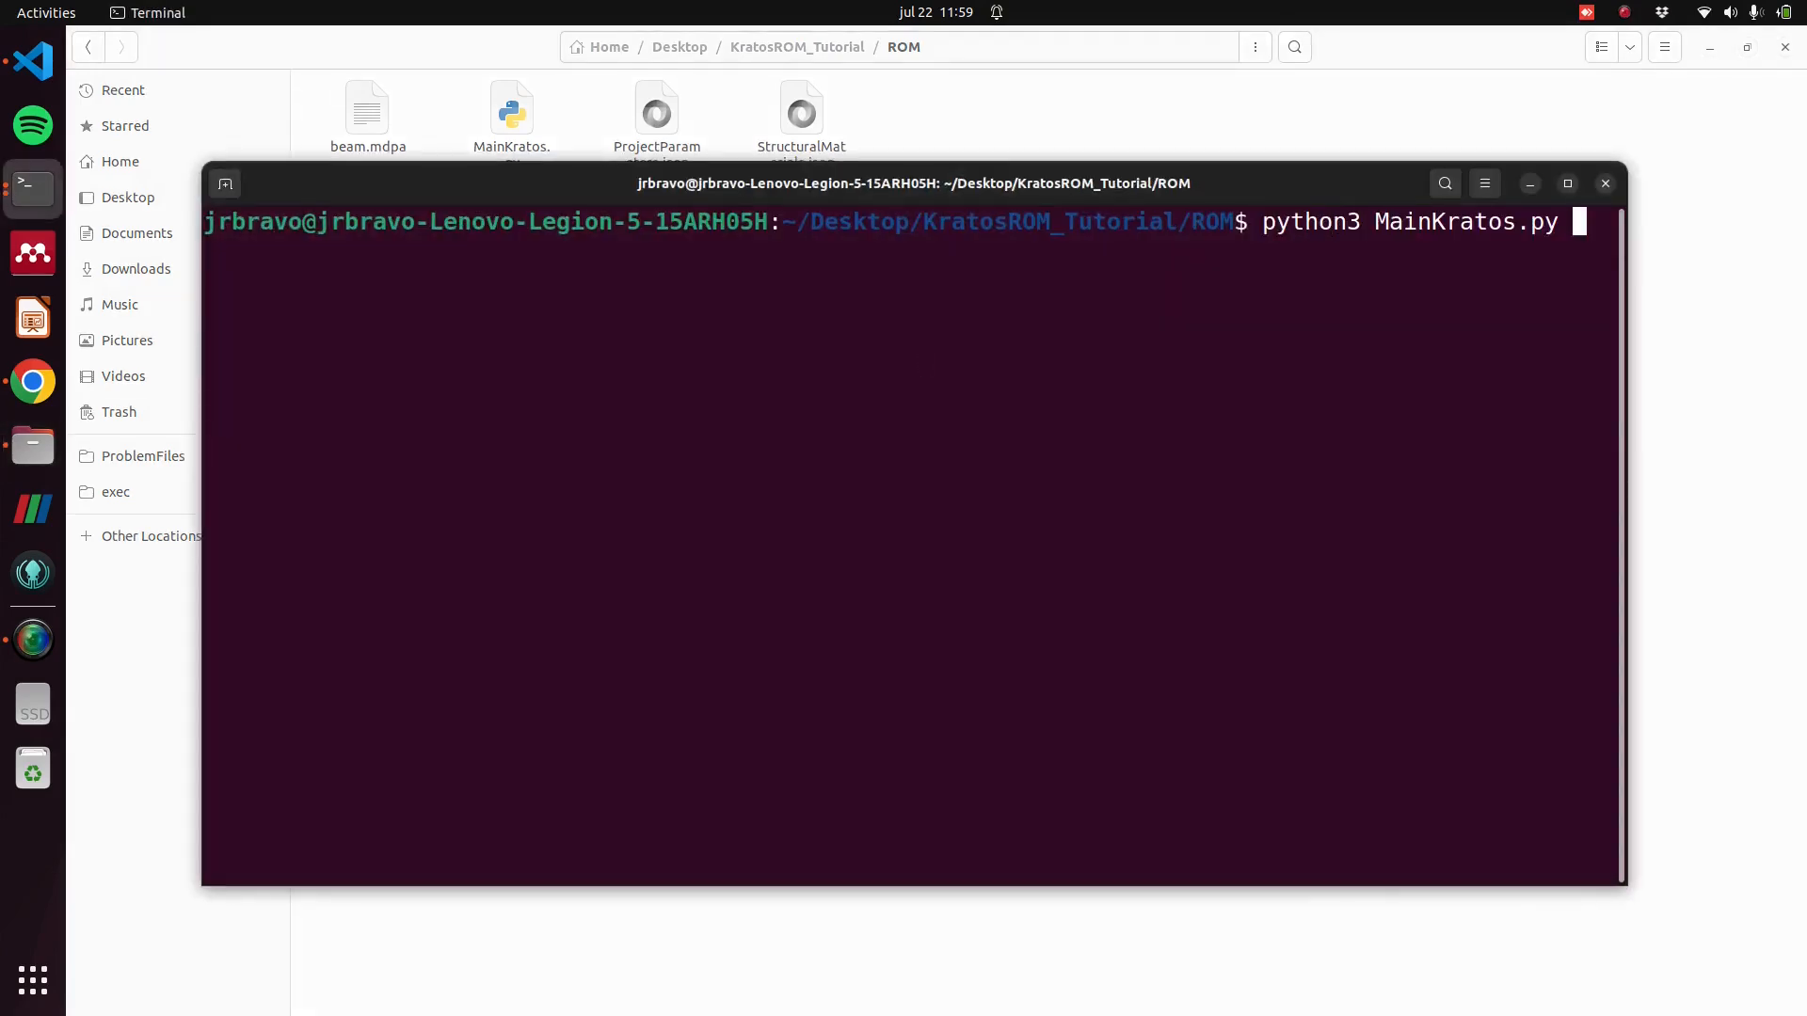
pyautogui.press('Return')
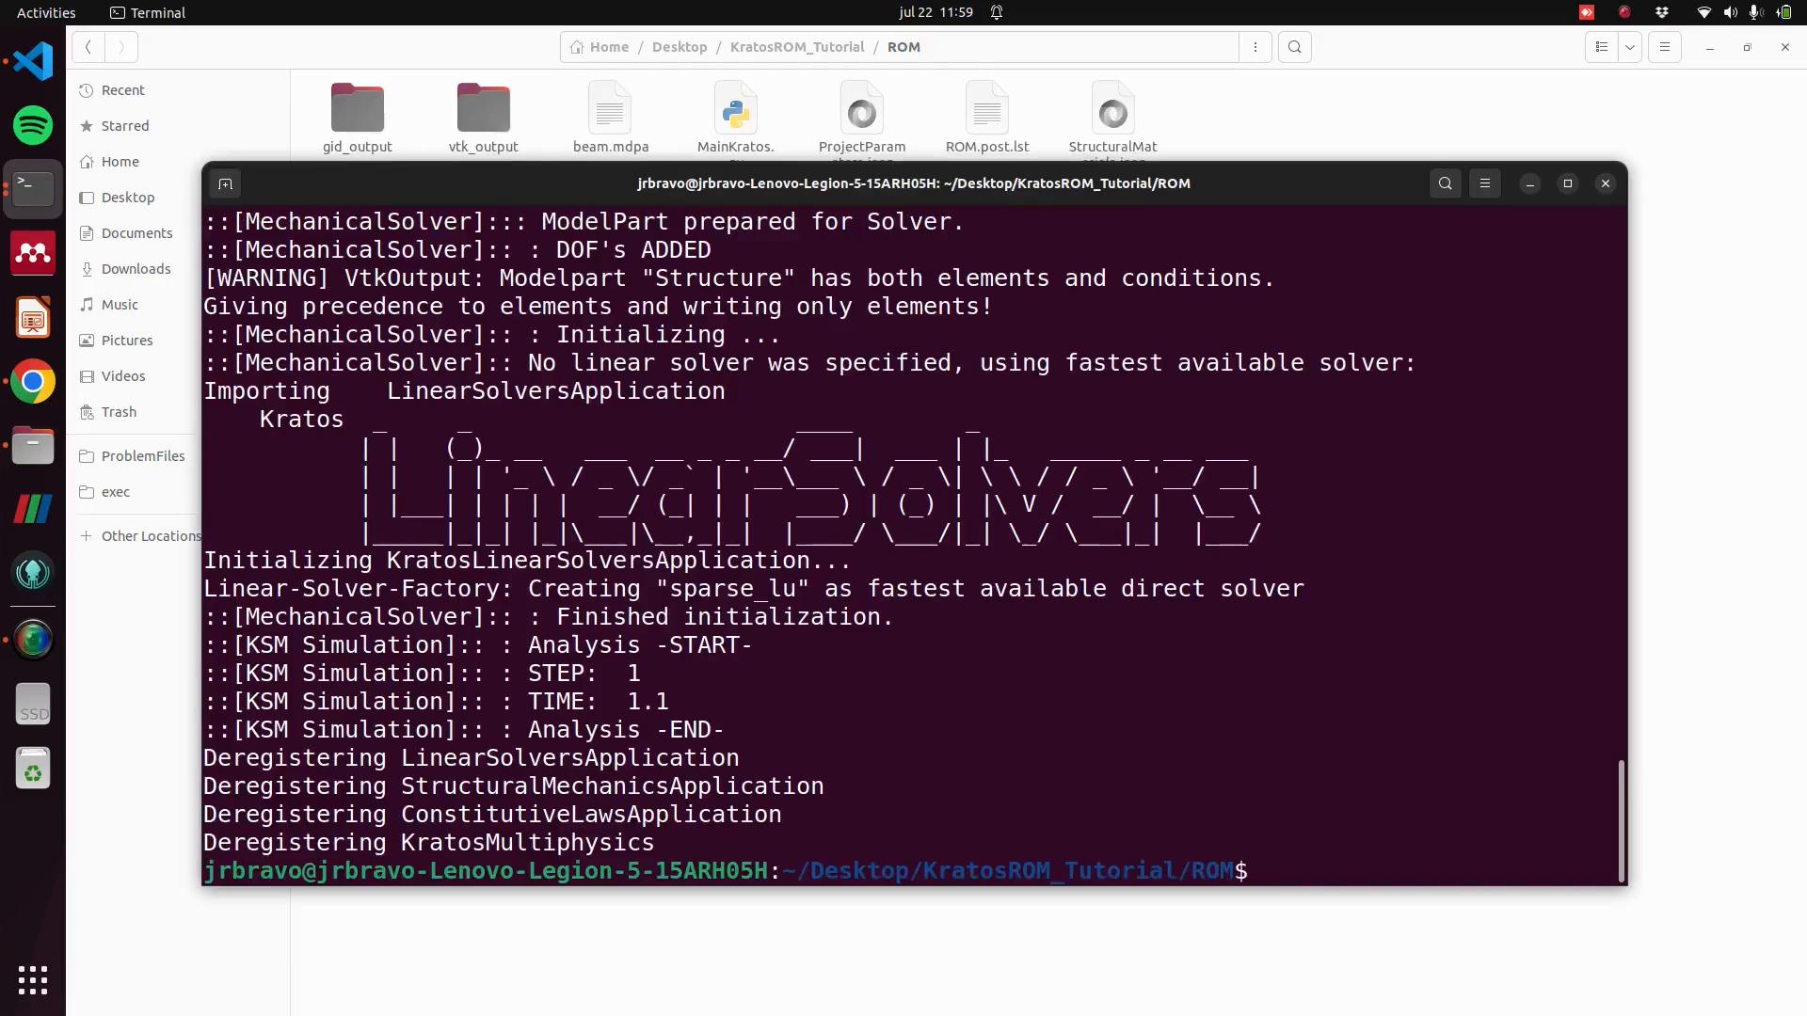
pyautogui.click(1606, 185)
# Open the gid_output folder inside ROM and tile the Files window to half of the screen.
pyautogui.click(359, 113)
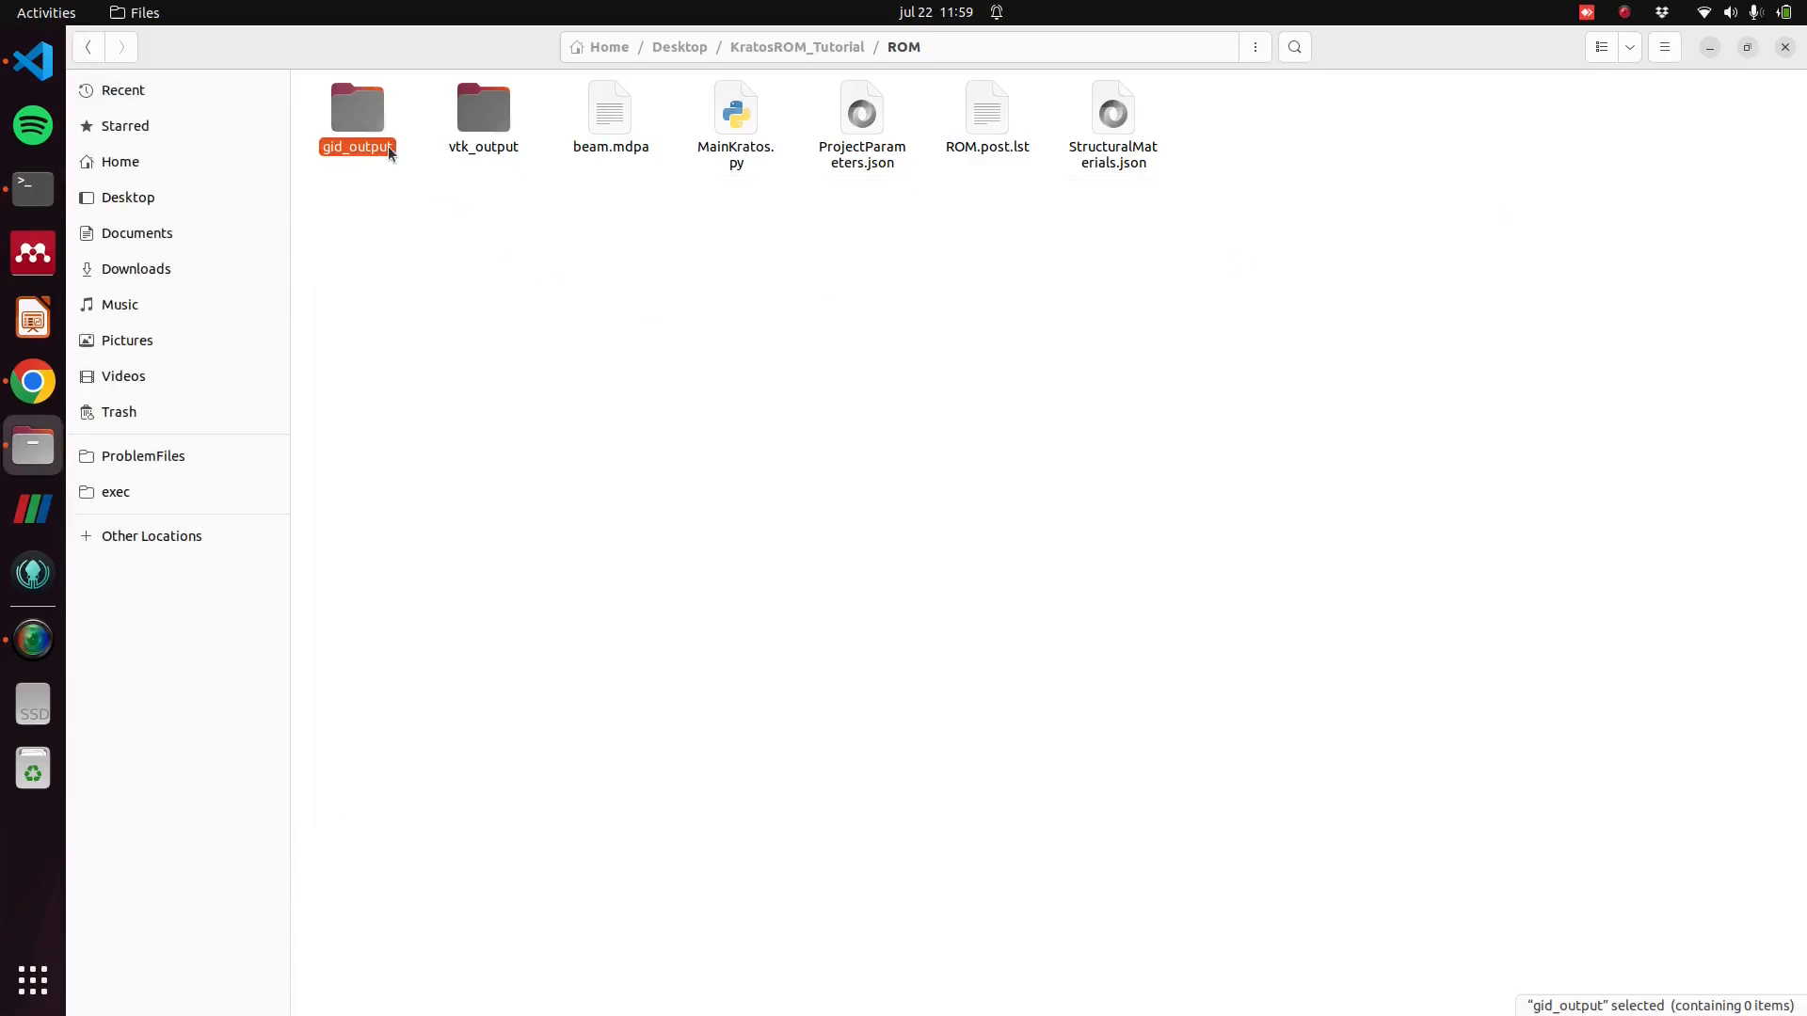
pyautogui.press('Return')
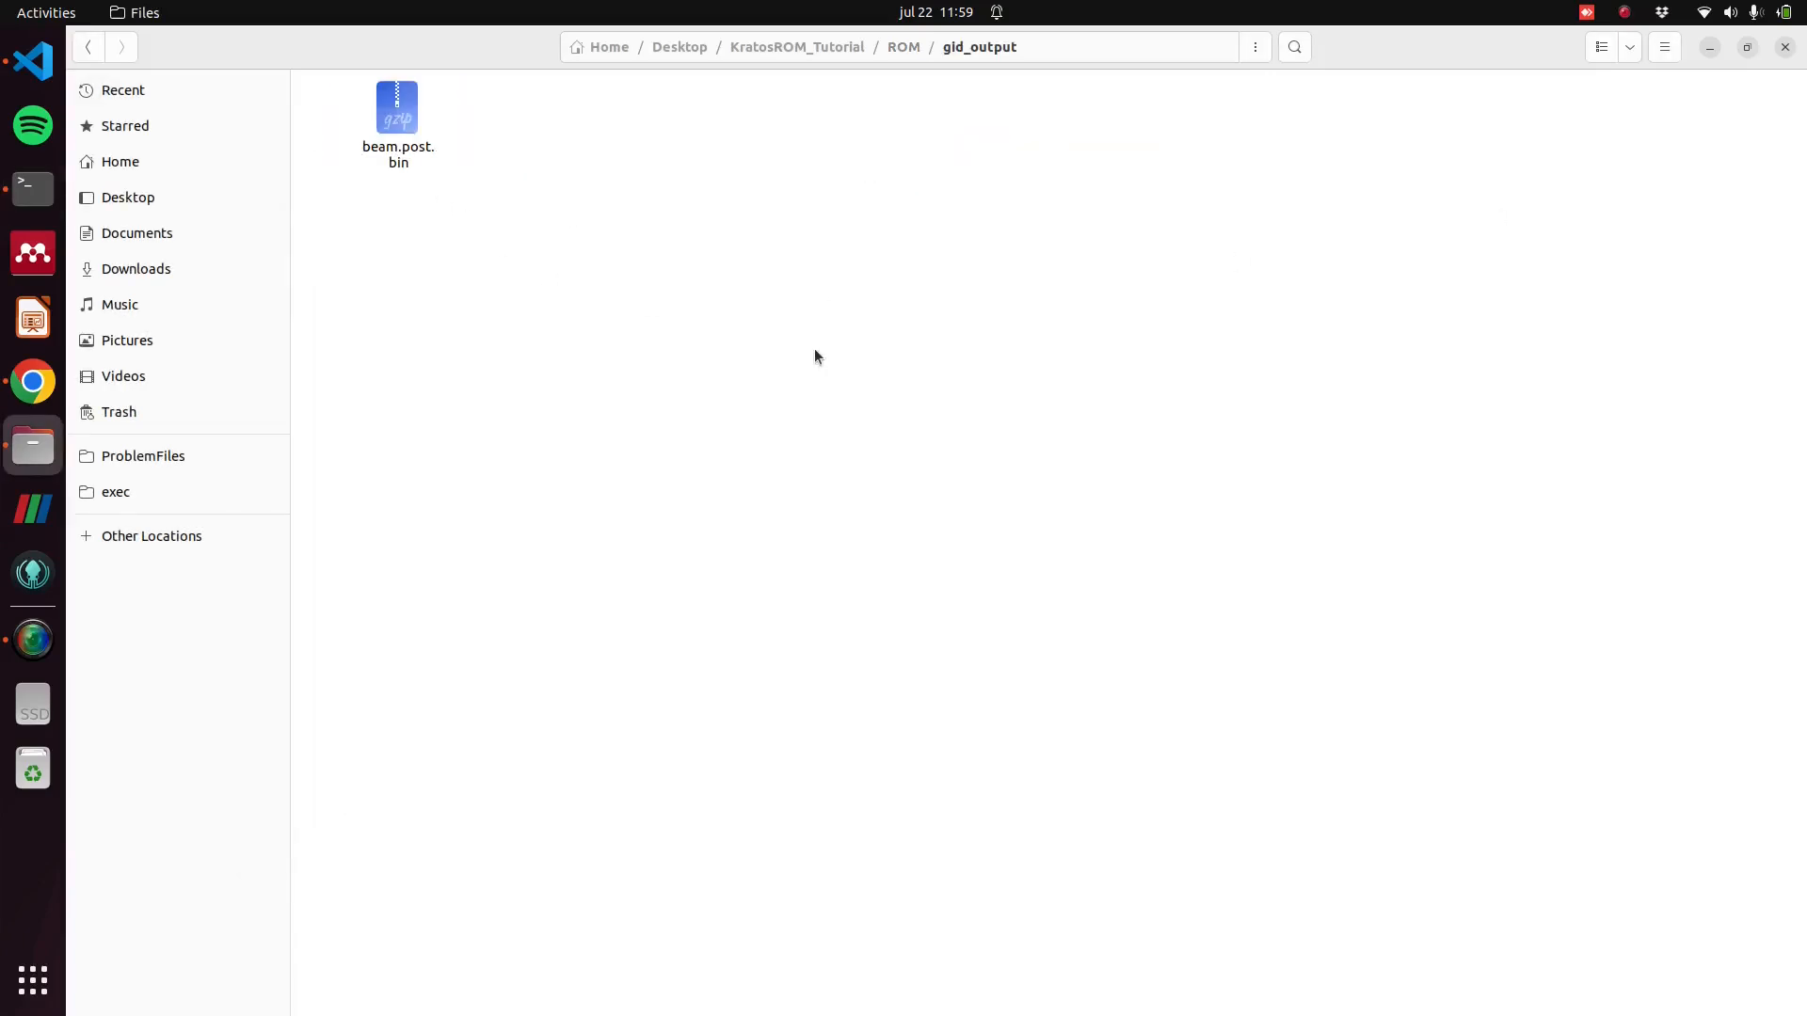
pyautogui.press('super+Down')
pyautogui.press('super+Right')
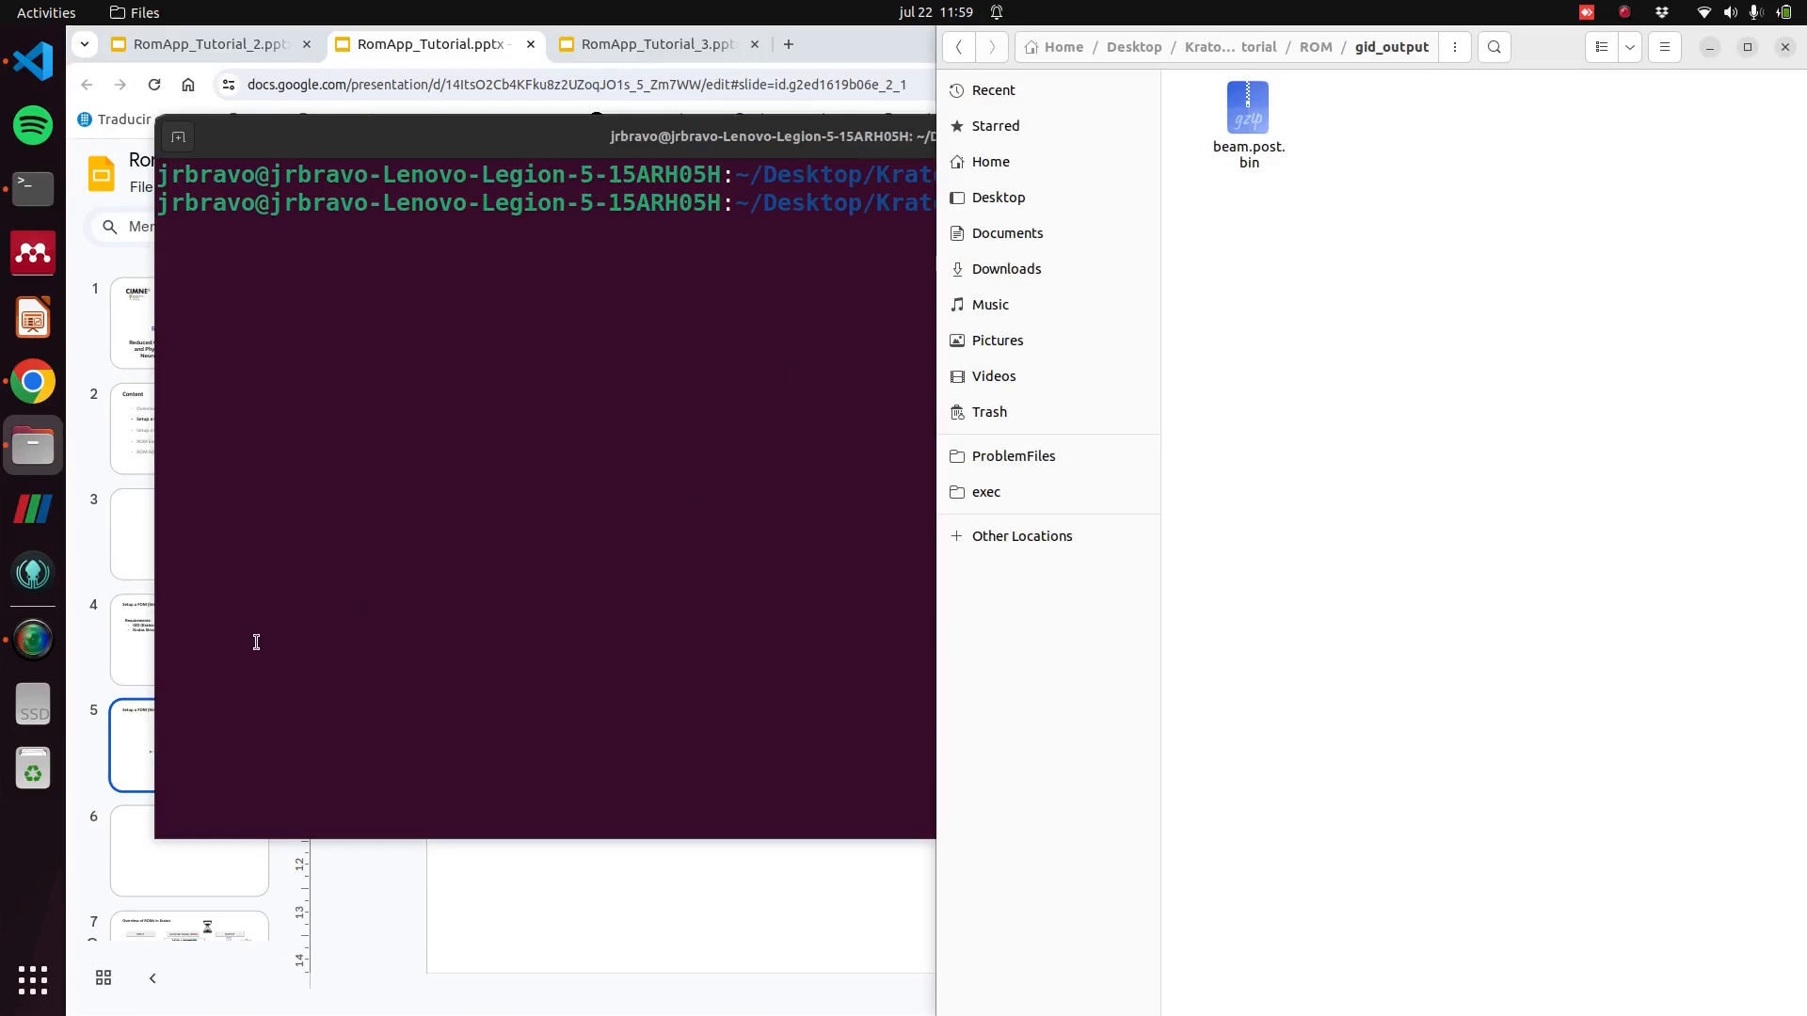
# Launch GiD from the KratosROM_Tutorial terminal, load beam.post.bin from the gid_output folder and maximize the GiD window.
pyautogui.click(432, 415)
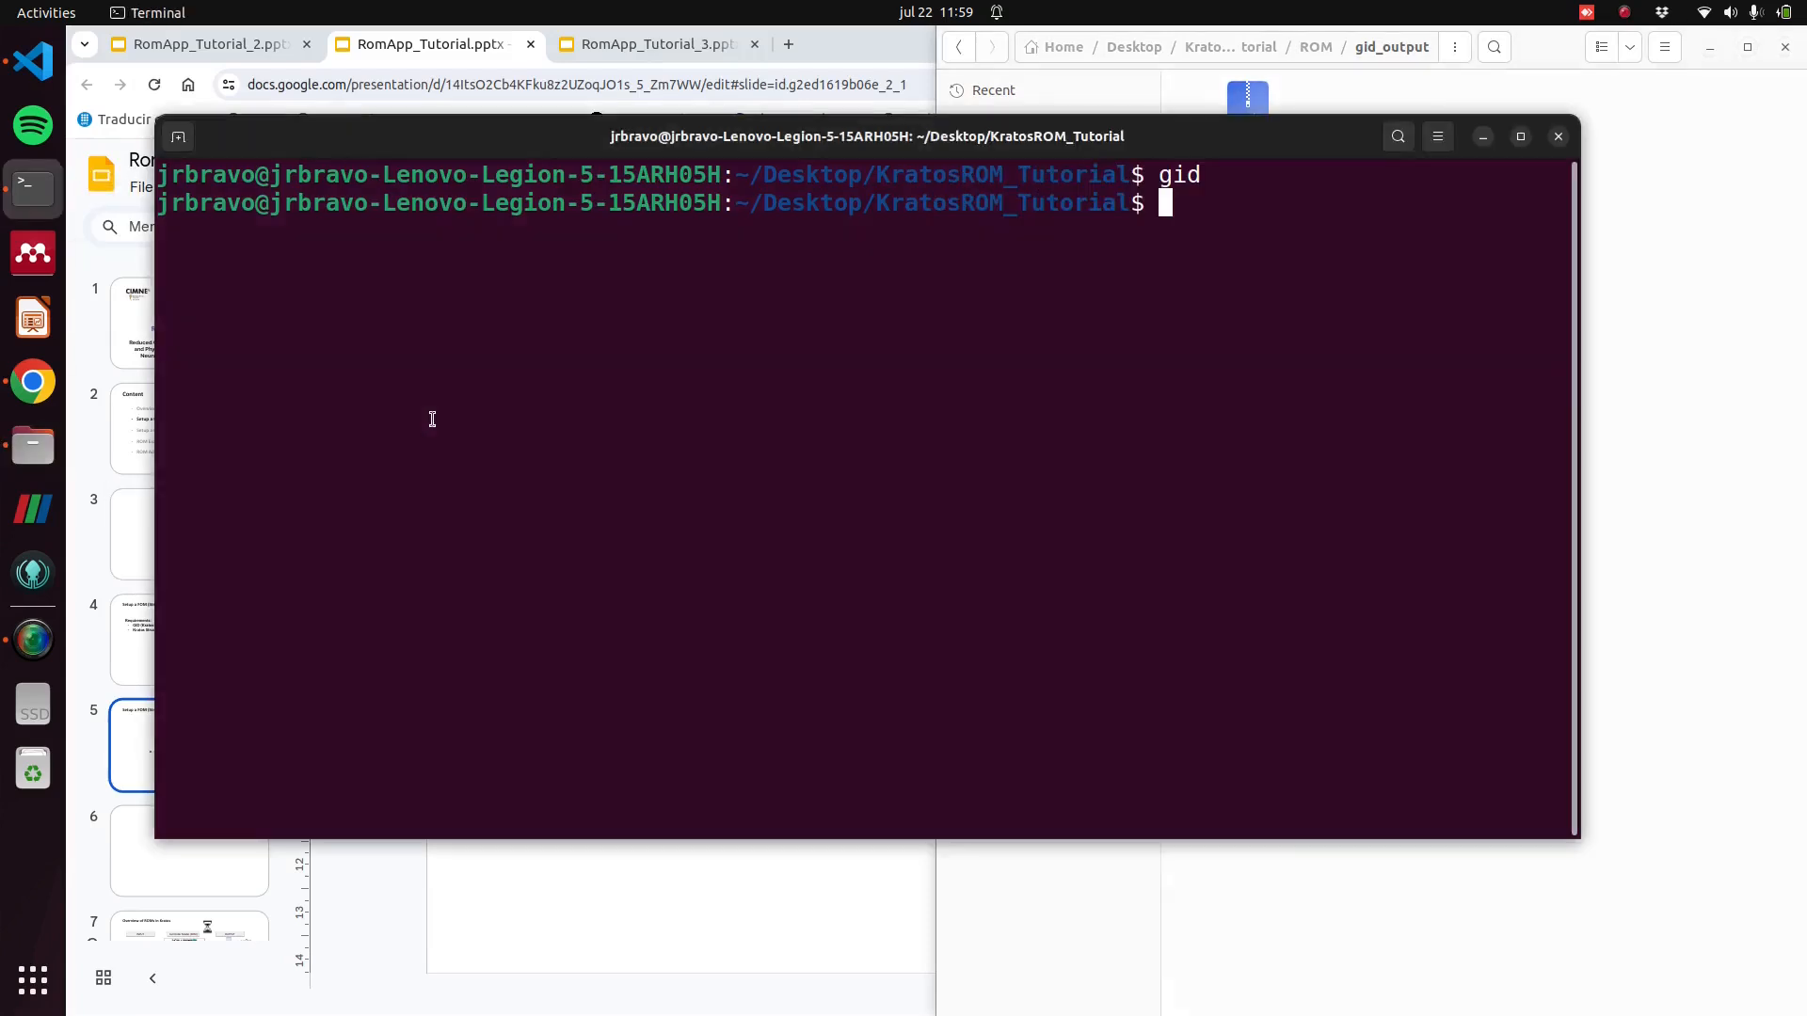
pyautogui.press('Return')
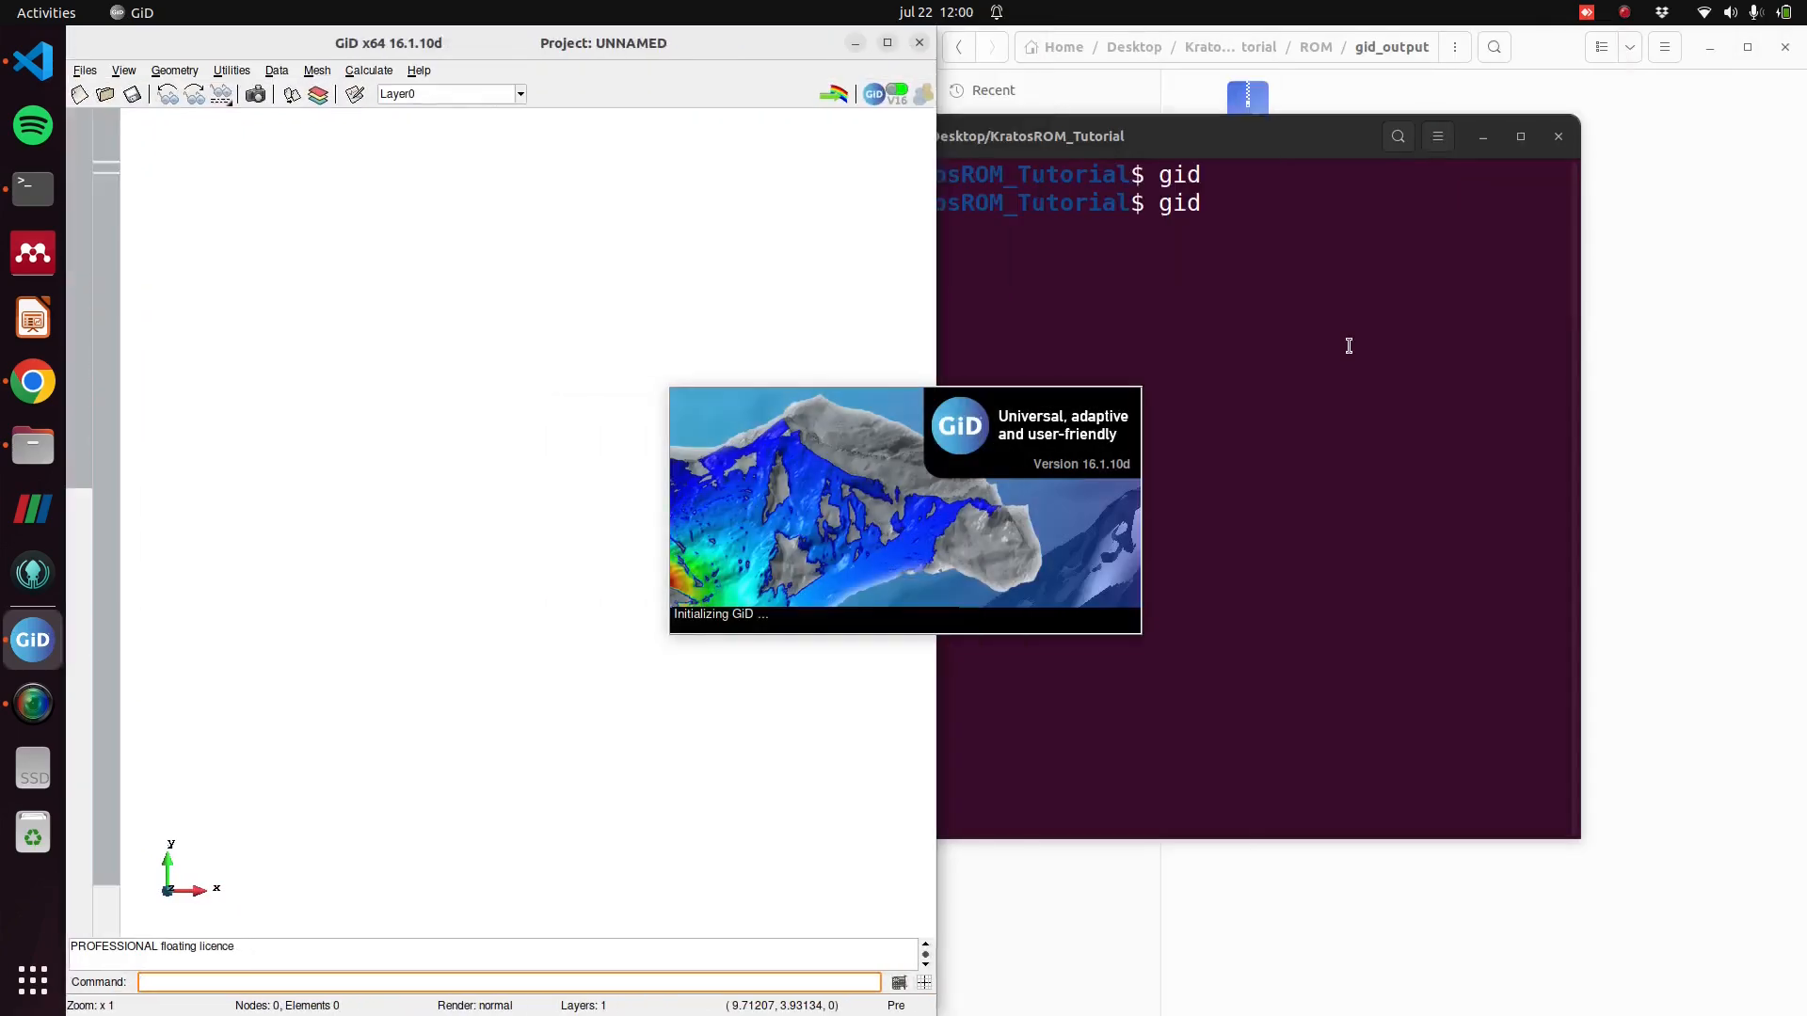
pyautogui.click(1635, 342)
pyautogui.click(1247, 111)
pyautogui.moveTo(1247, 111); pyautogui.dragTo(696, 301)
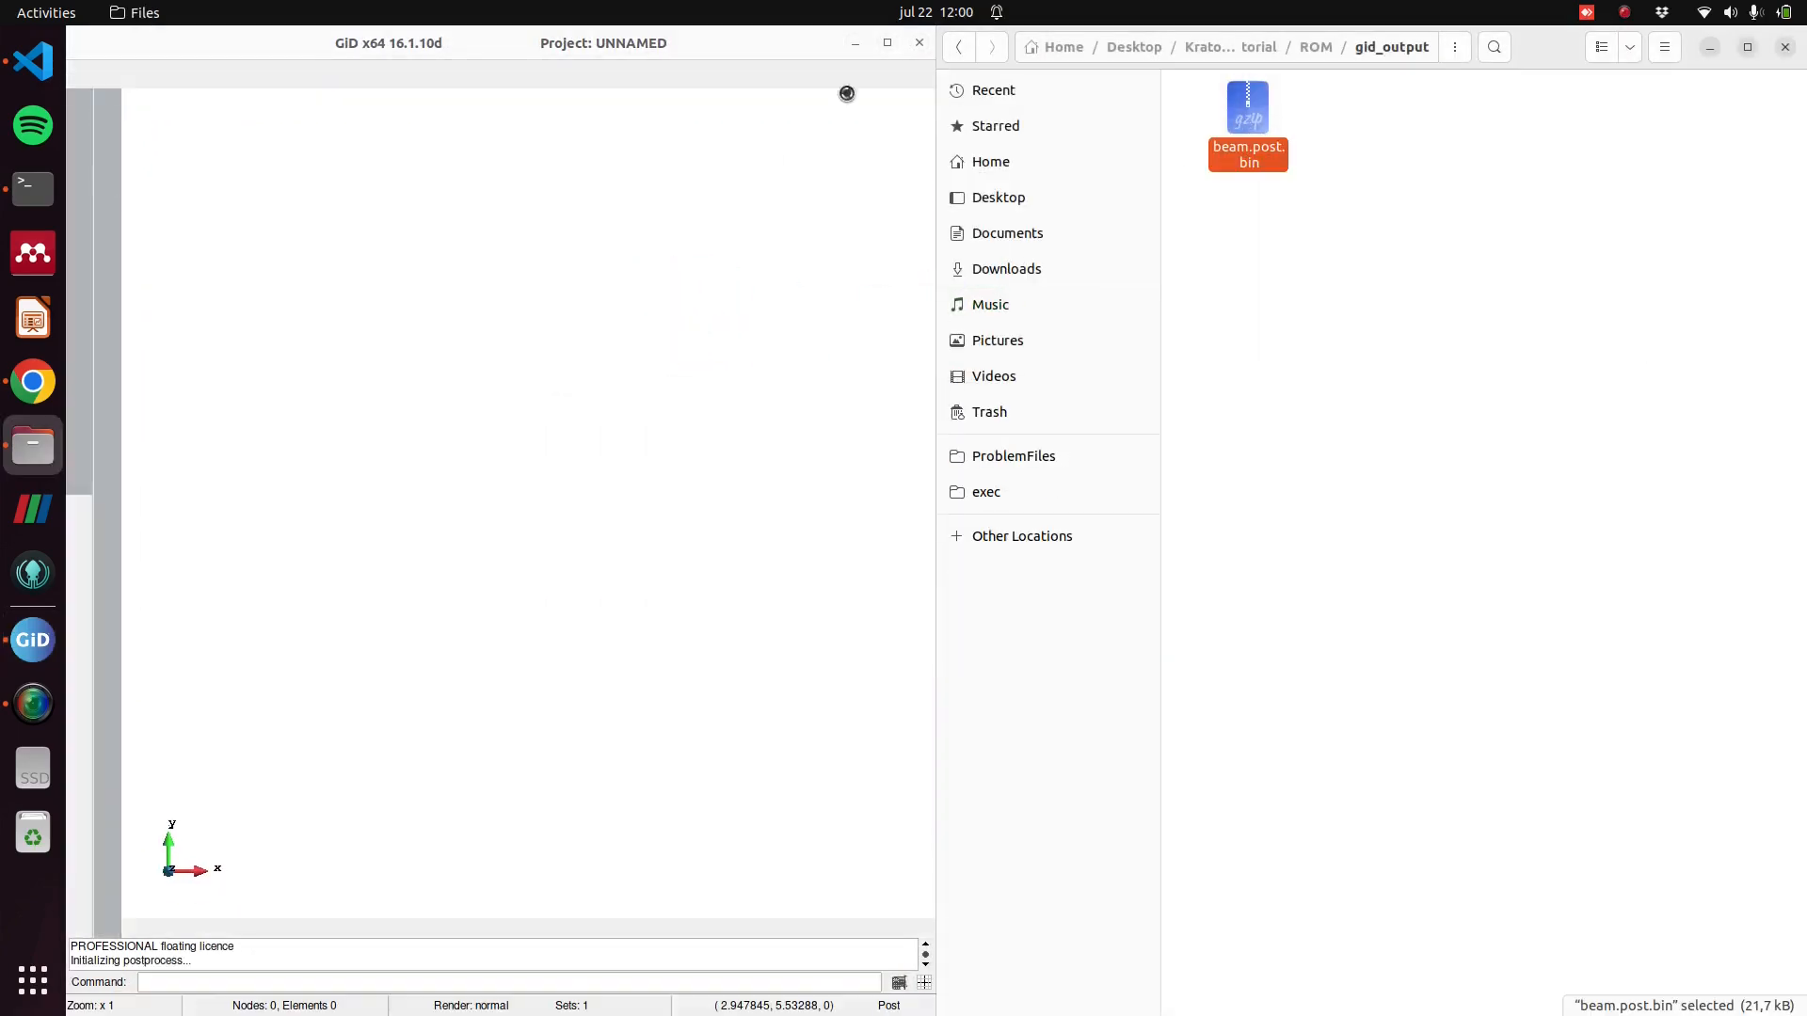
pyautogui.doubleClick(882, 43)
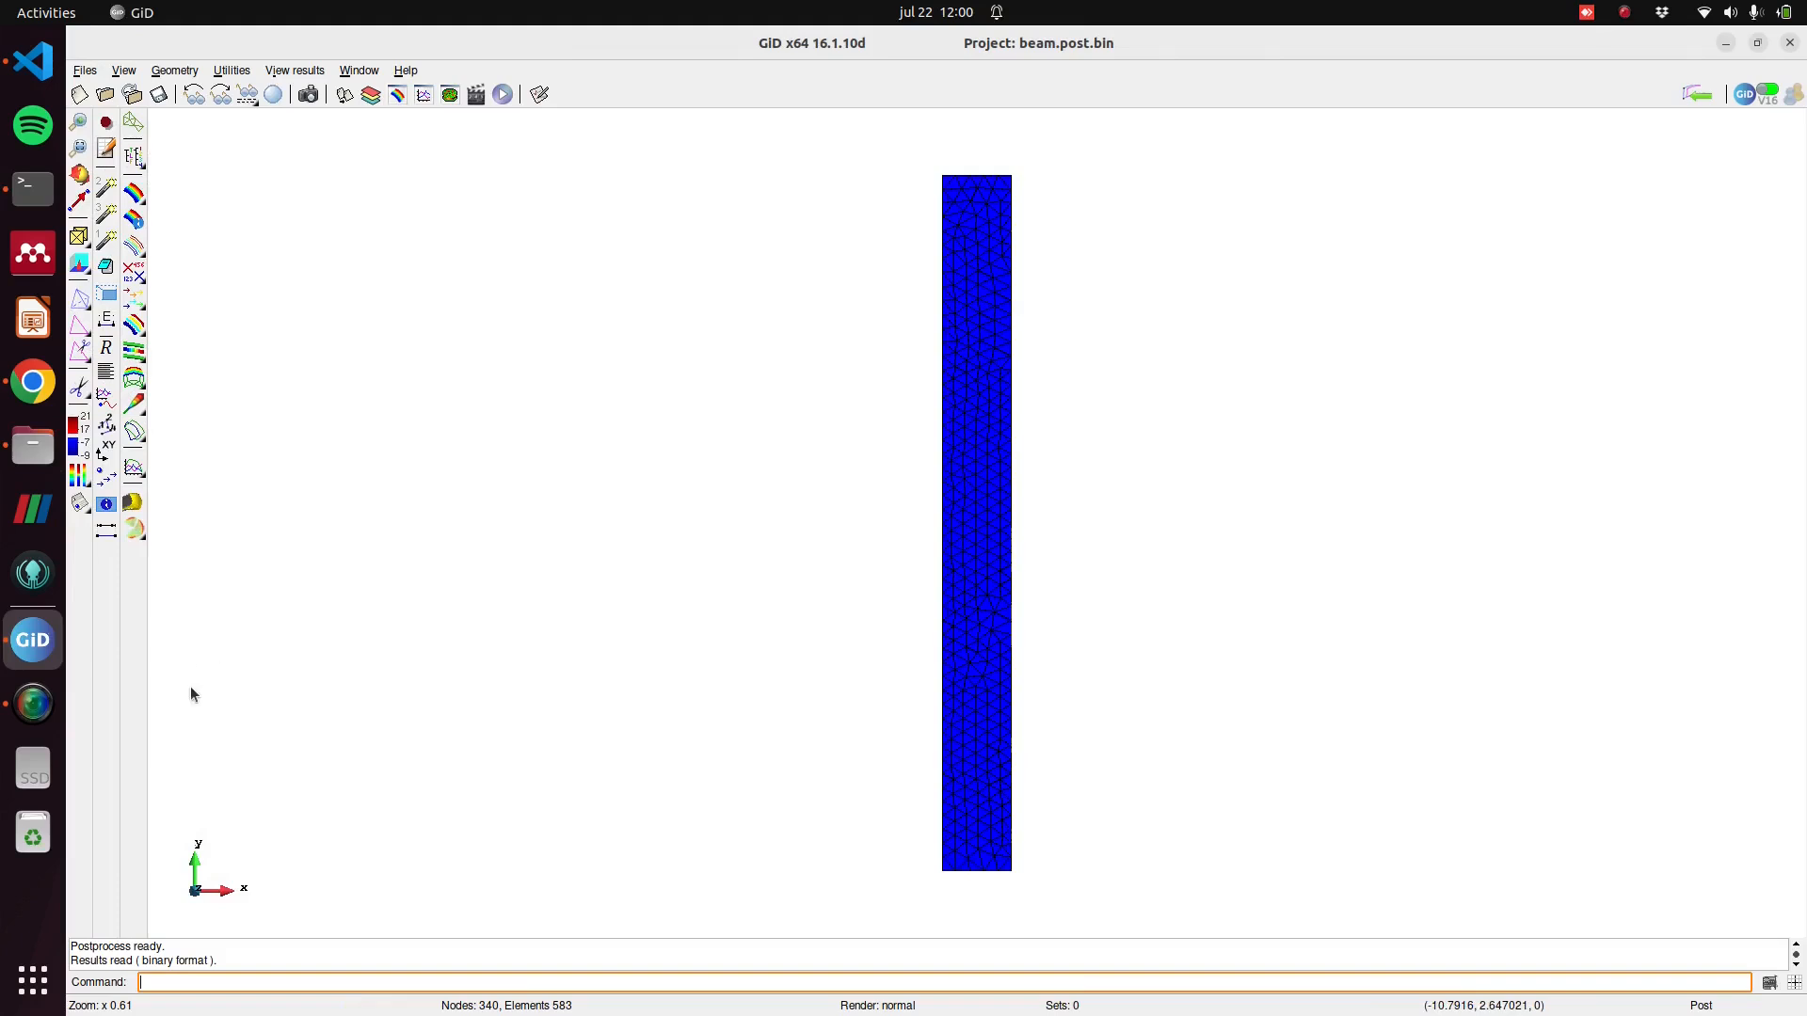
# Show the |DISPLACEMENT| contour fill on the loaded results, with the mesh deformed by DISPLACEMENT and animated.
pyautogui.click(134, 193)
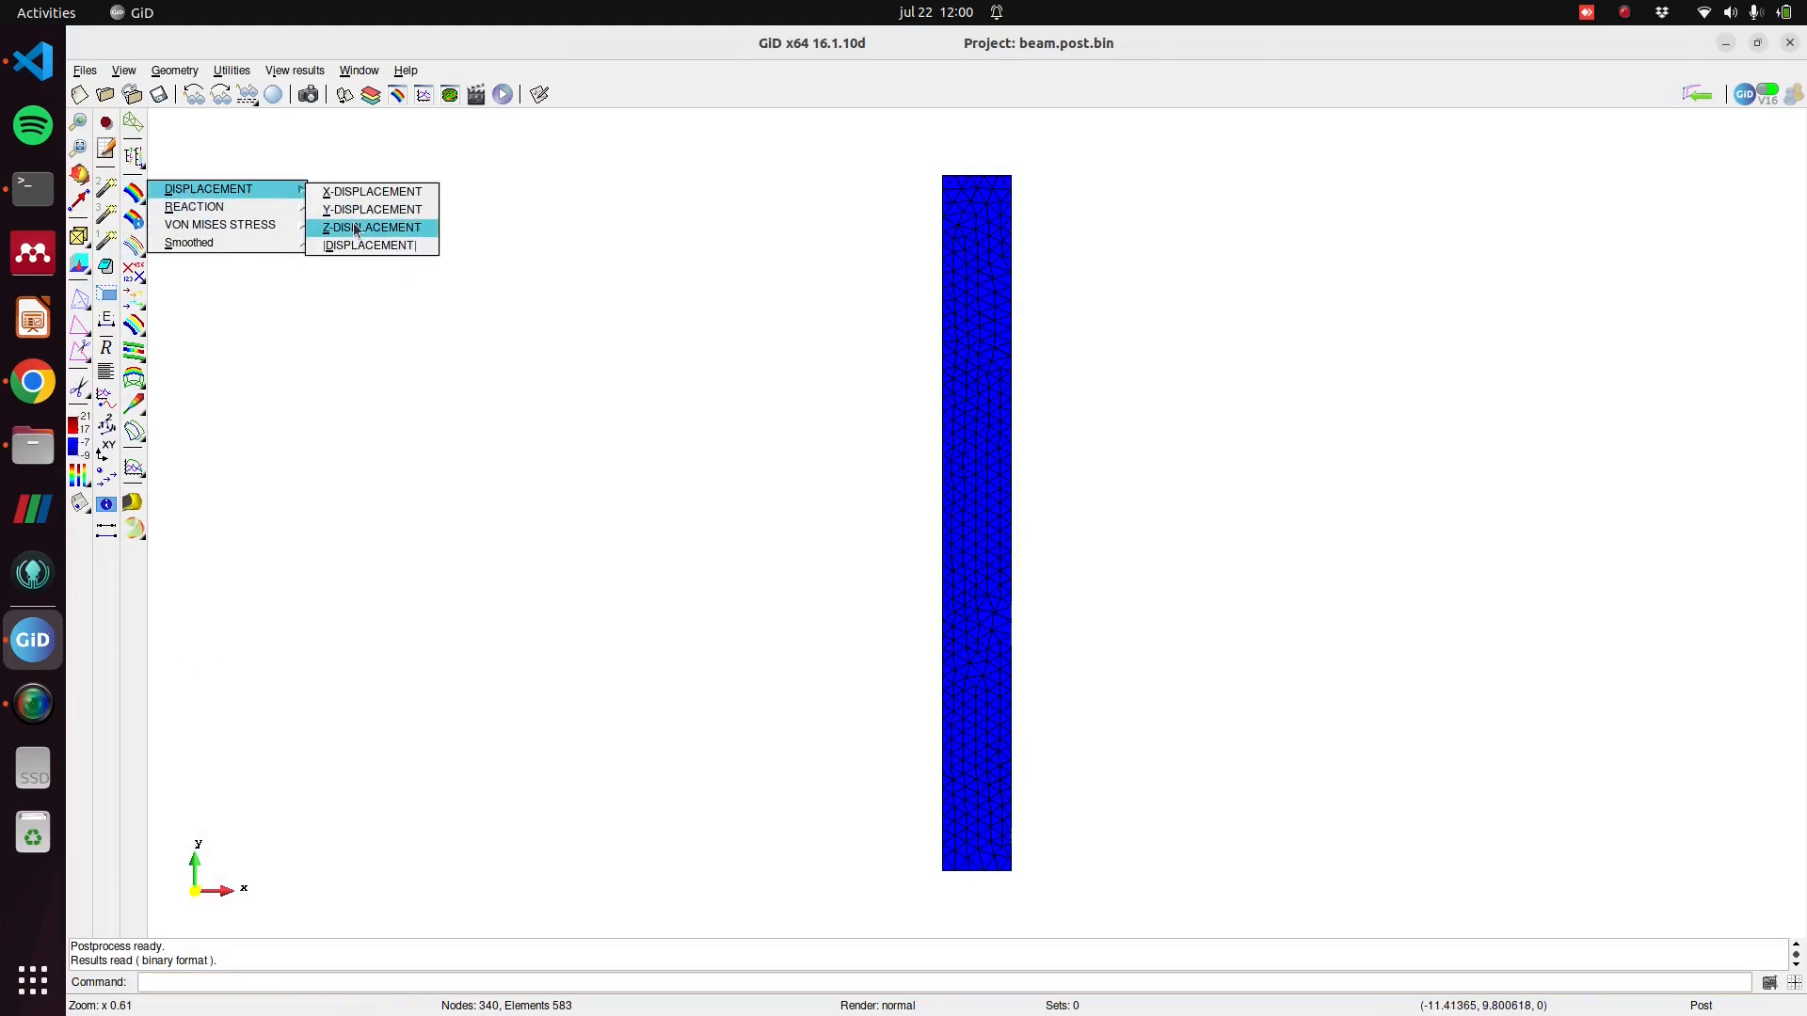
pyautogui.click(359, 244)
pyautogui.click(134, 431)
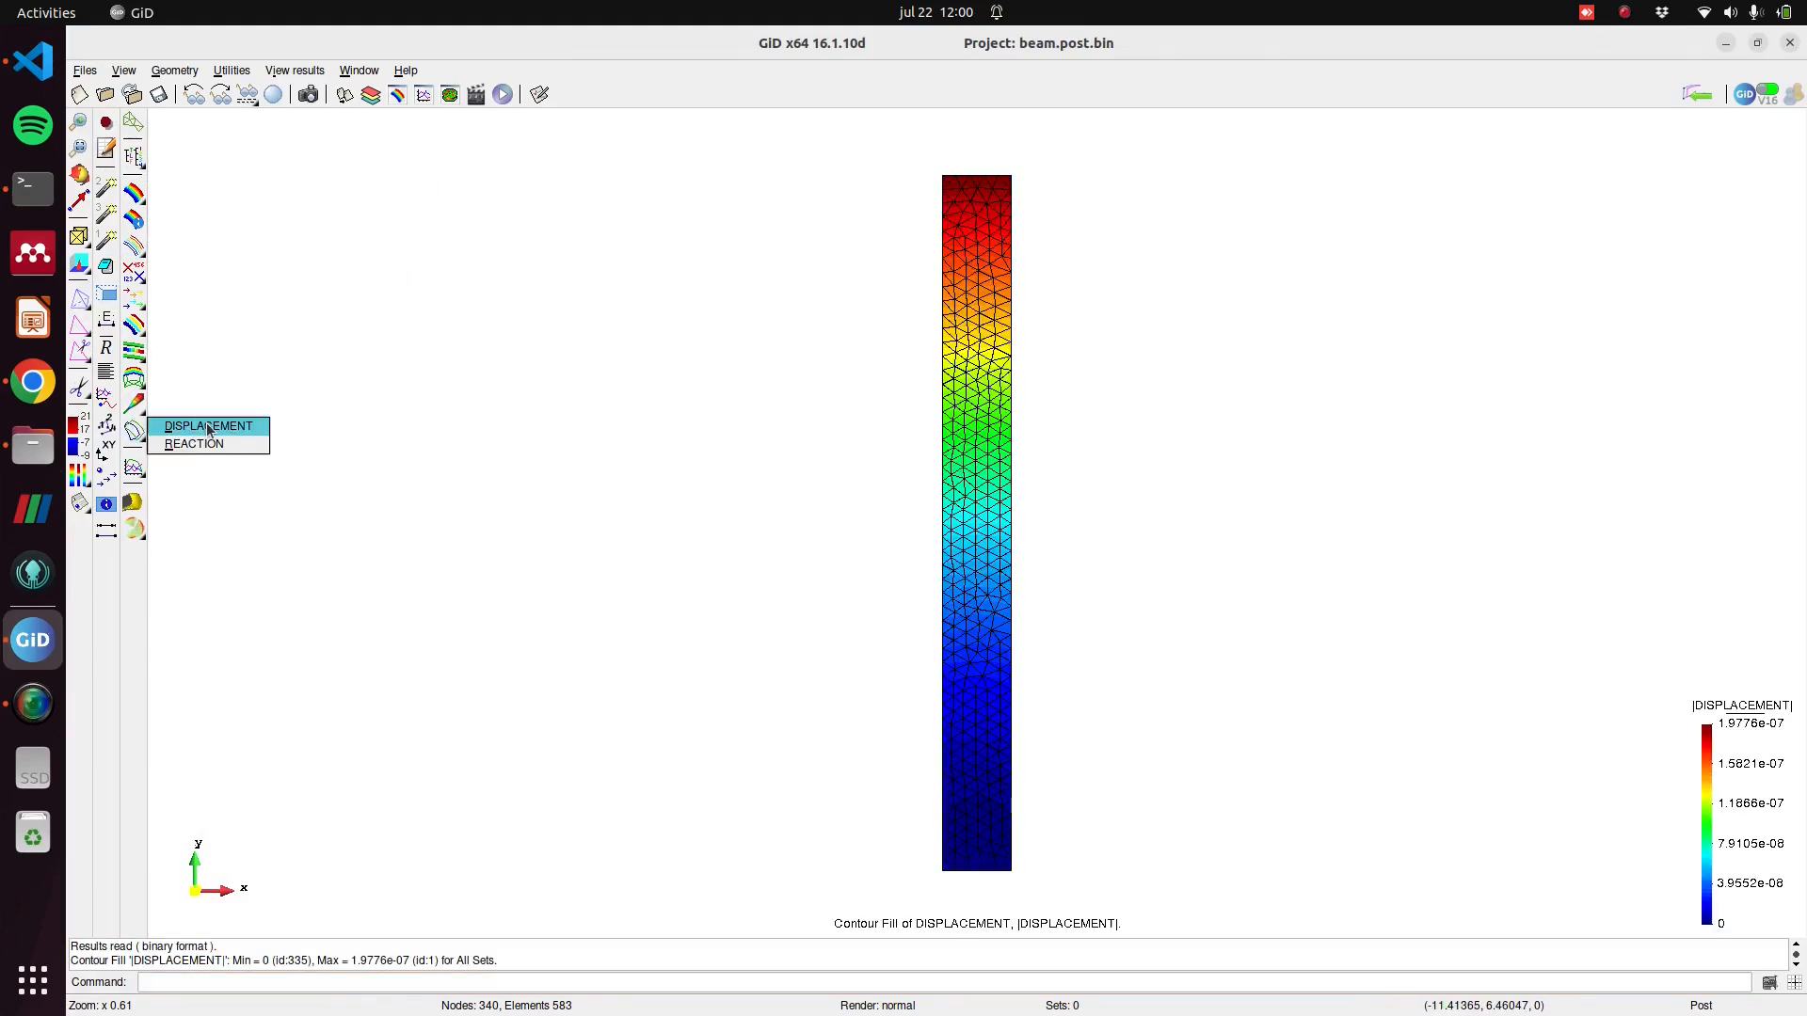
pyautogui.click(206, 421)
pyautogui.click(502, 94)
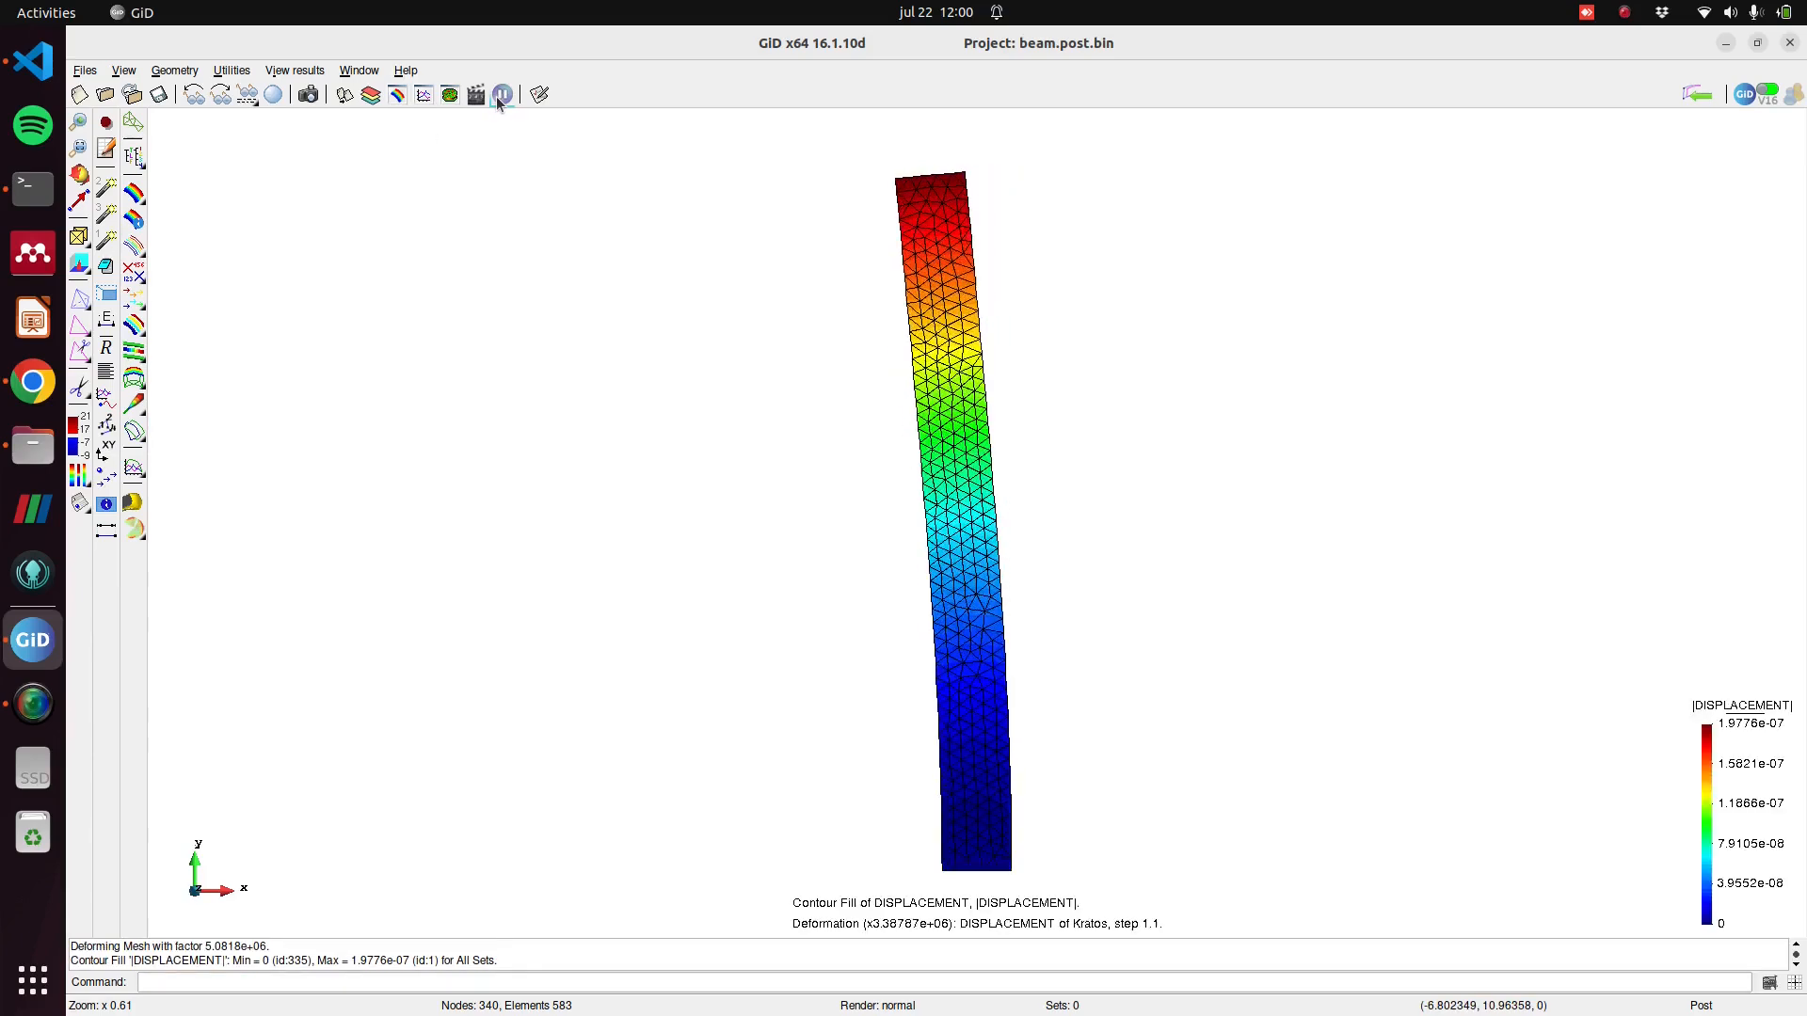
# Minimize GiD, return to the ROM folder in a maximized Files window and delete gid_output, vtk_output and ROM.post.lst.
pyautogui.click(1725, 44)
pyautogui.click(1315, 47)
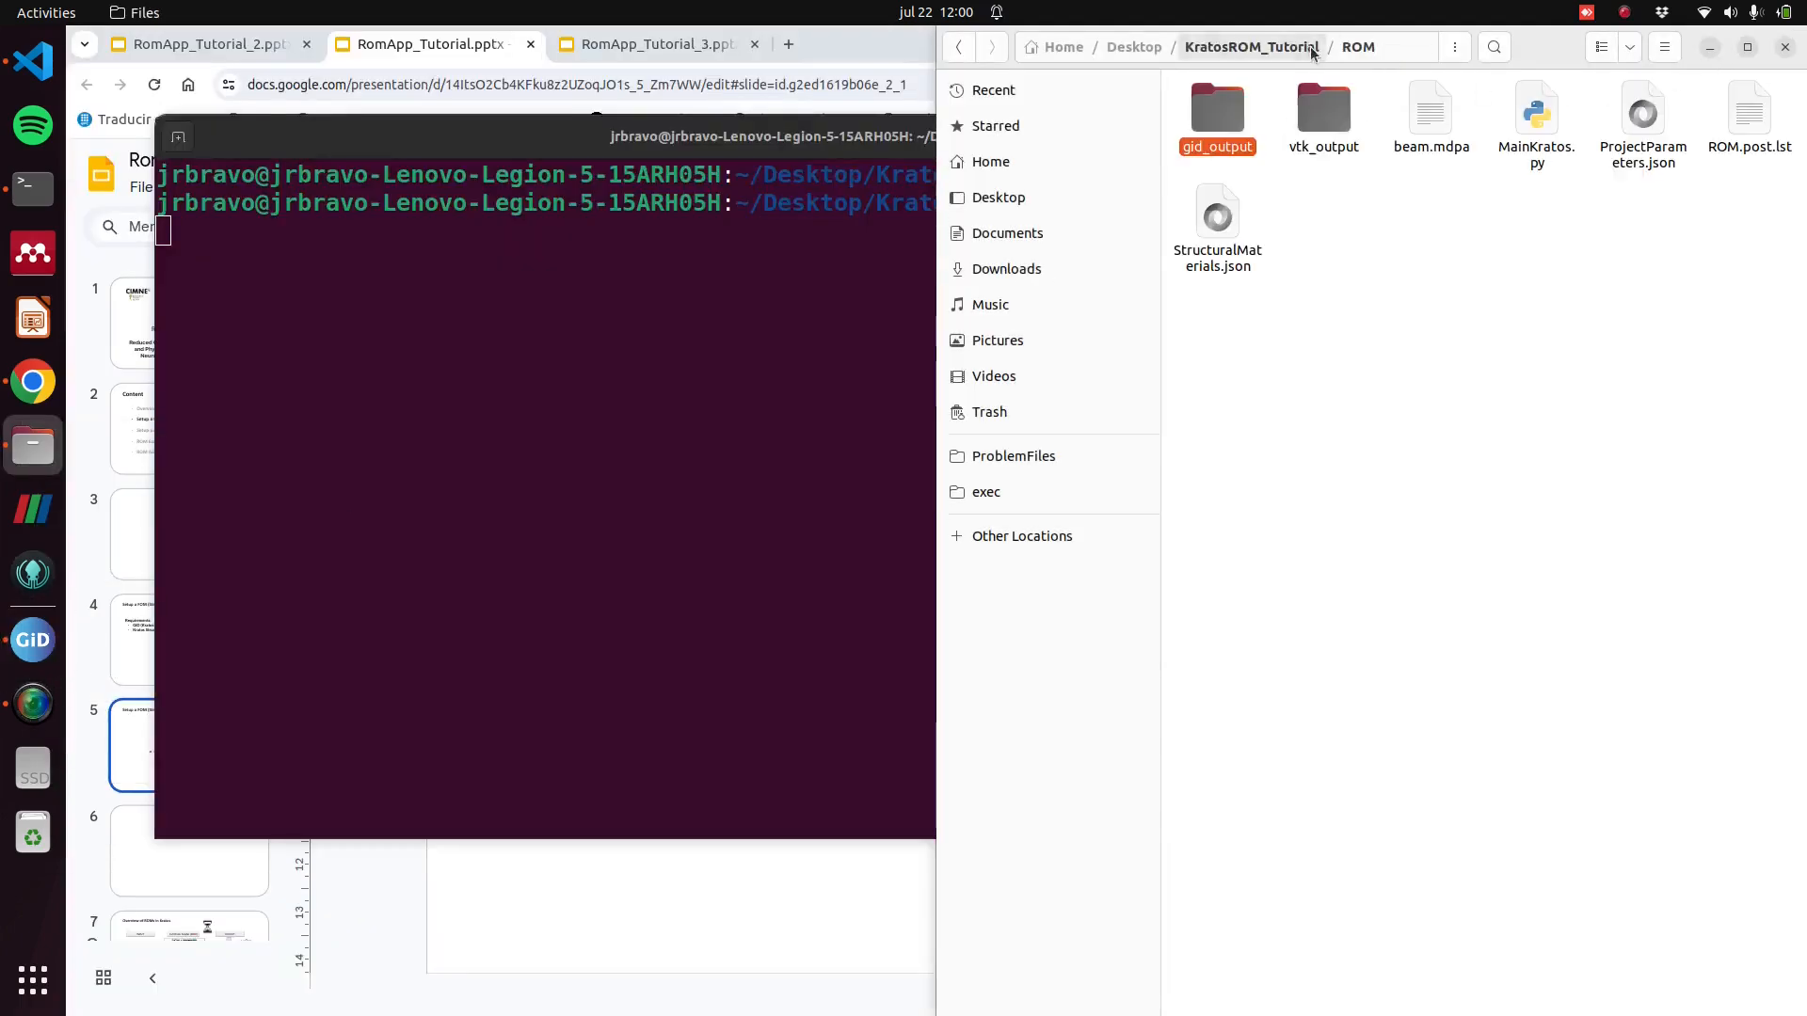
pyautogui.click(1747, 48)
pyautogui.moveTo(539, 250); pyautogui.dragTo(352, 132)
pyautogui.press('Delete')
pyautogui.click(762, 132)
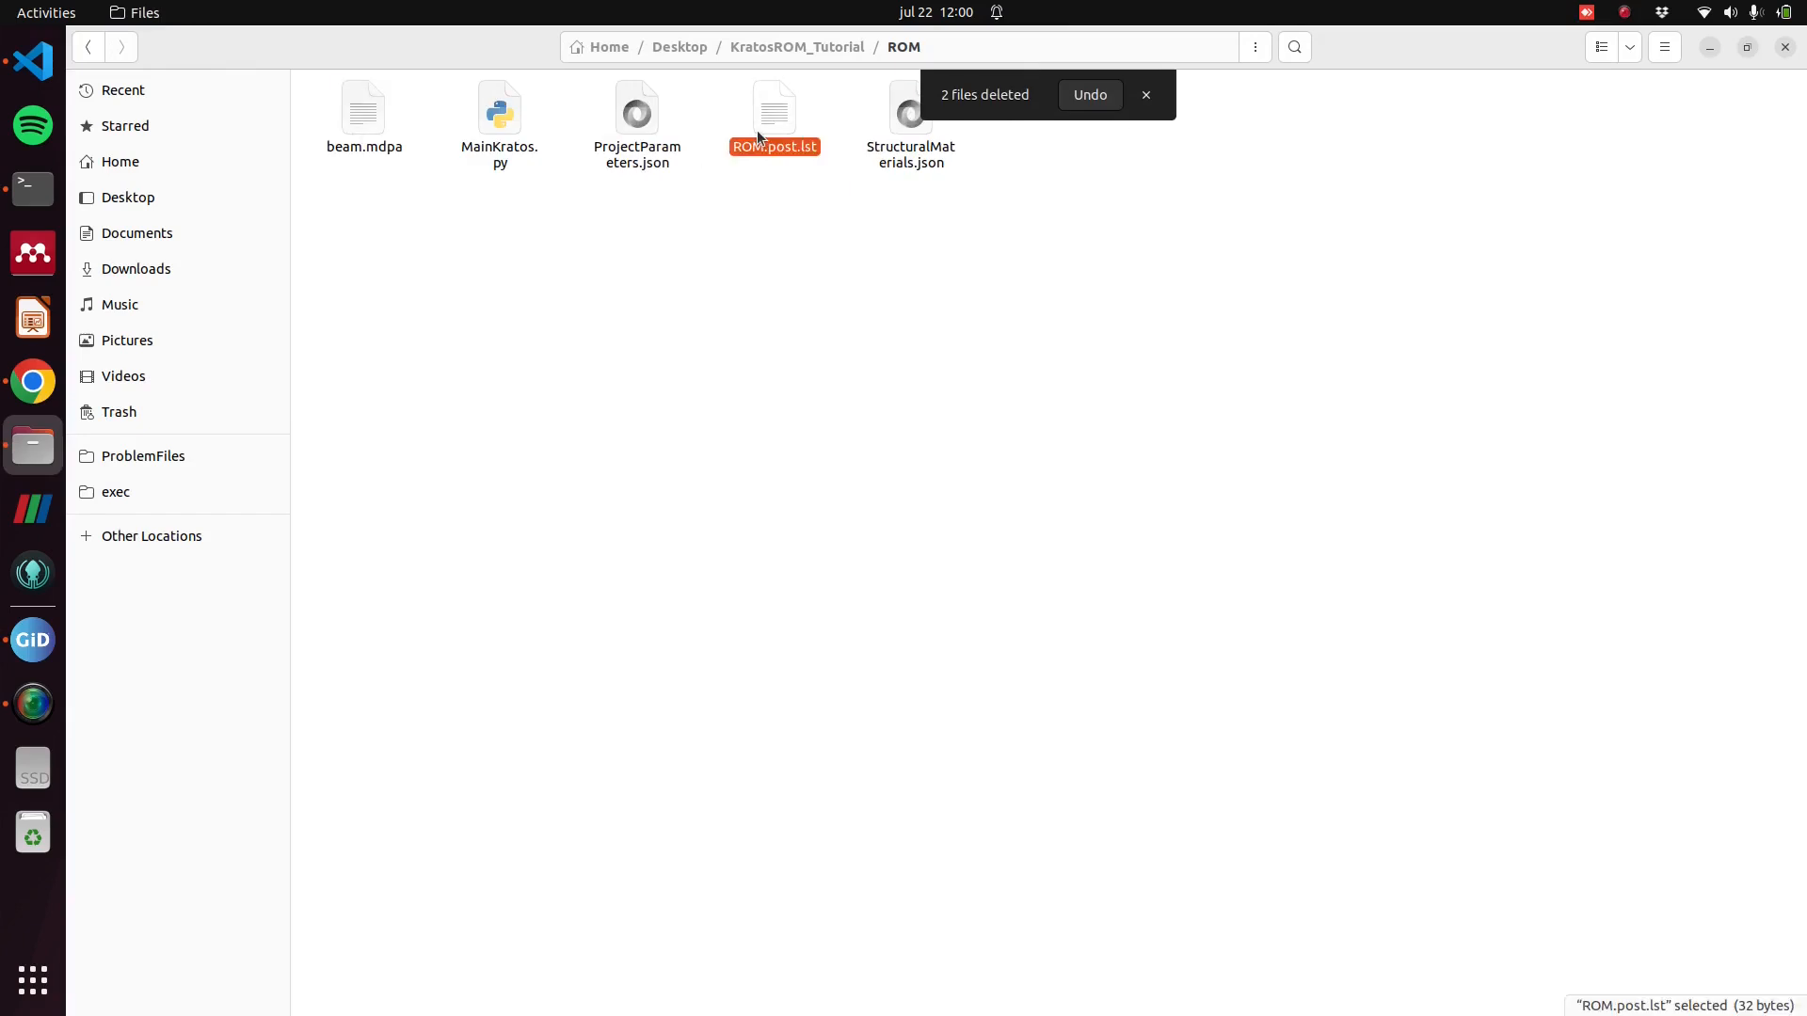
pyautogui.press('Delete')
pyautogui.click(1184, 98)
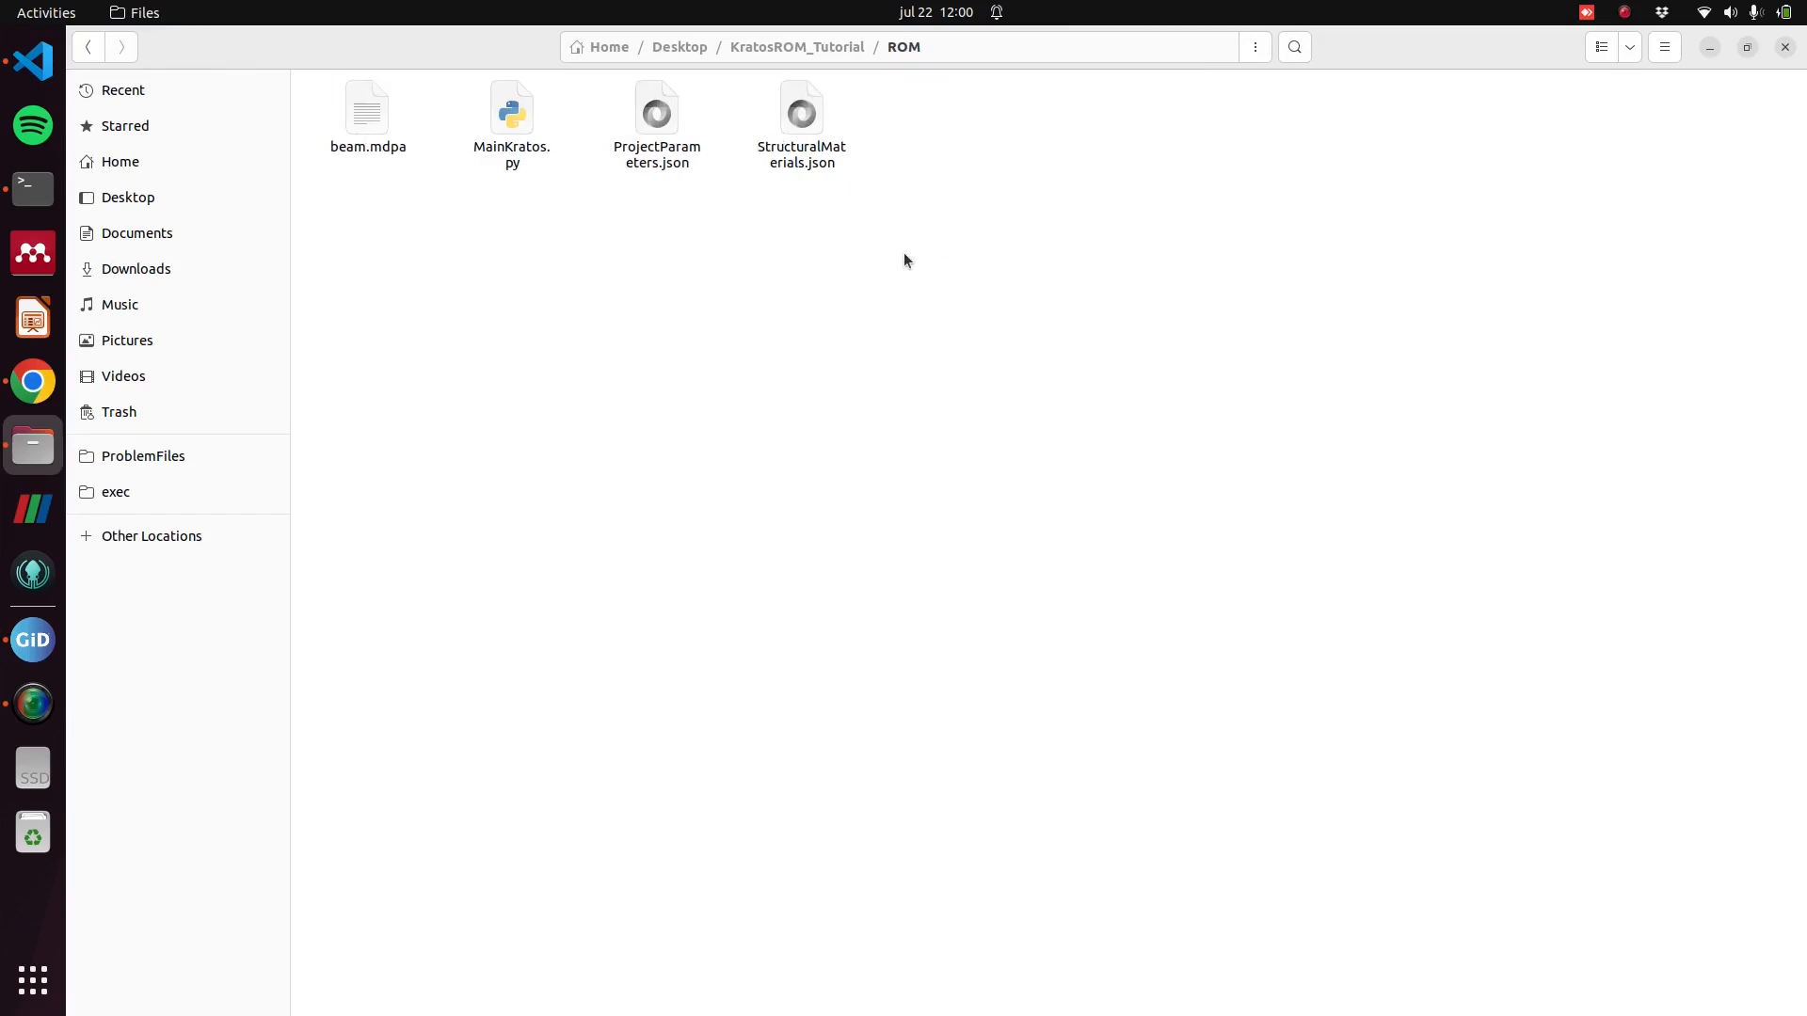
pyautogui.moveTo(908, 265); pyautogui.dragTo(109, 105)
pyautogui.click(500, 231)
pyautogui.moveTo(908, 365); pyautogui.dragTo(359, 133)
pyautogui.click(485, 245)
pyautogui.click(506, 152)
pyautogui.click(756, 314)
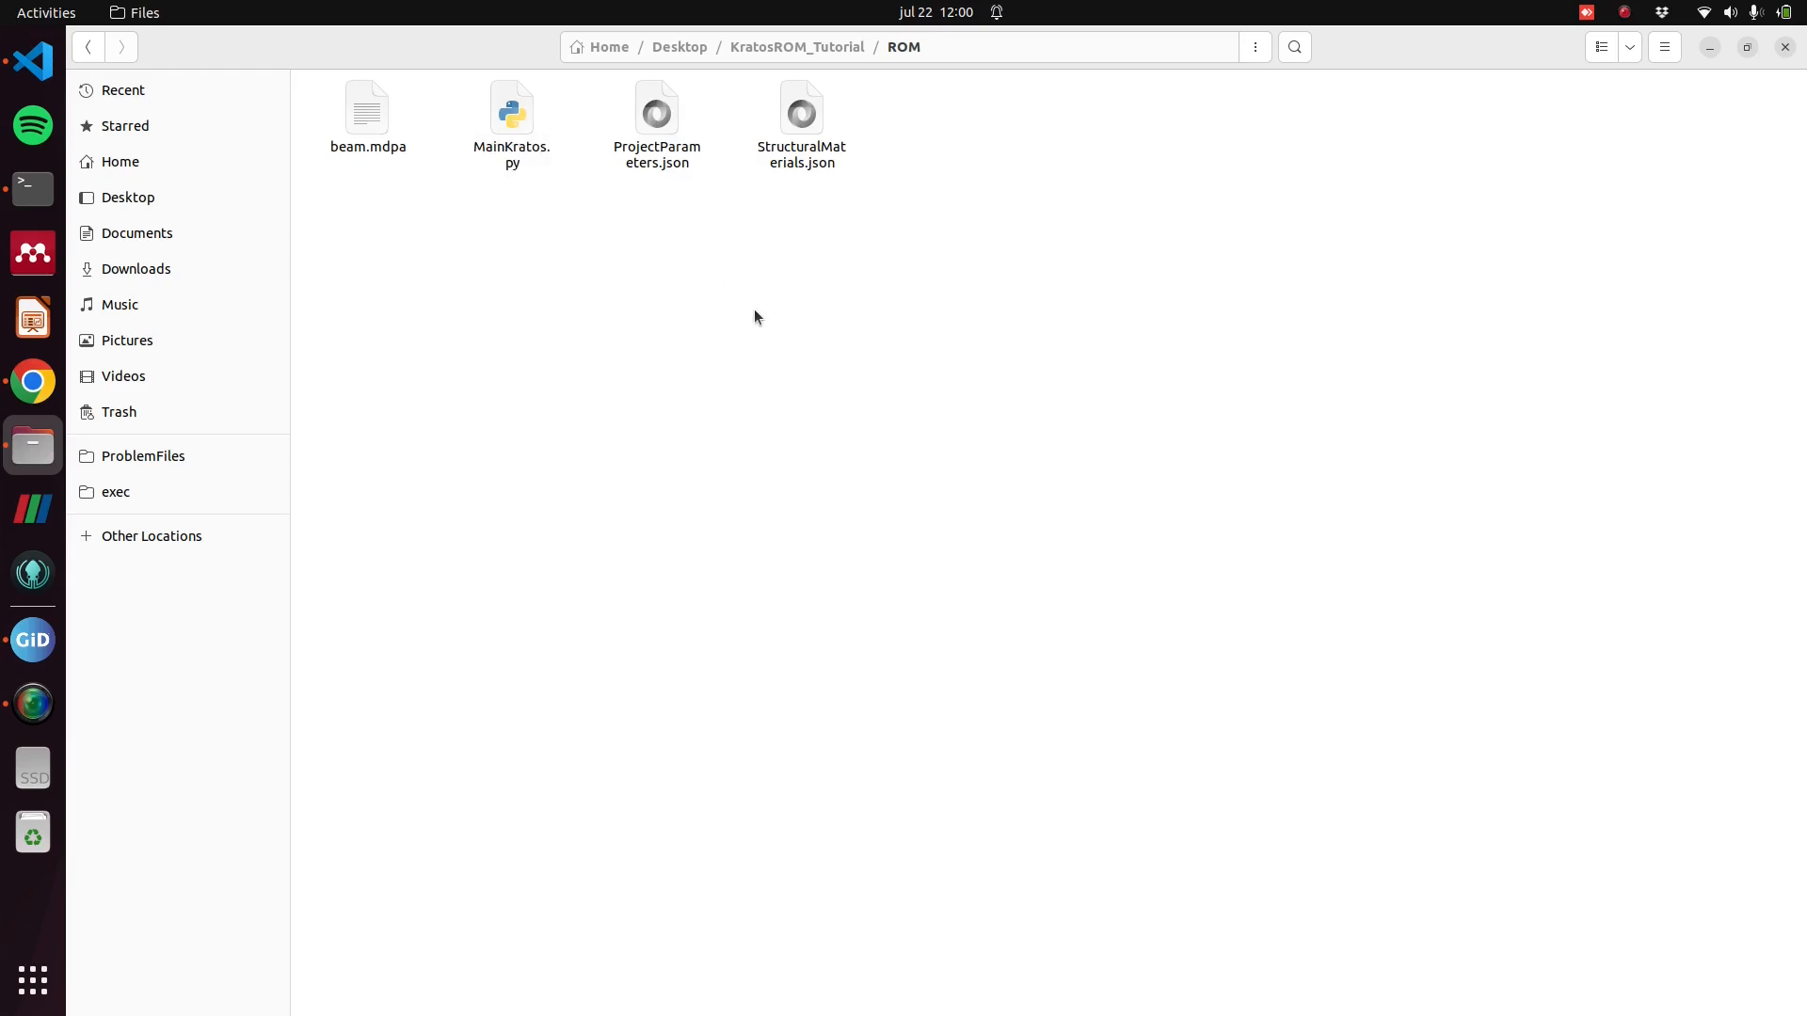